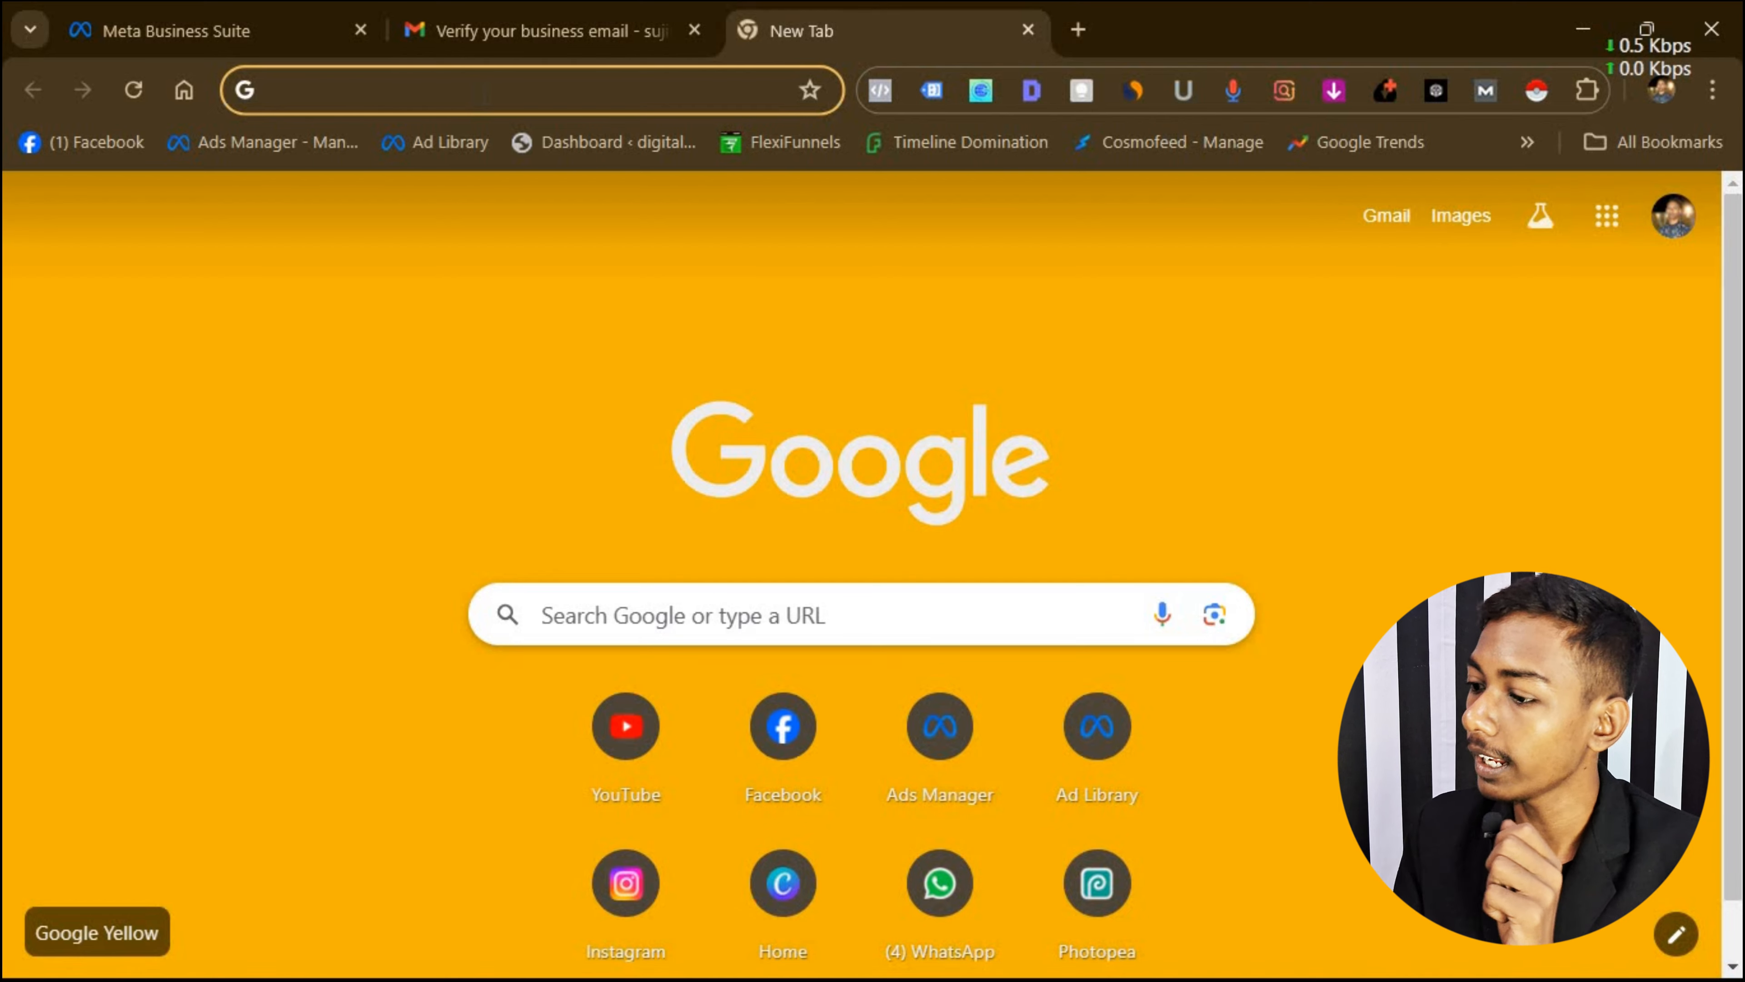
Load facebook.com in this tab, then business.facebook.com in a new tab.
{"action": "type", "text": "facebook.com"}
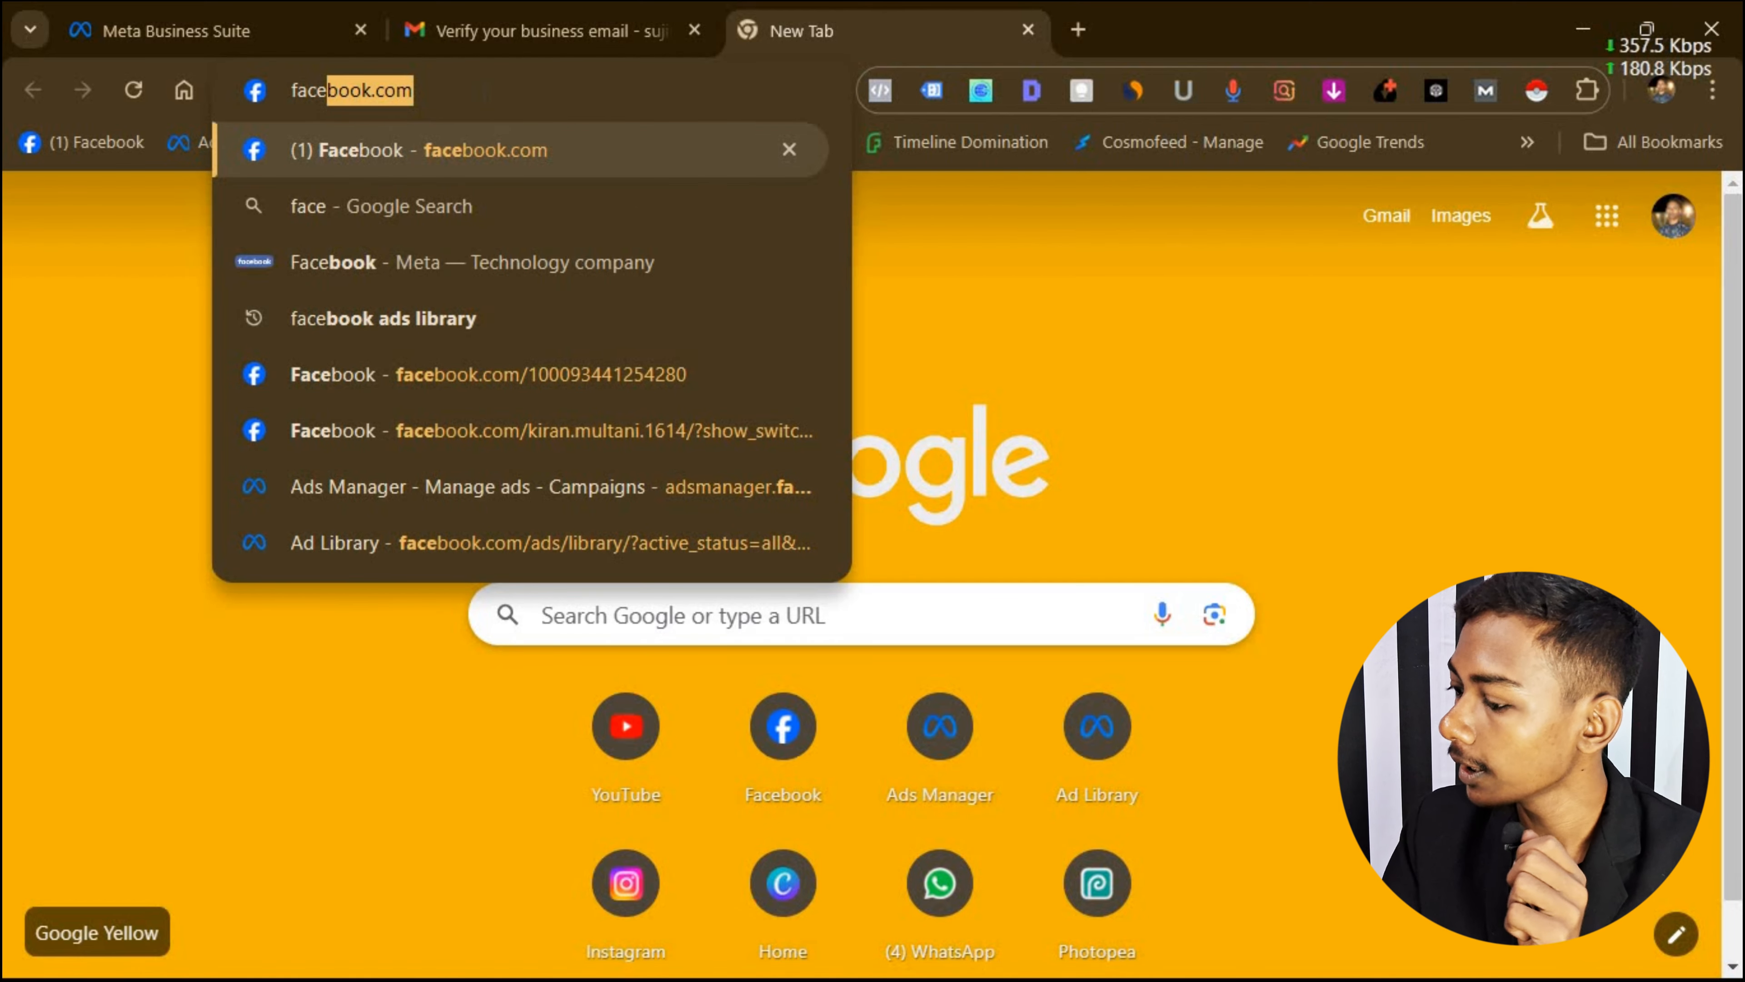
{"action": "key", "text": "Return"}
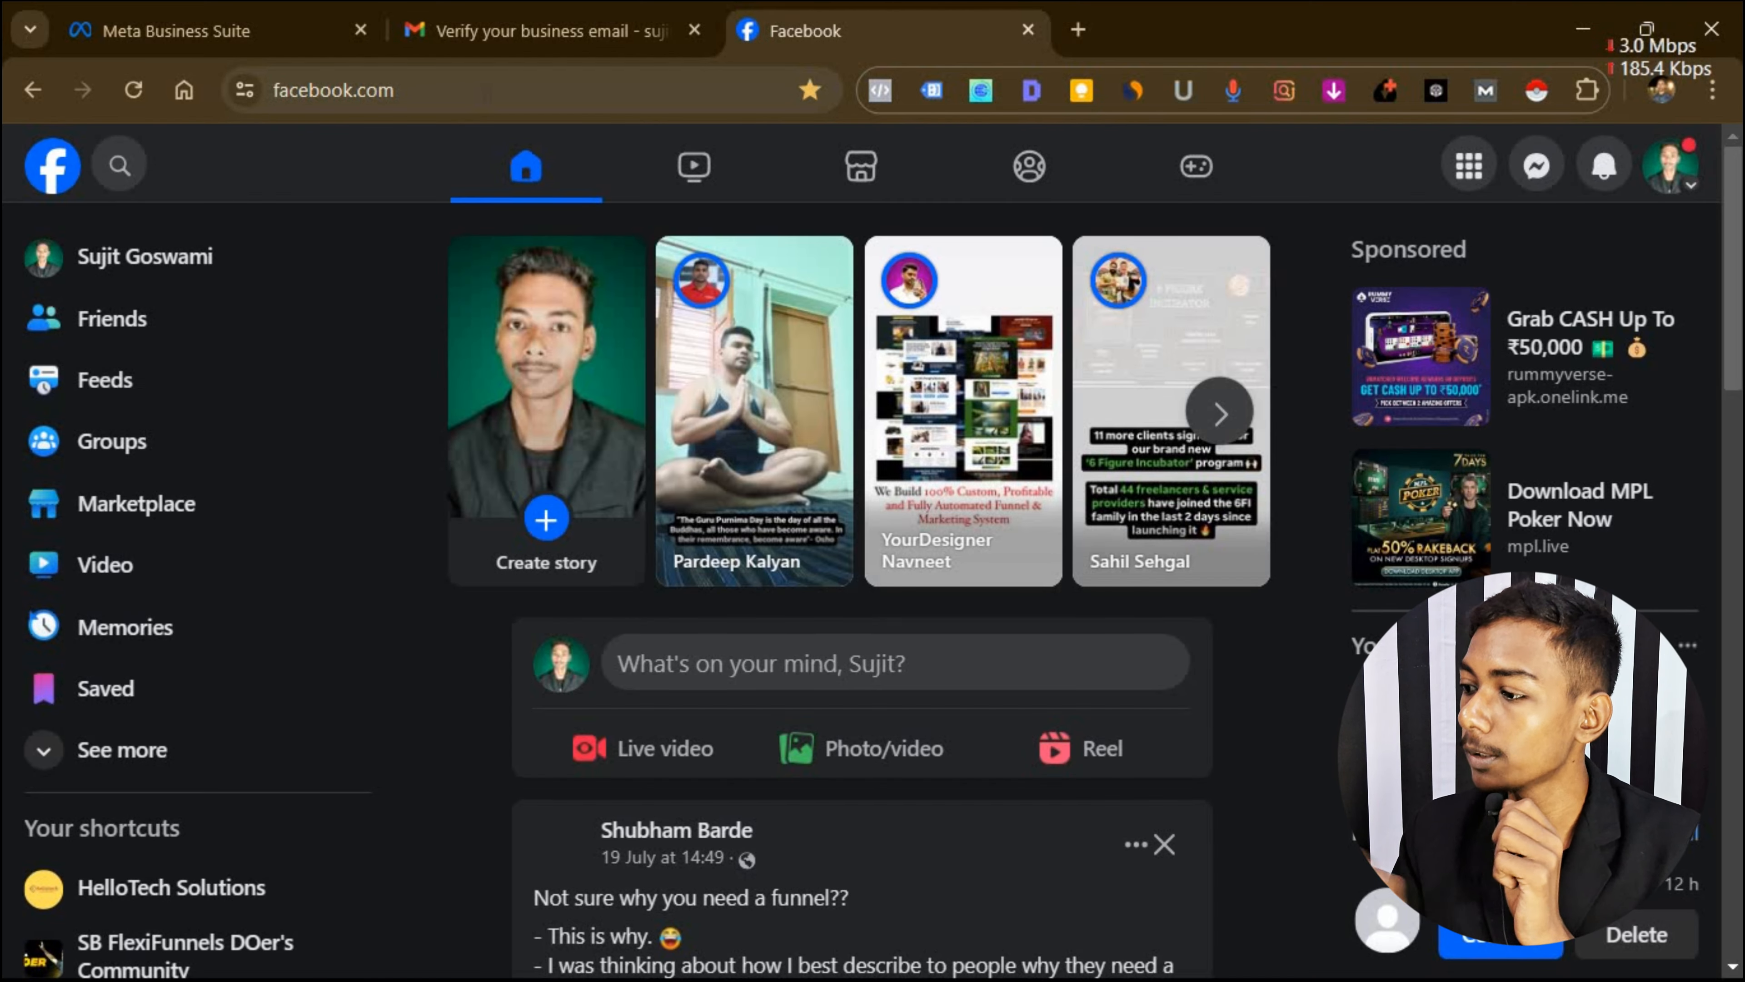
{"action": "left_click", "coordinate": [1078, 29]}
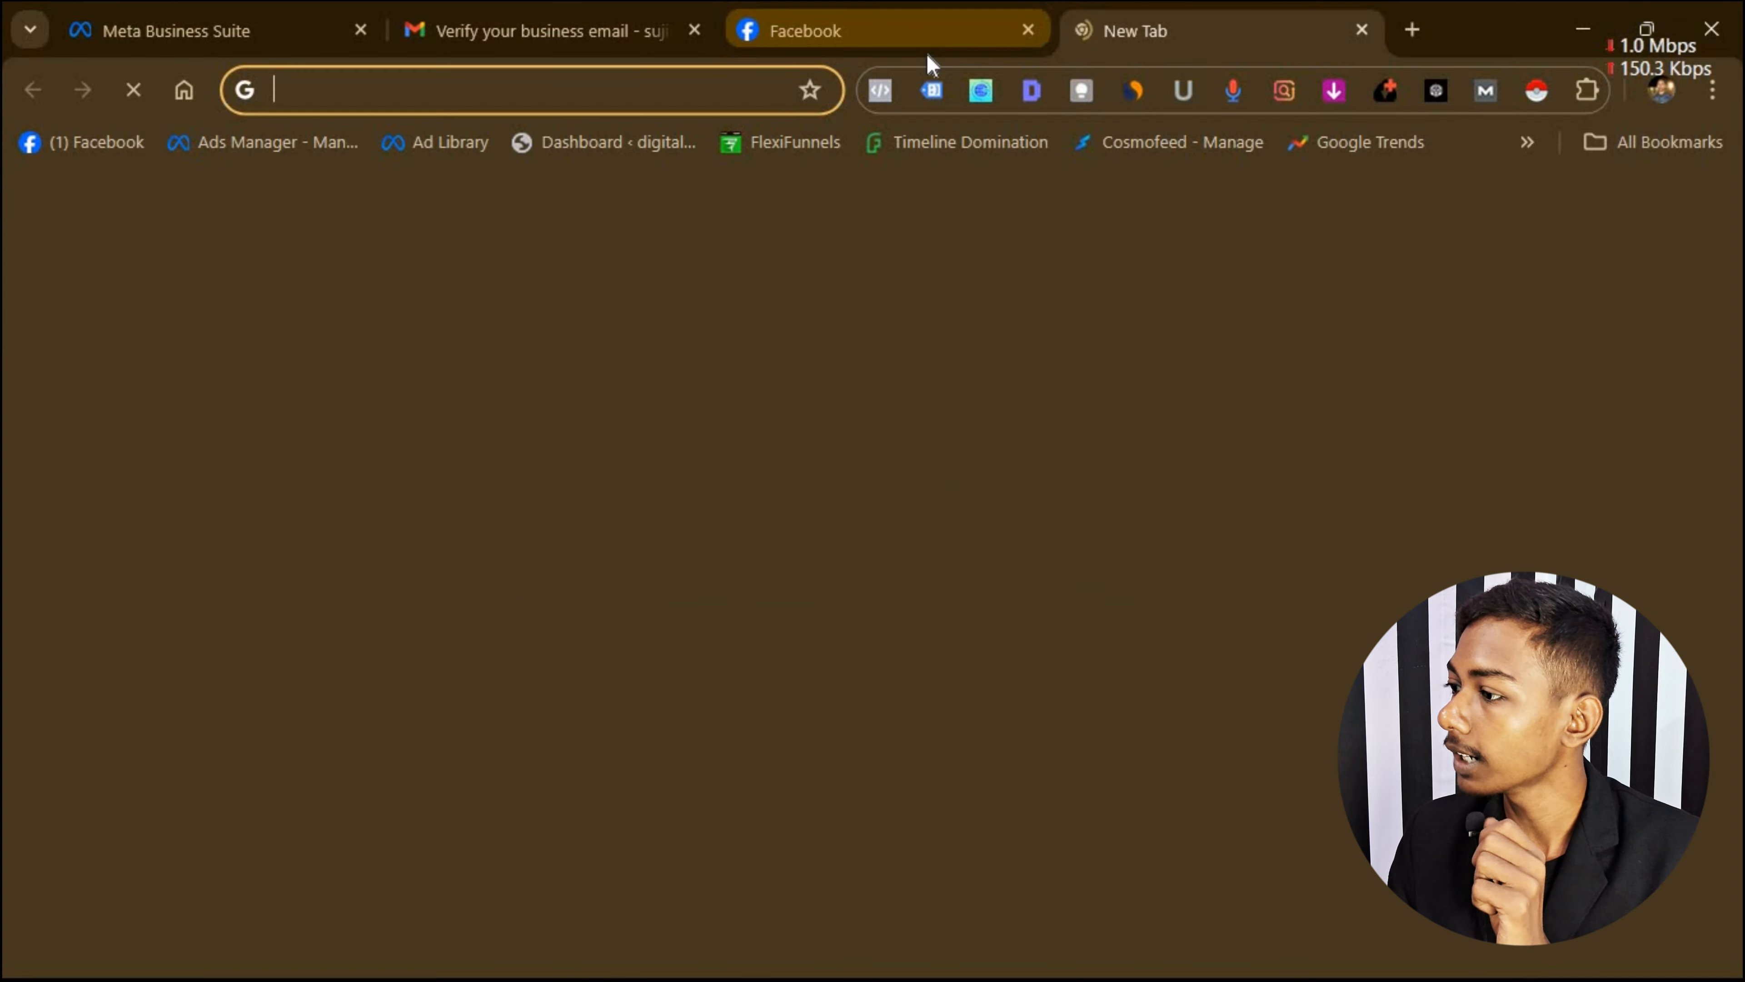
{"action": "type", "text": "bus"}
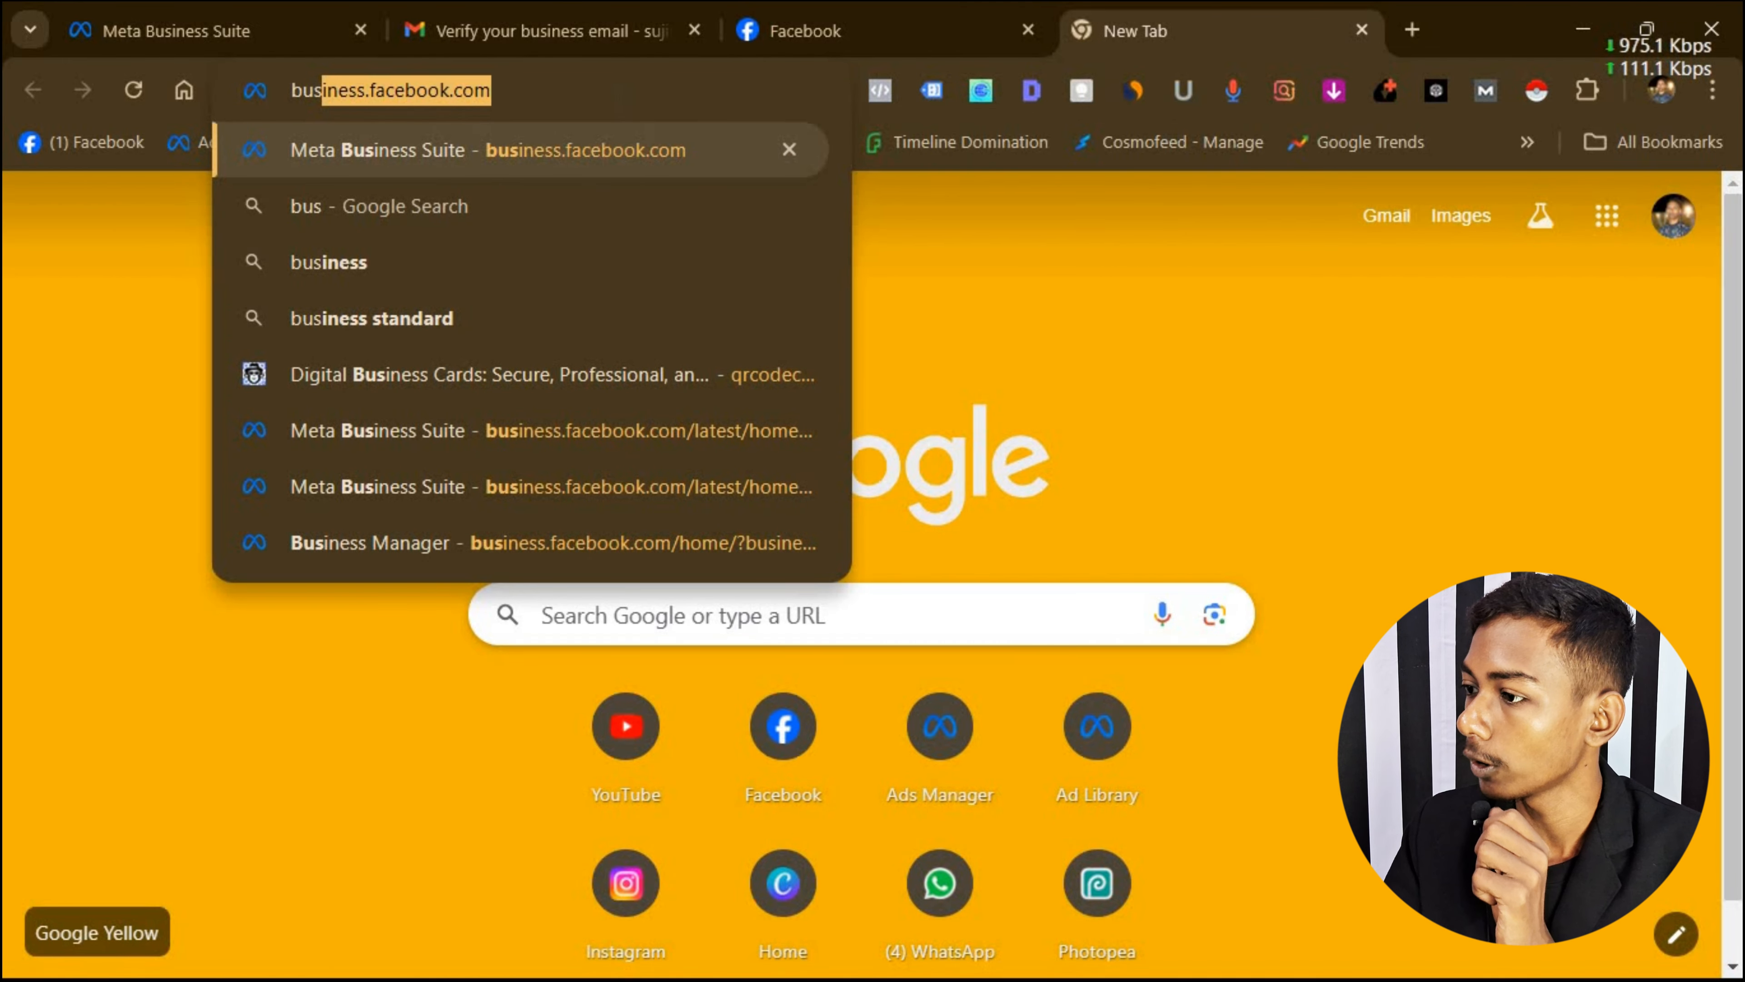
{"action": "key", "text": "Return"}
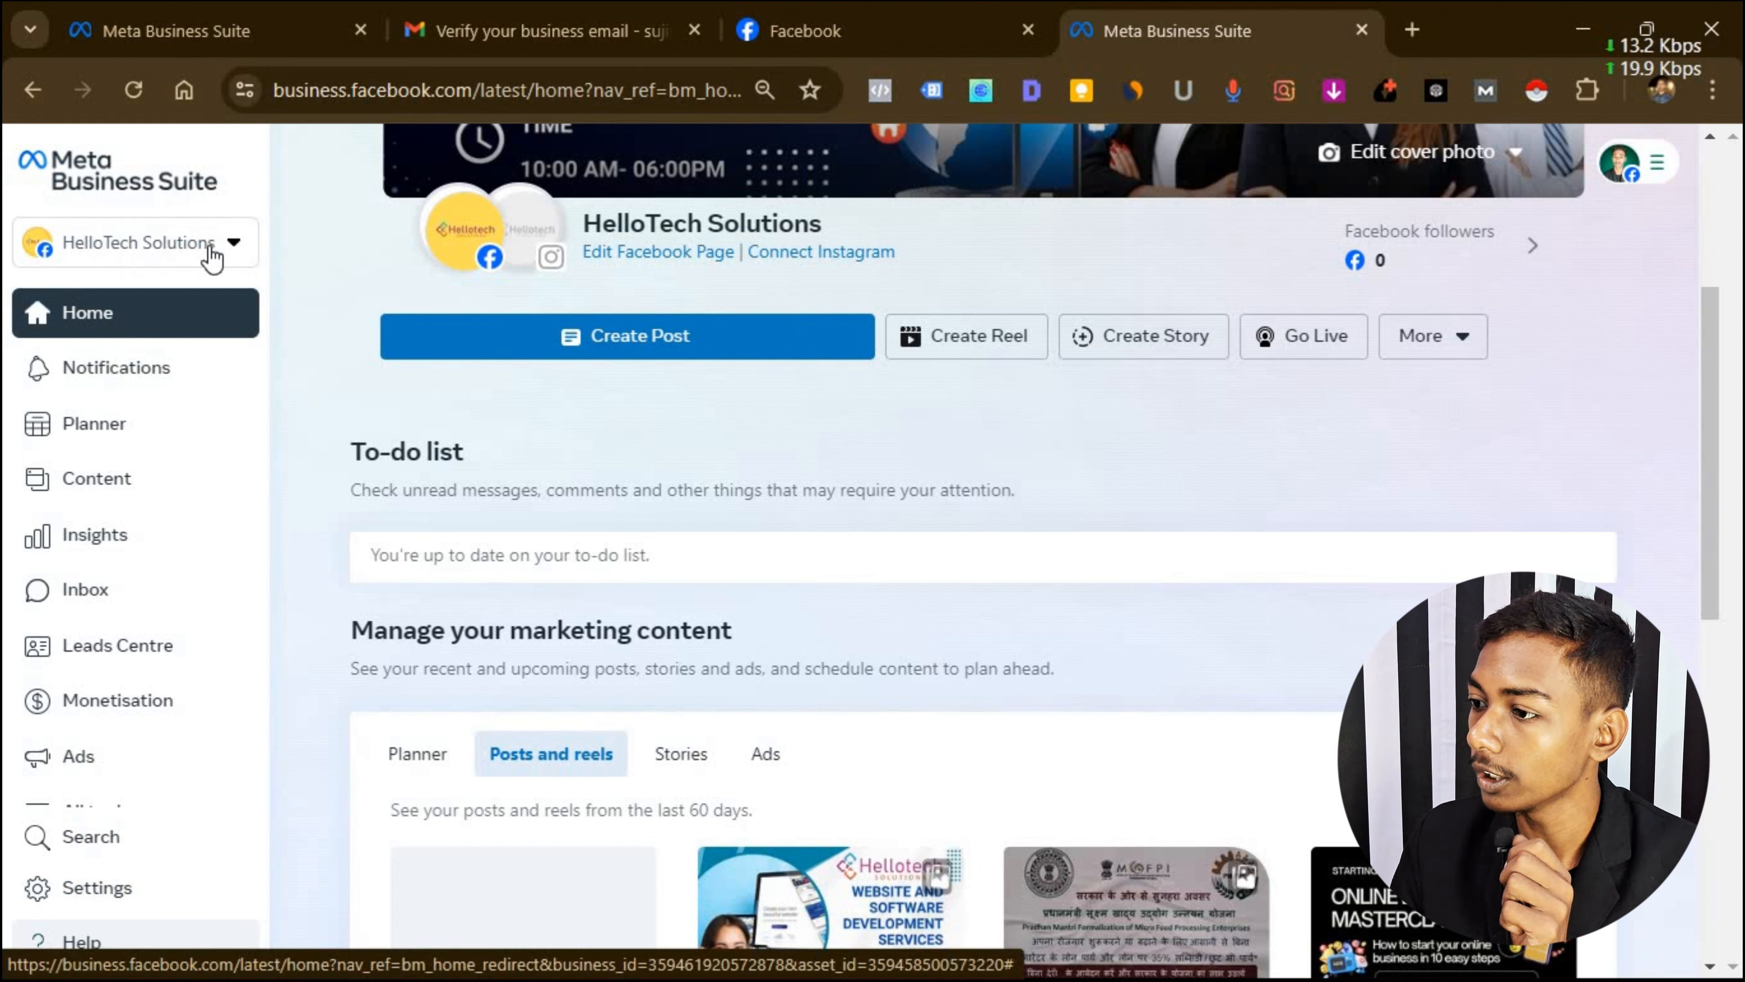
Choose 'Create a business portfolio' from the business selector list.
{"action": "left_click", "coordinate": [236, 242]}
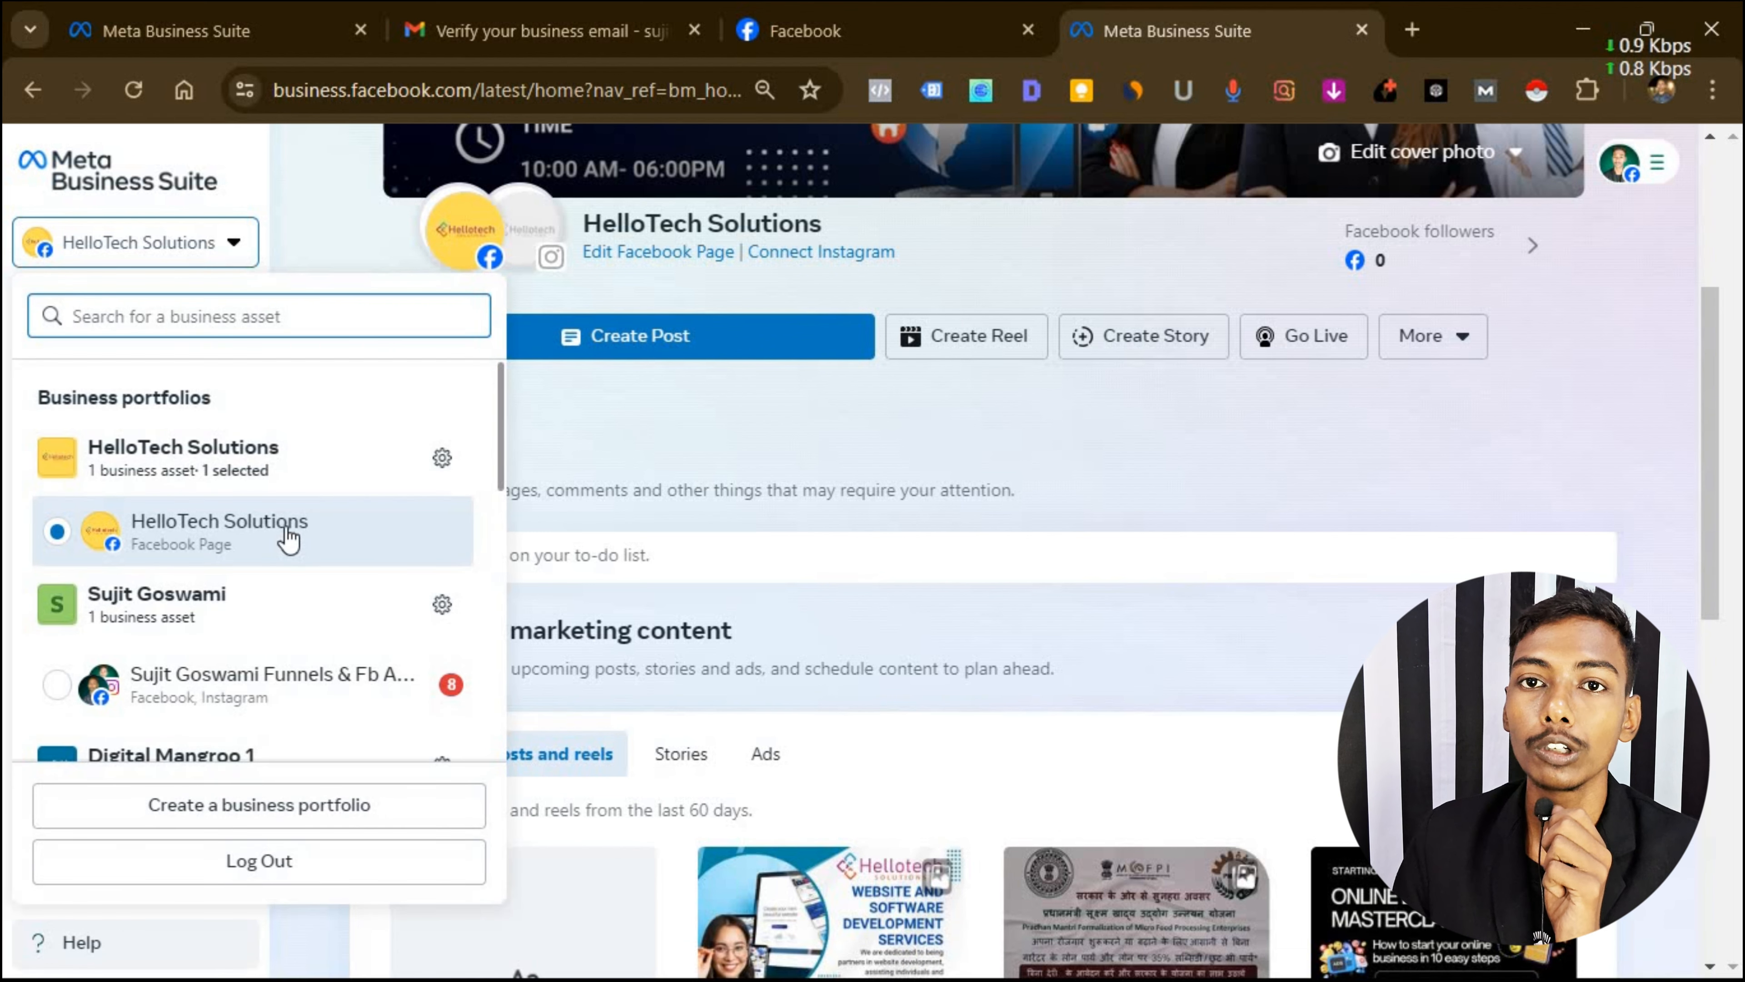
{"action": "scroll", "coordinate": [206, 549], "scroll_direction": "down", "scroll_amount": 4}
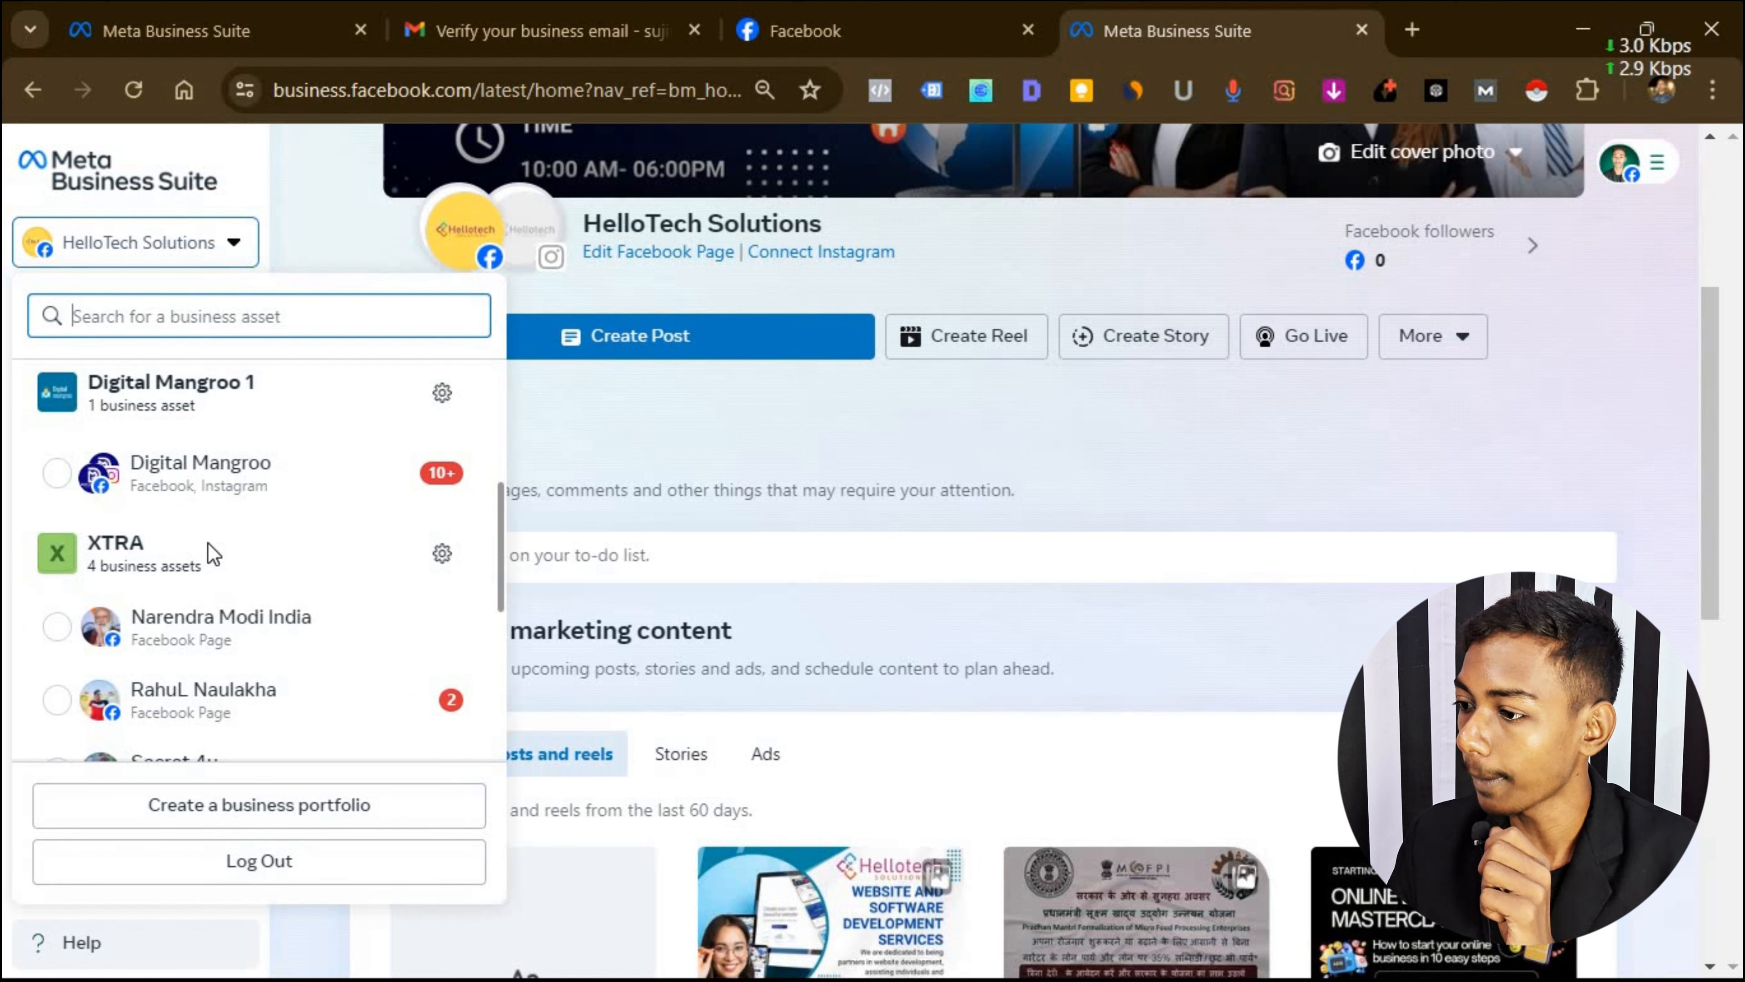
{"action": "scroll", "coordinate": [249, 562], "scroll_direction": "down", "scroll_amount": 4}
{"action": "scroll", "coordinate": [250, 562], "scroll_direction": "down", "scroll_amount": 2}
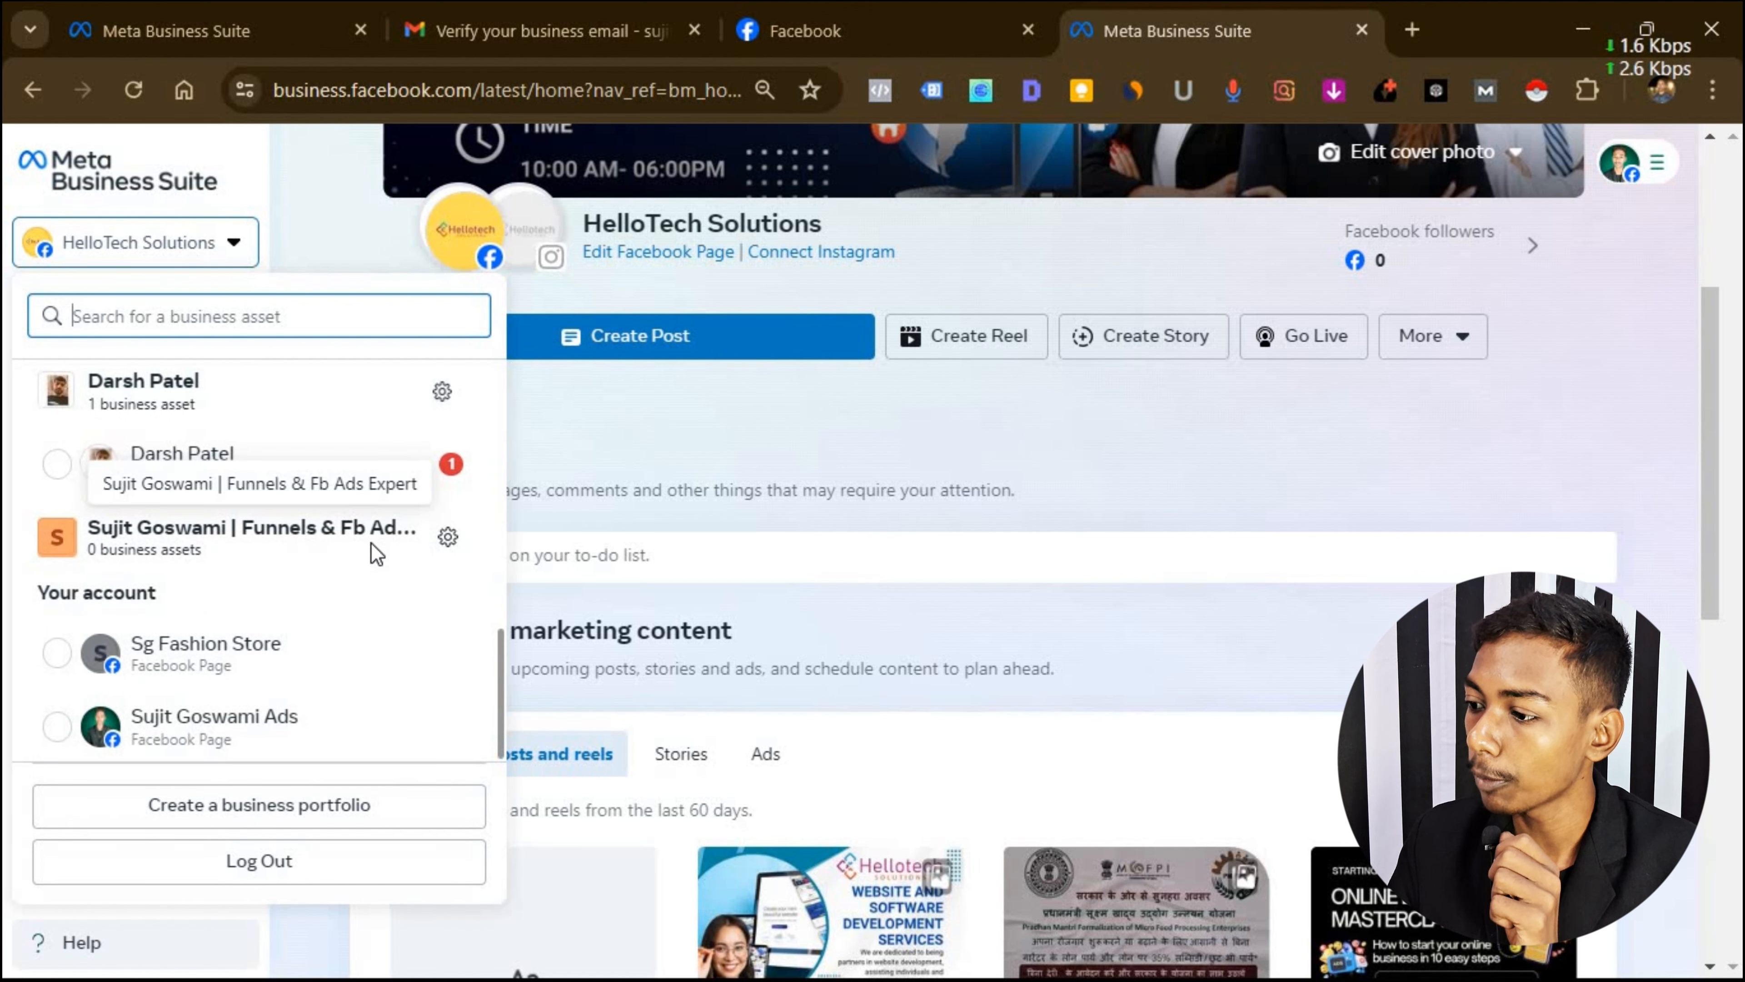
{"action": "scroll", "coordinate": [763, 517], "scroll_direction": "up", "scroll_amount": 5}
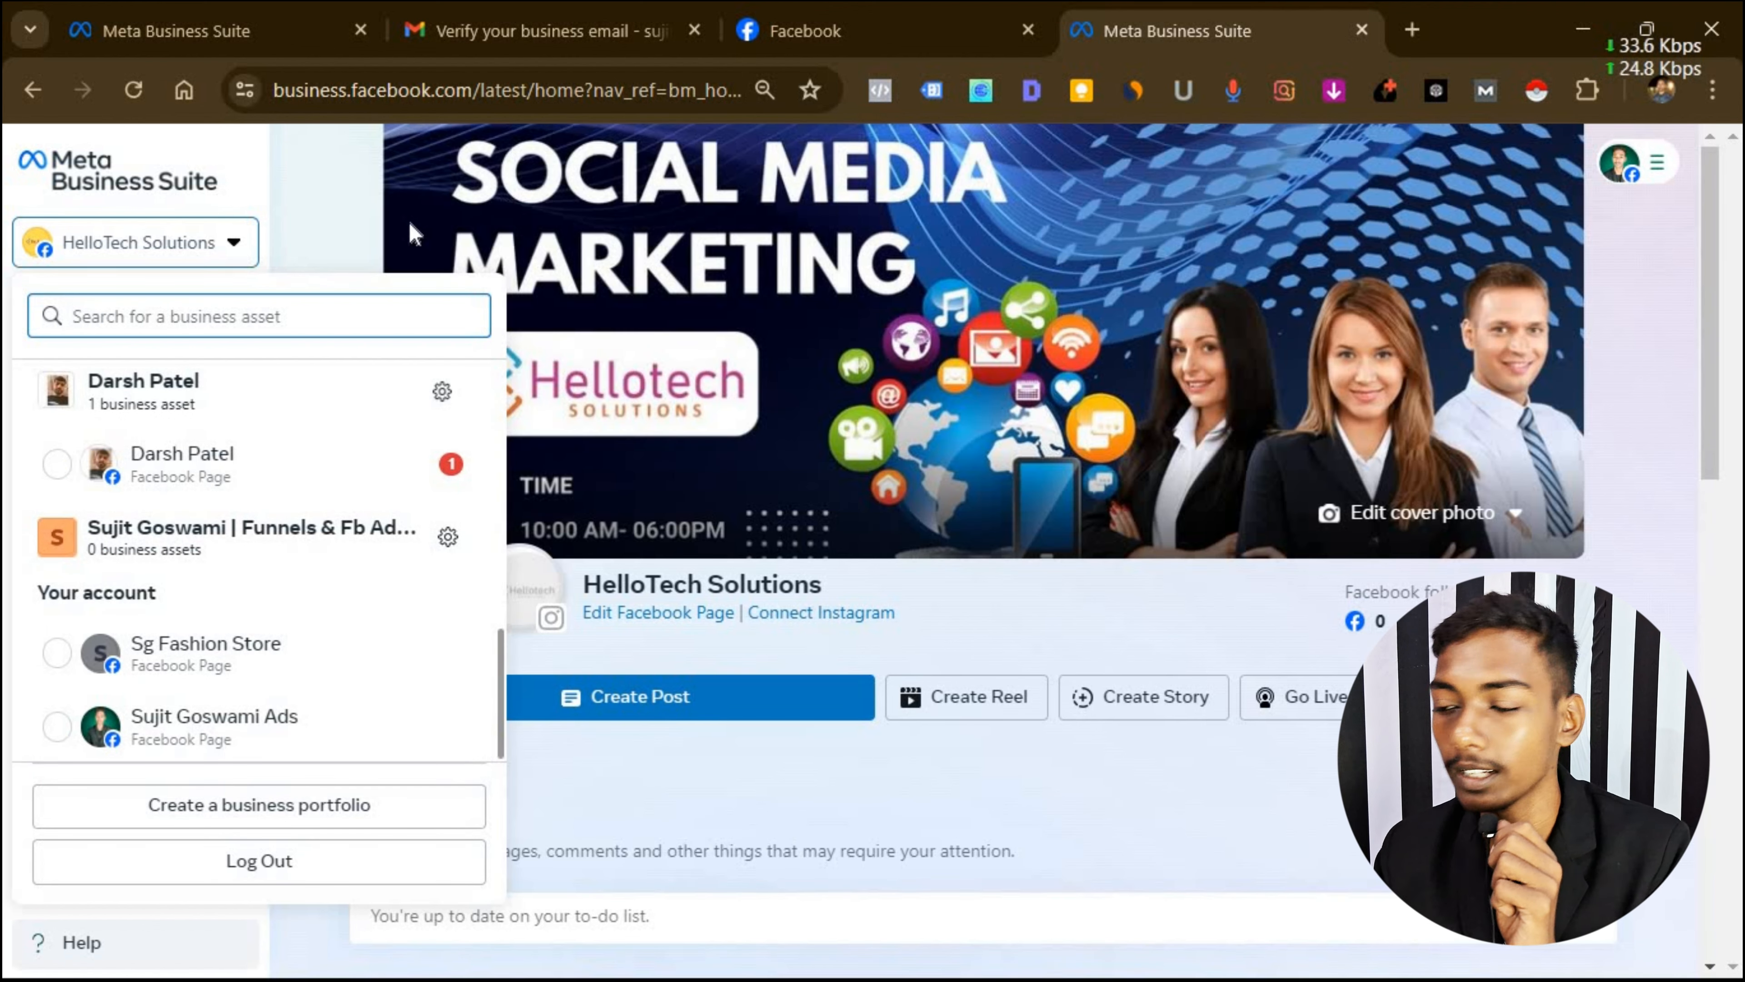
{"action": "left_click", "coordinate": [342, 804]}
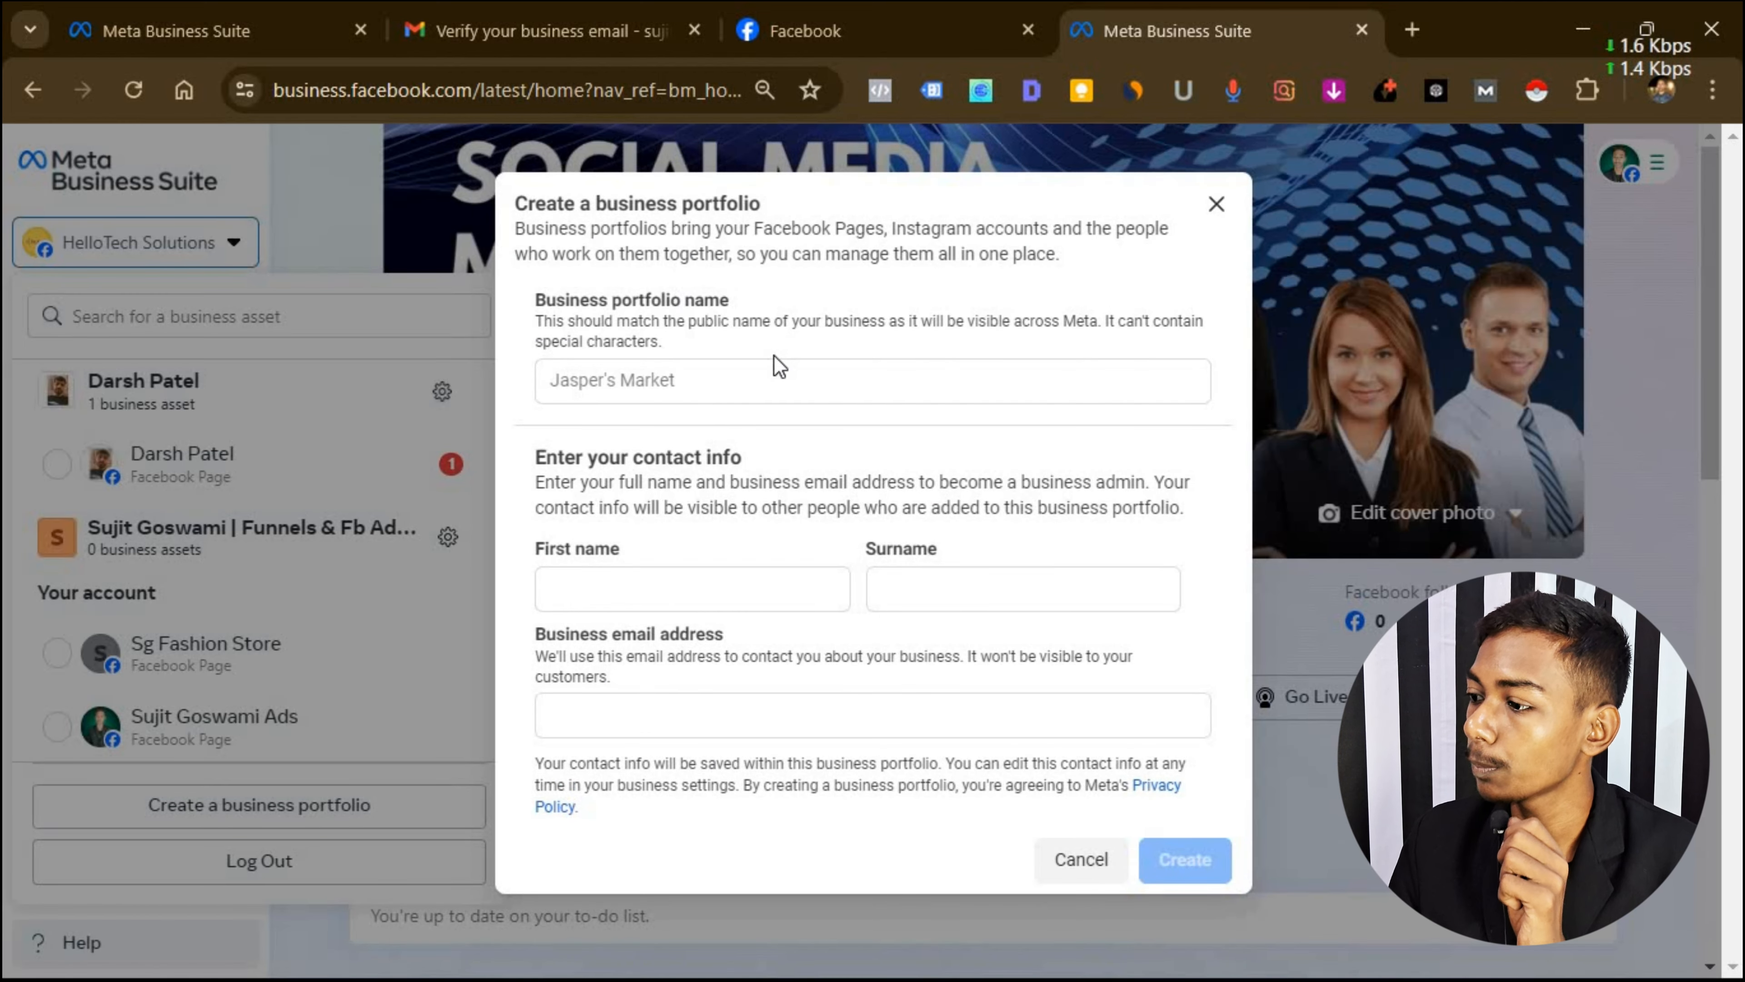
Enter a portfolio name, the admin's first name and surname, and the business email address.
{"action": "left_click", "coordinate": [658, 385]}
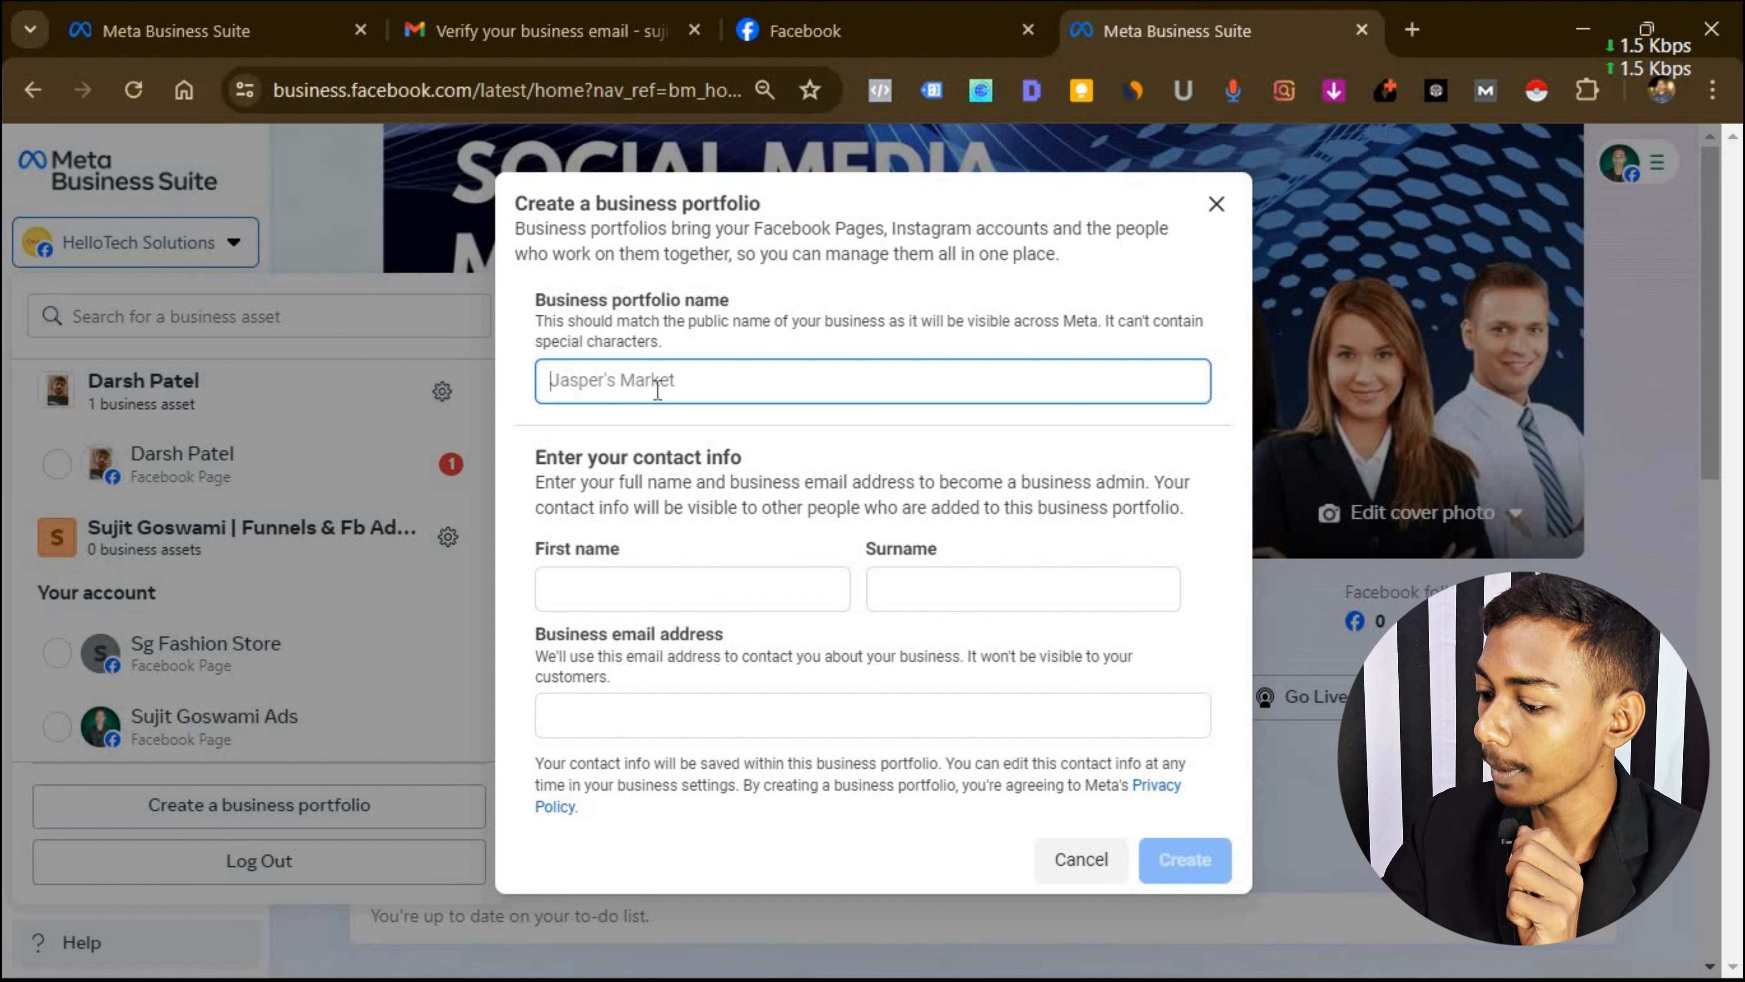
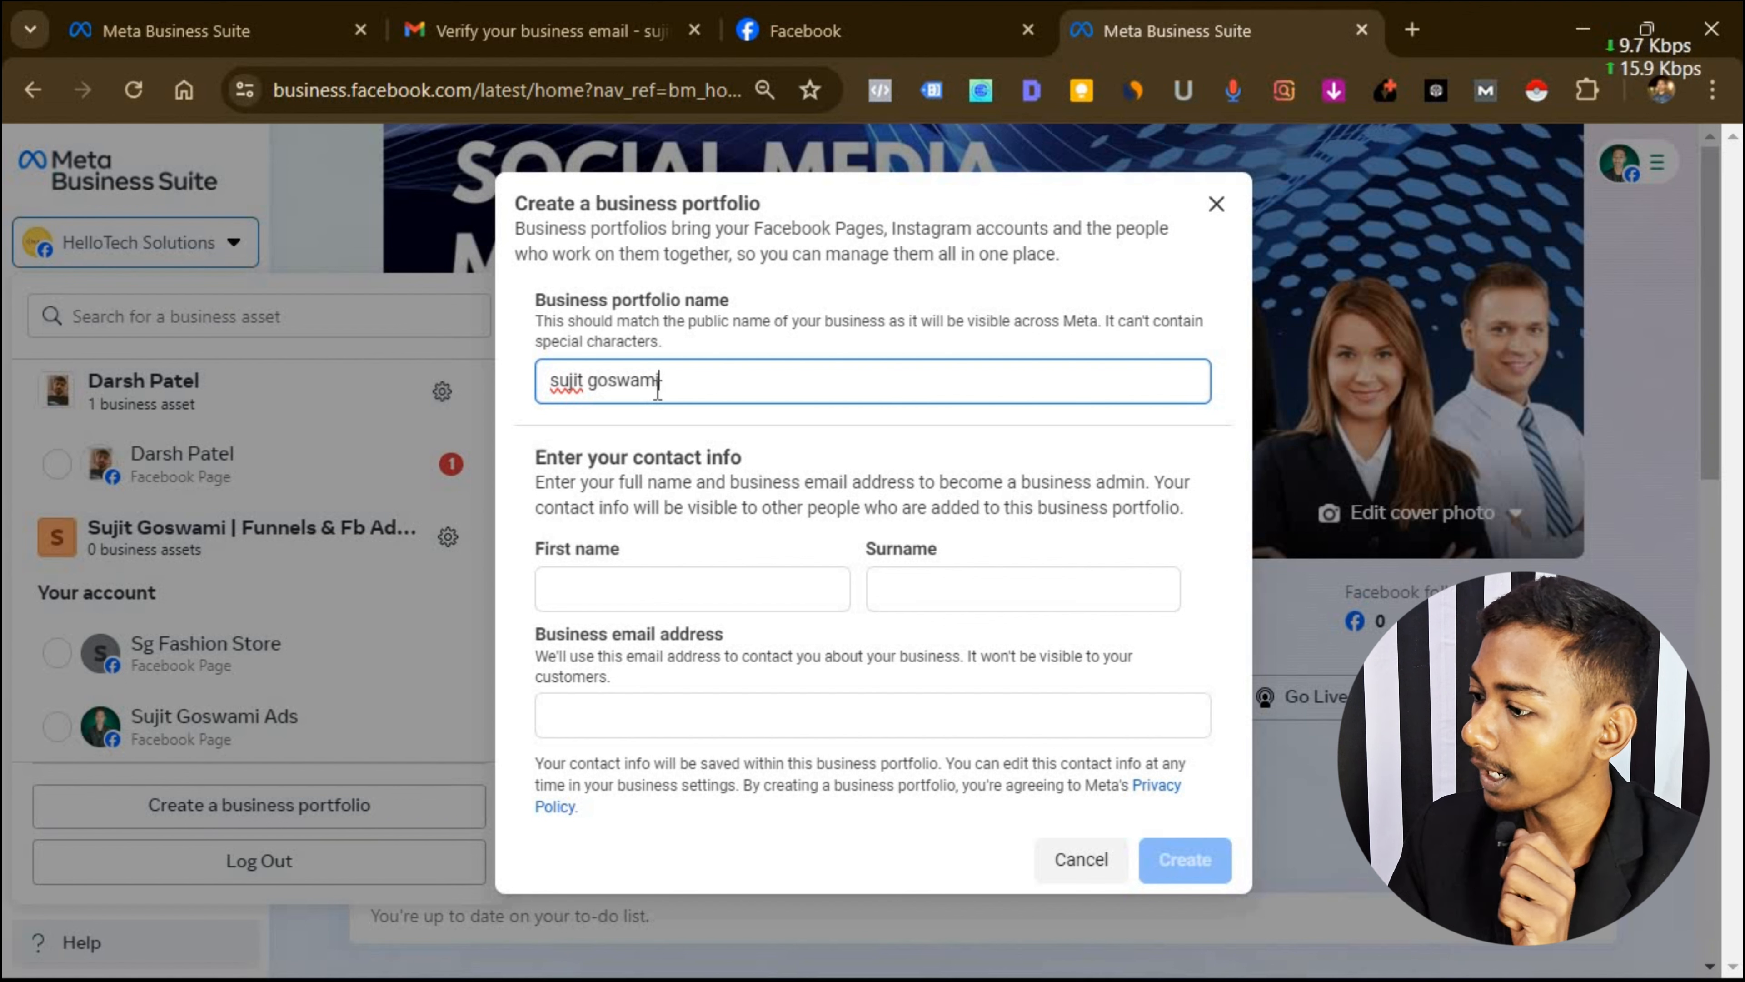
{"action": "left_click", "coordinate": [606, 581]}
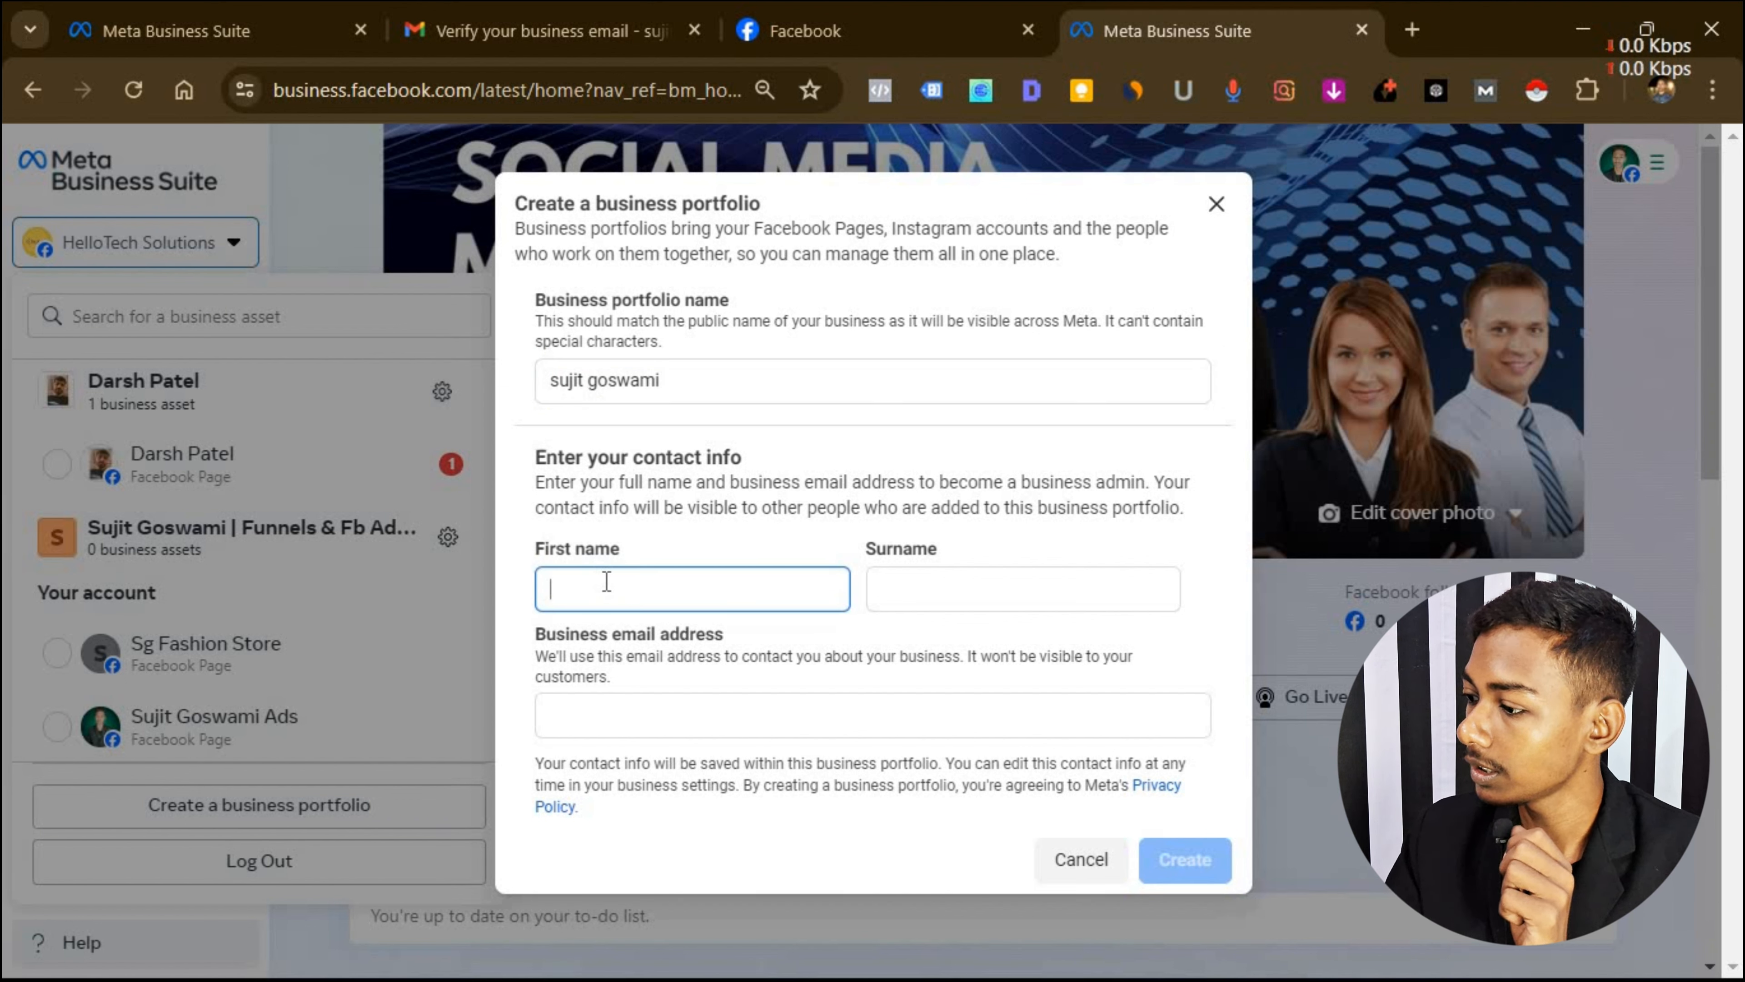
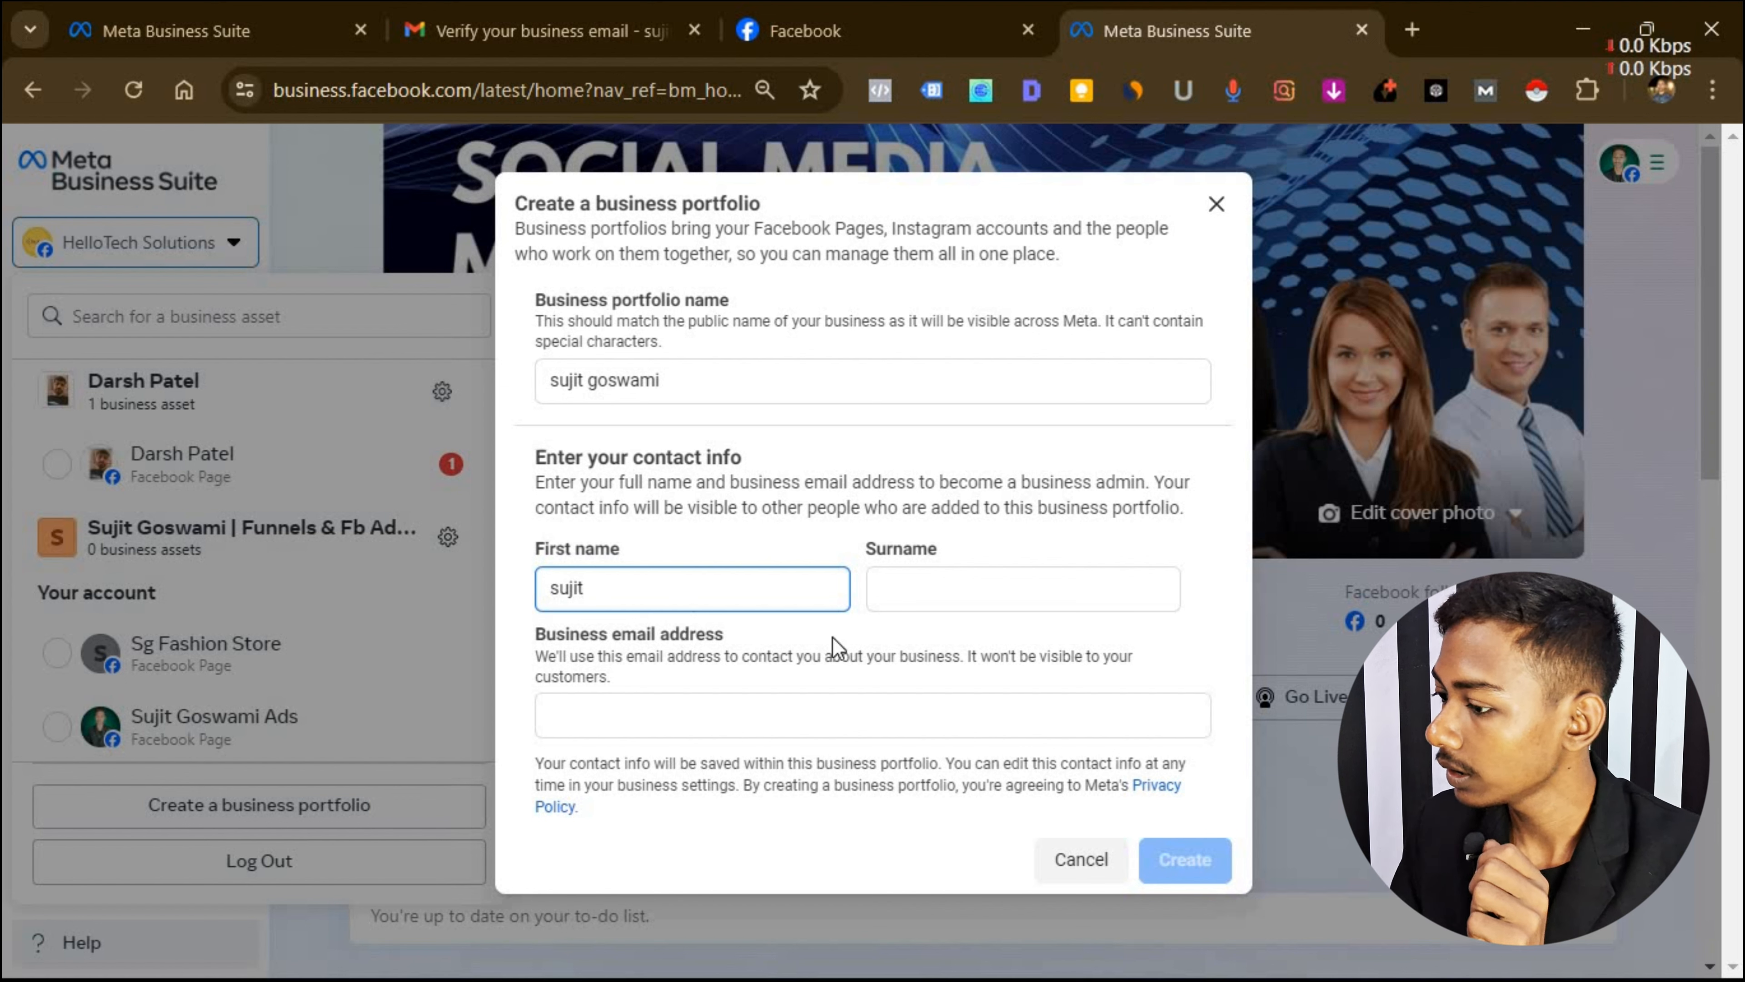
{"action": "left_click", "coordinate": [1034, 588]}
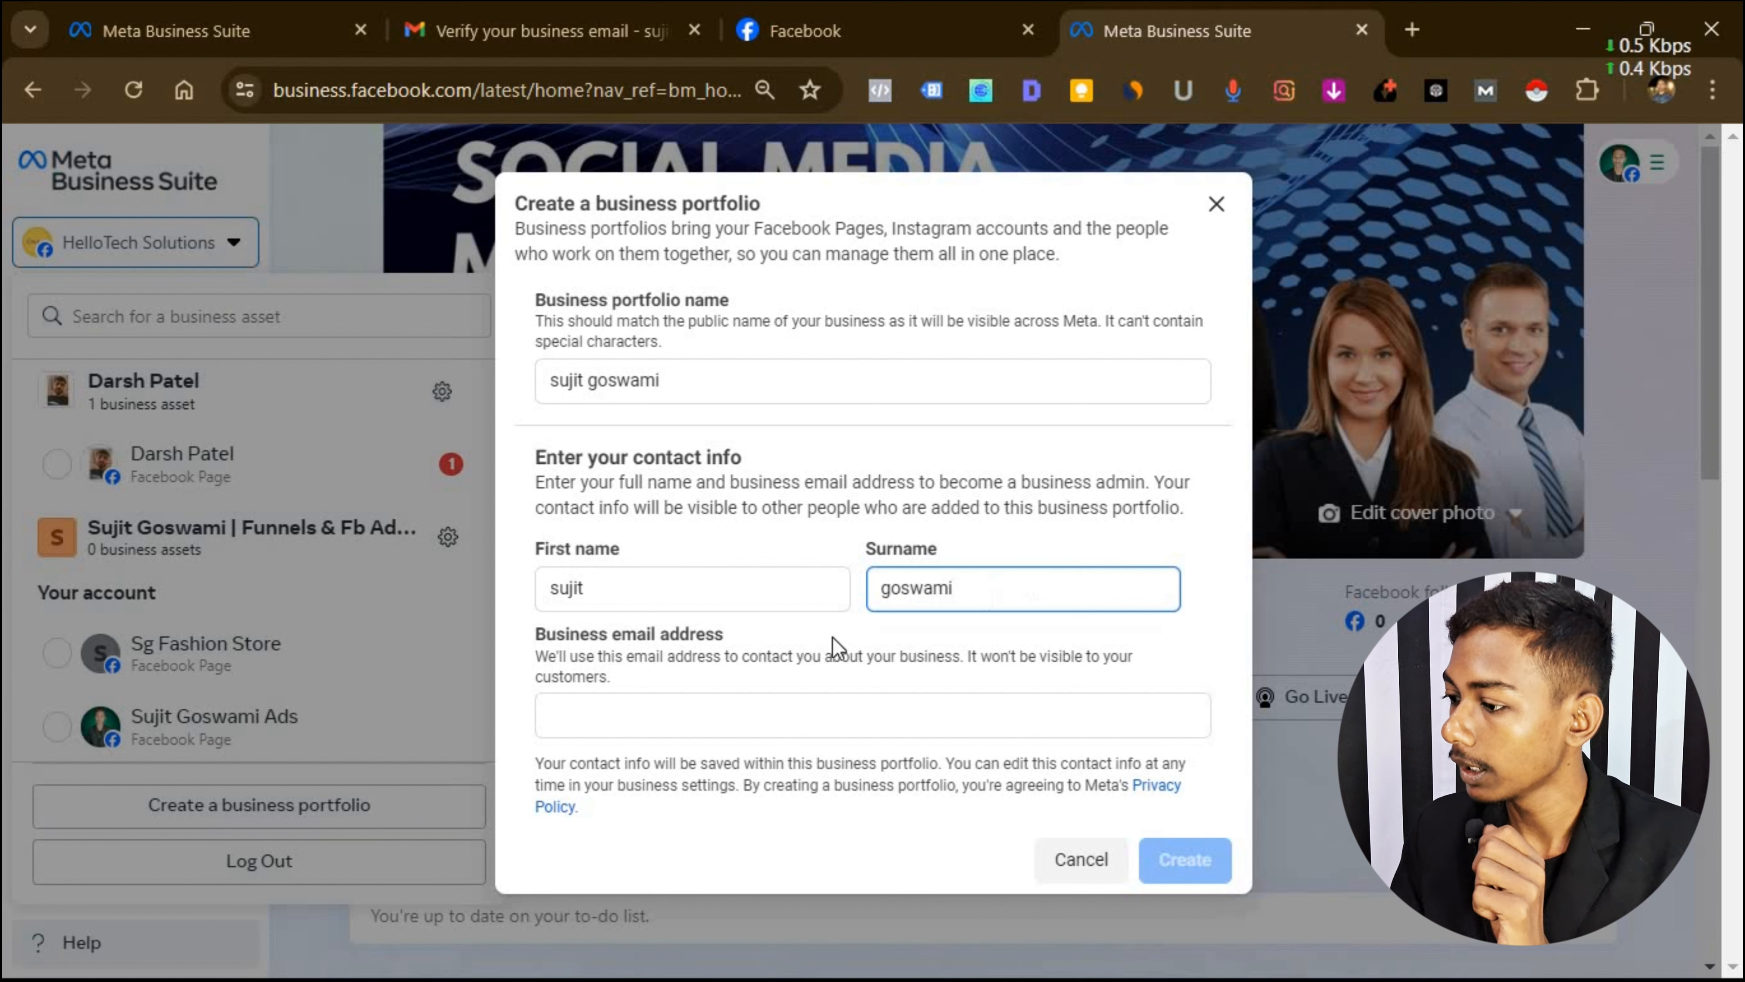
{"action": "left_click", "coordinate": [605, 726]}
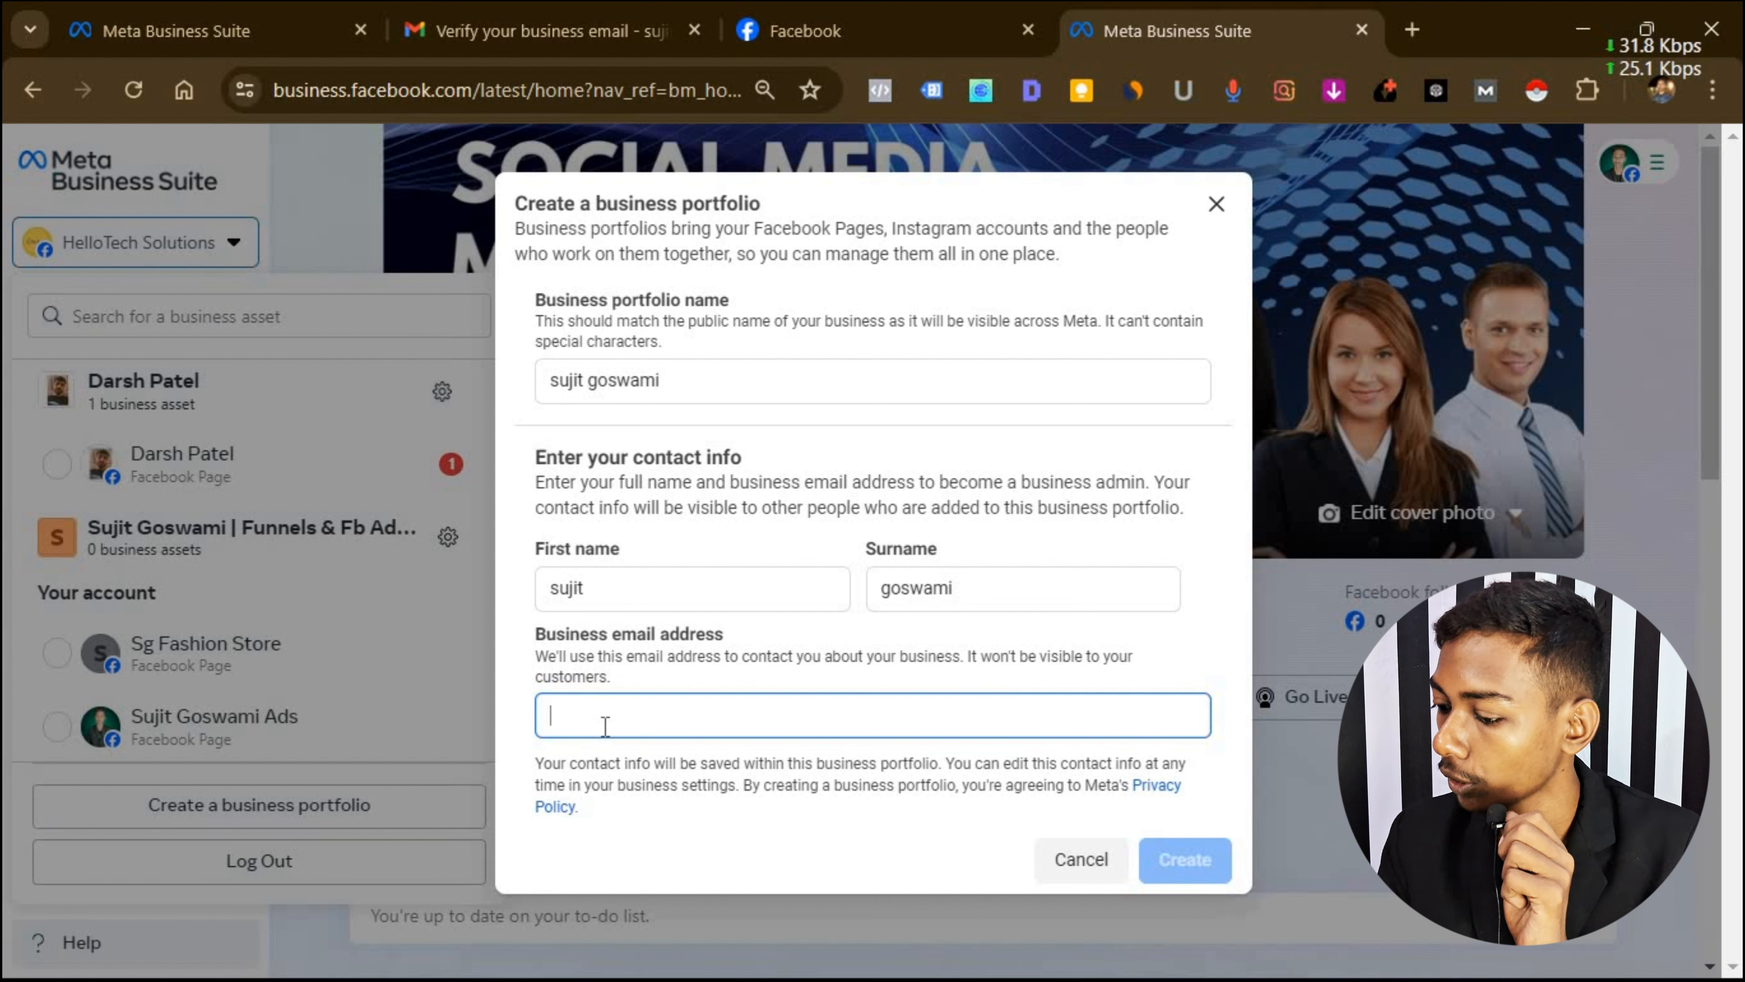
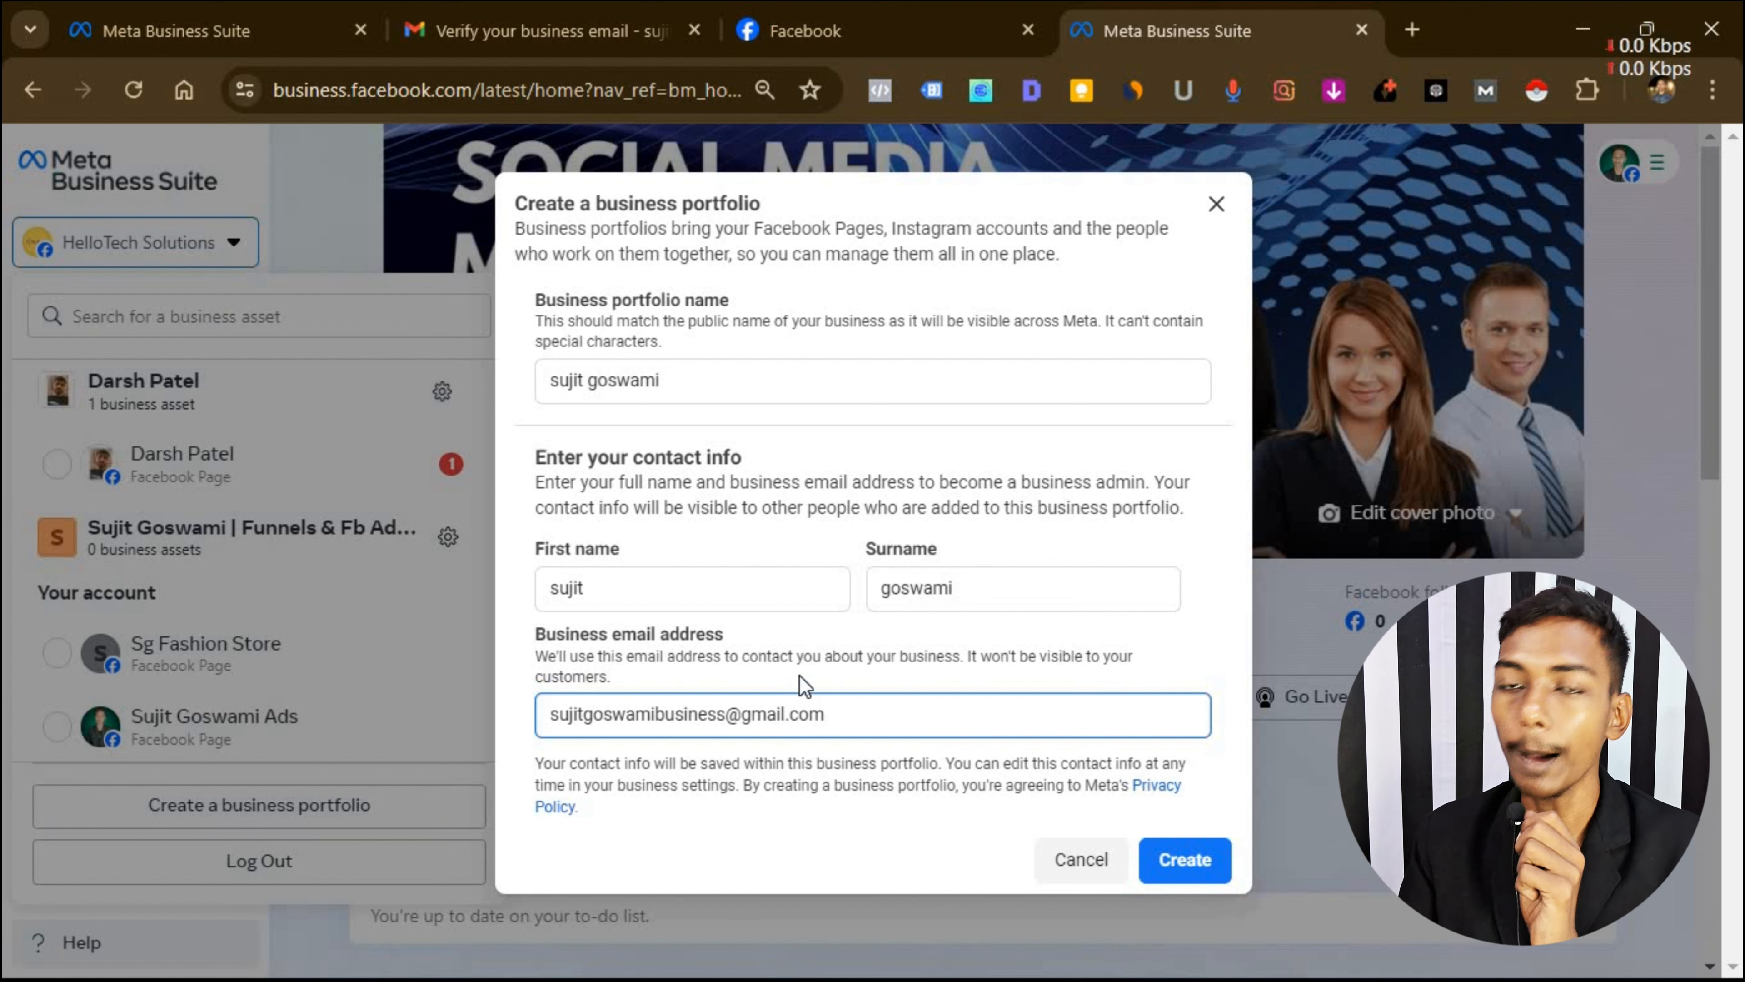
Submit the portfolio form and review the name error it returns.
{"action": "left_click", "coordinate": [1171, 867]}
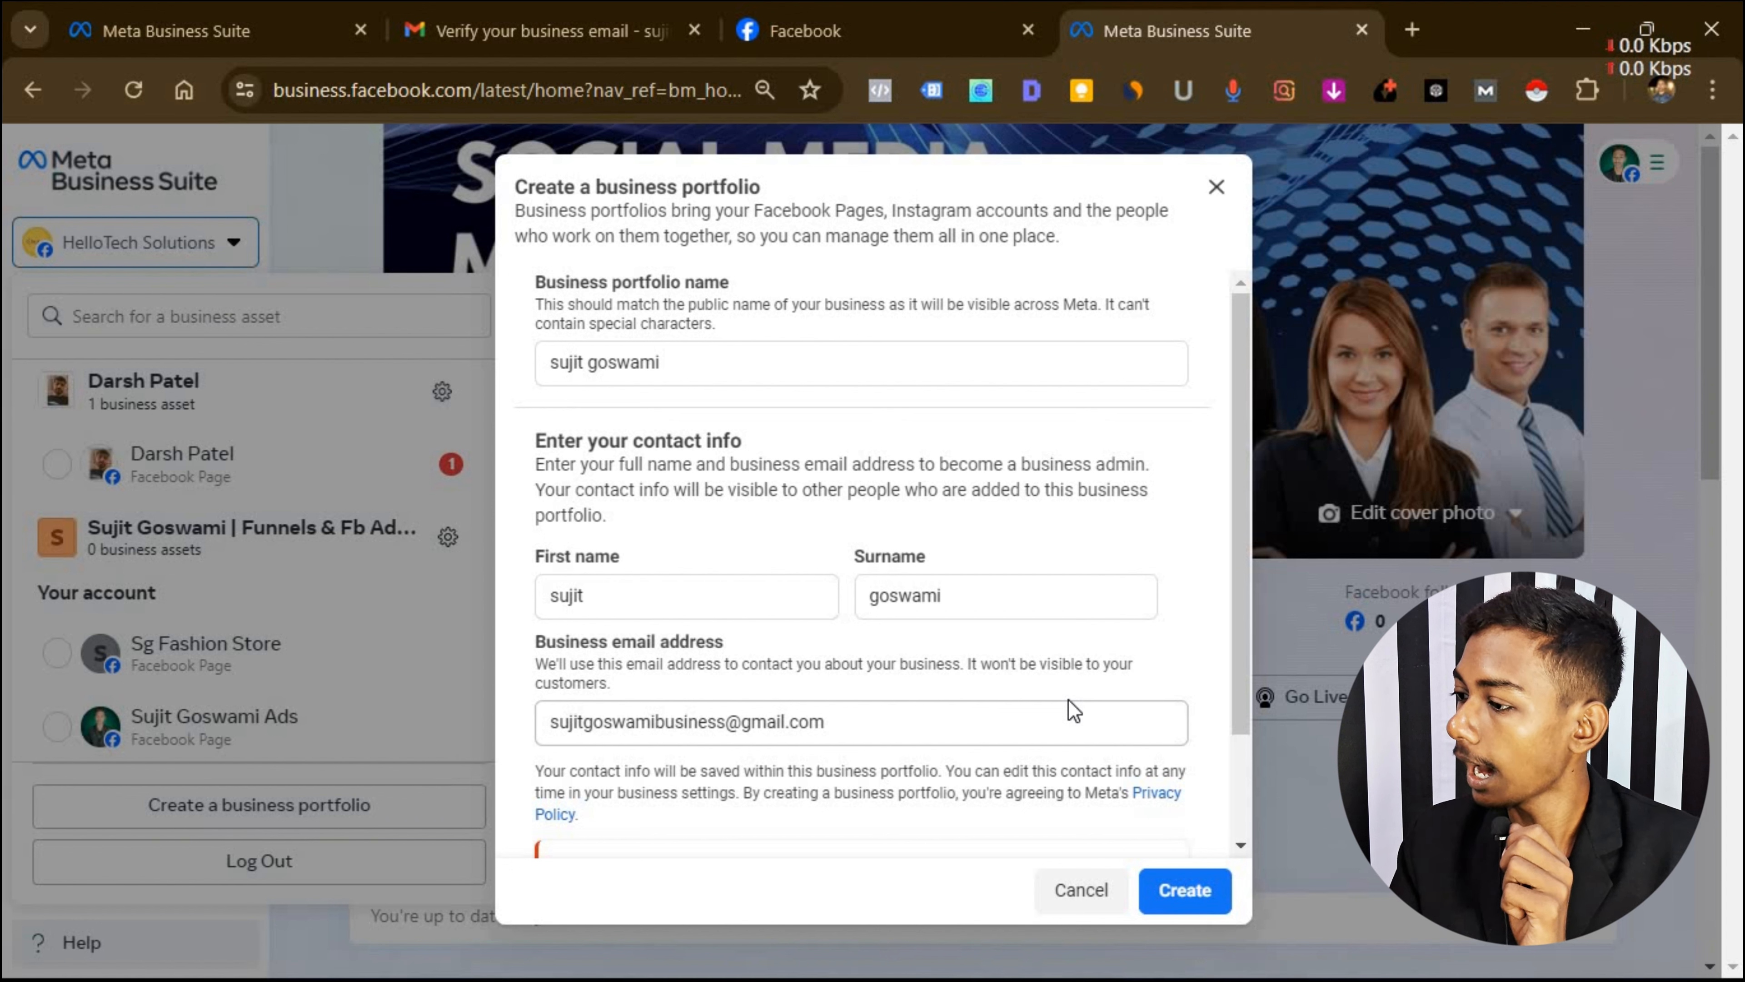
{"action": "scroll", "coordinate": [887, 684], "scroll_direction": "down", "scroll_amount": 2}
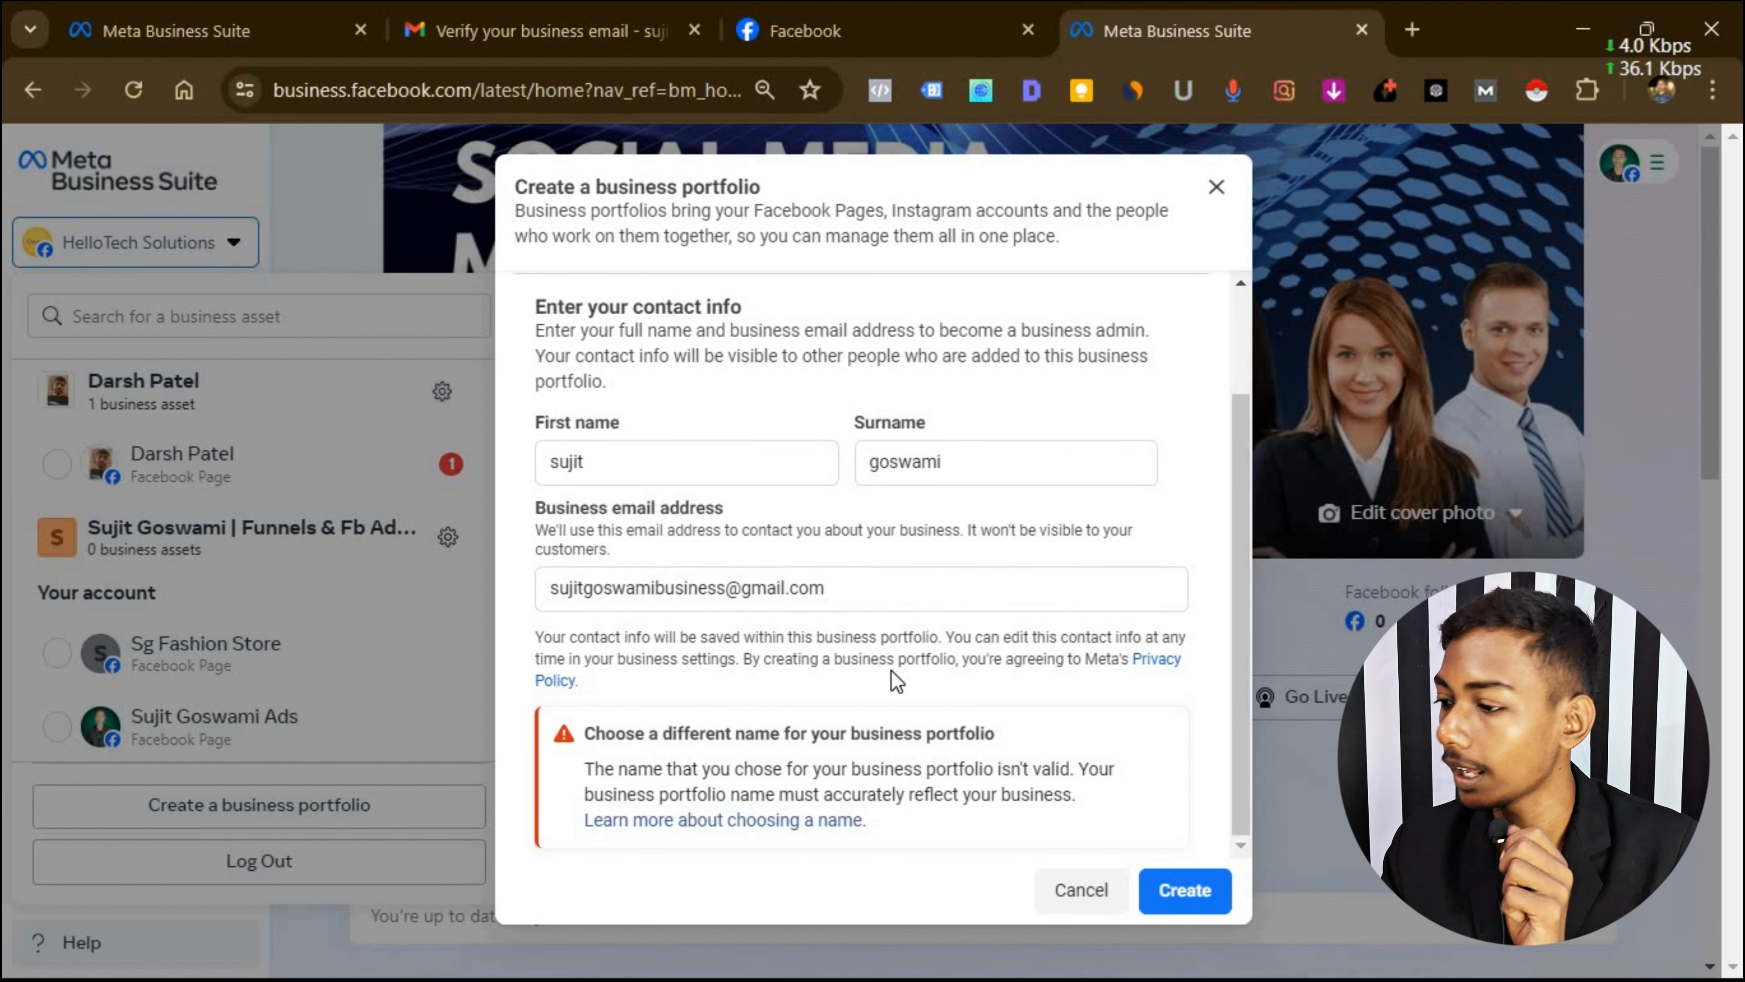
{"action": "scroll", "coordinate": [872, 663], "scroll_direction": "up", "scroll_amount": 2}
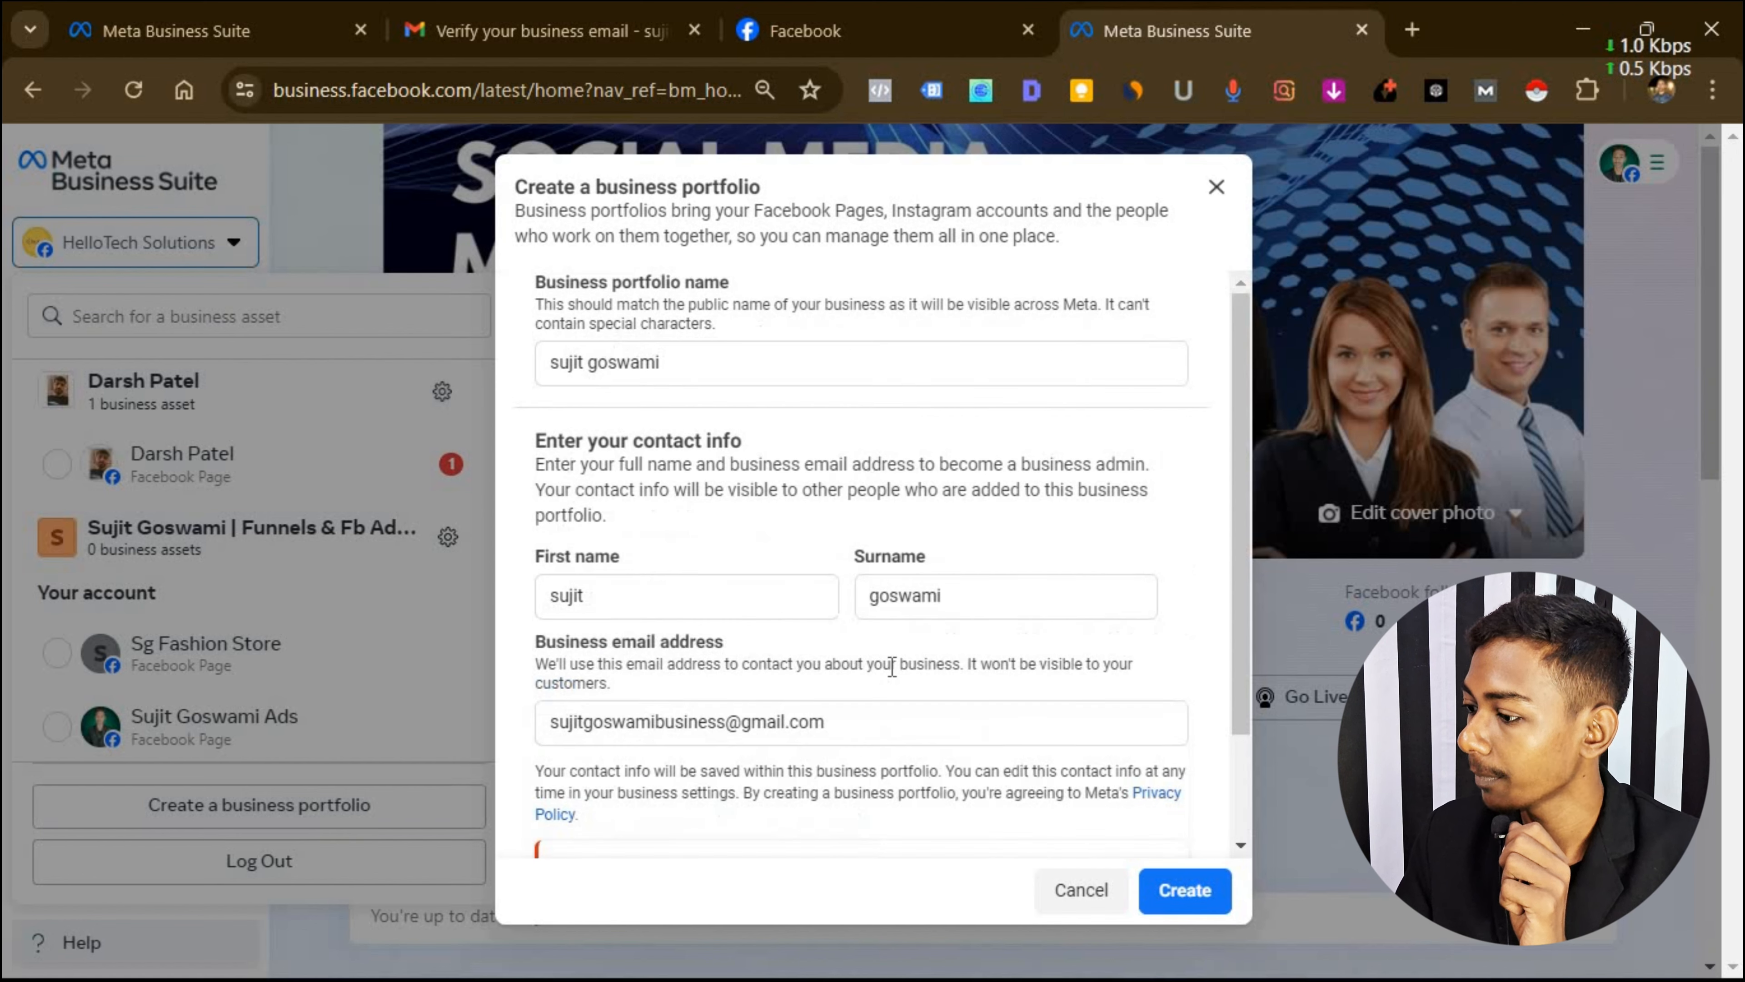
{"action": "scroll", "coordinate": [858, 658], "scroll_direction": "down", "scroll_amount": 2}
{"action": "scroll", "coordinate": [857, 658], "scroll_direction": "up", "scroll_amount": 2}
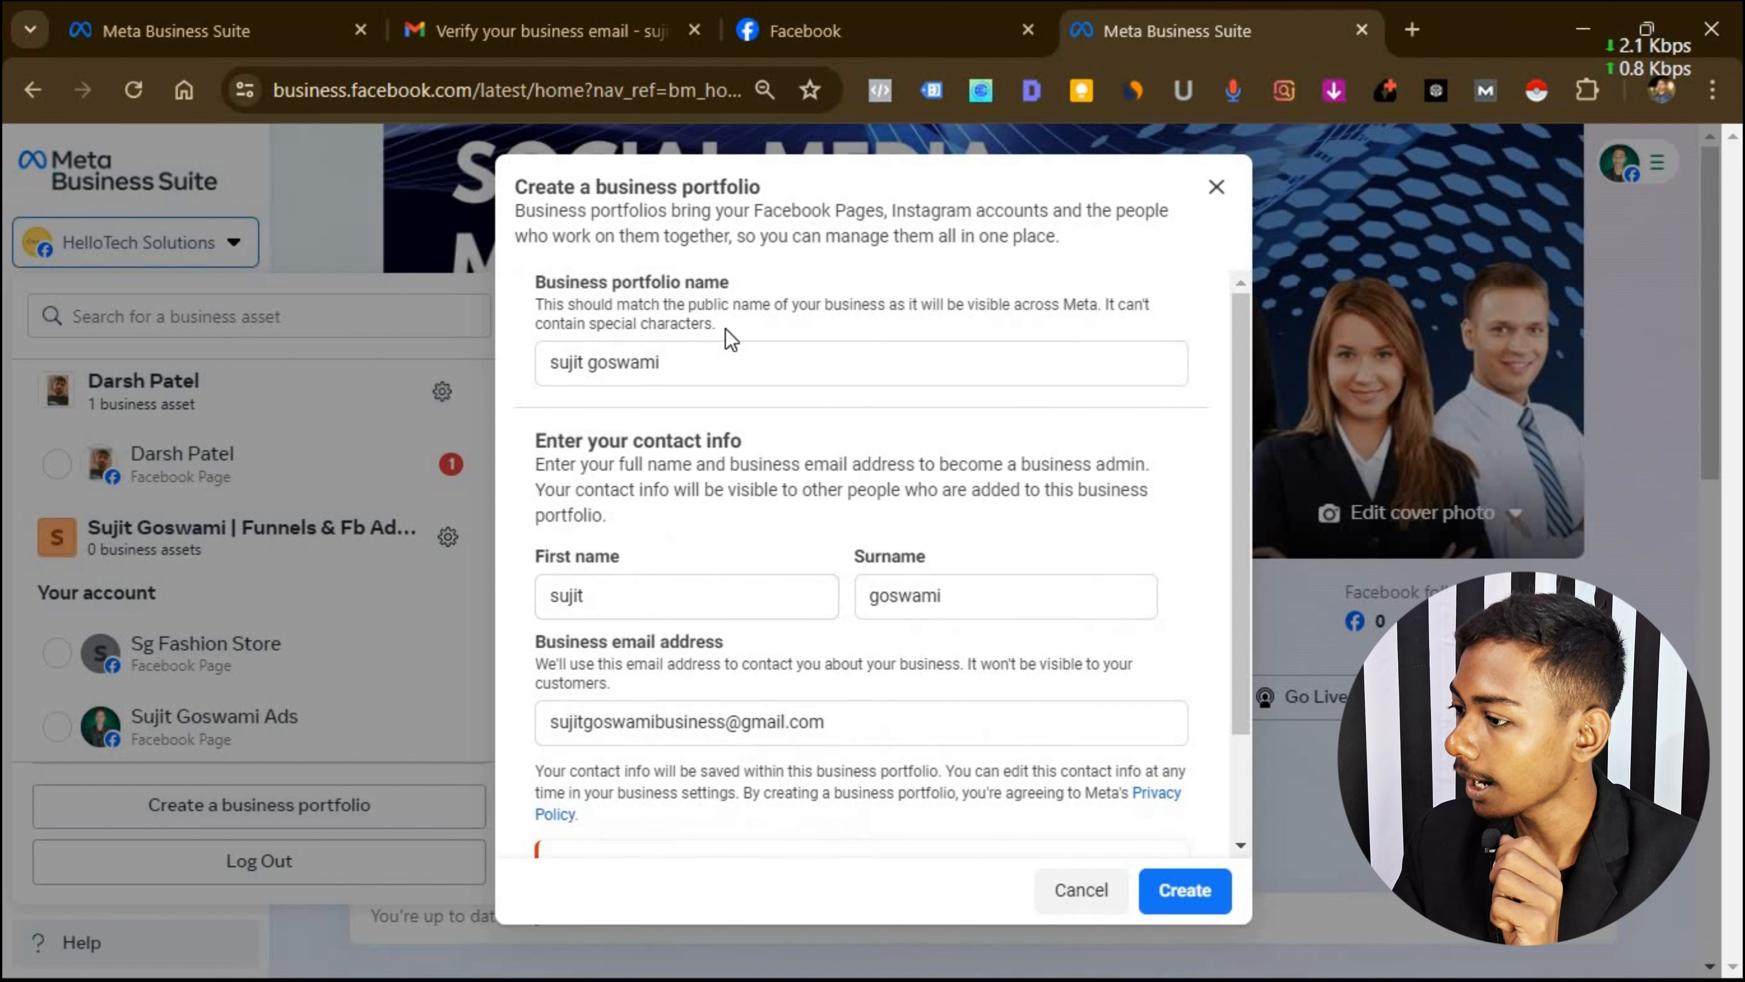
Rename the portfolio to toyzilla.com and submit it again.
{"action": "left_click", "coordinate": [698, 370]}
{"action": "key", "text": "ctrl+a"}
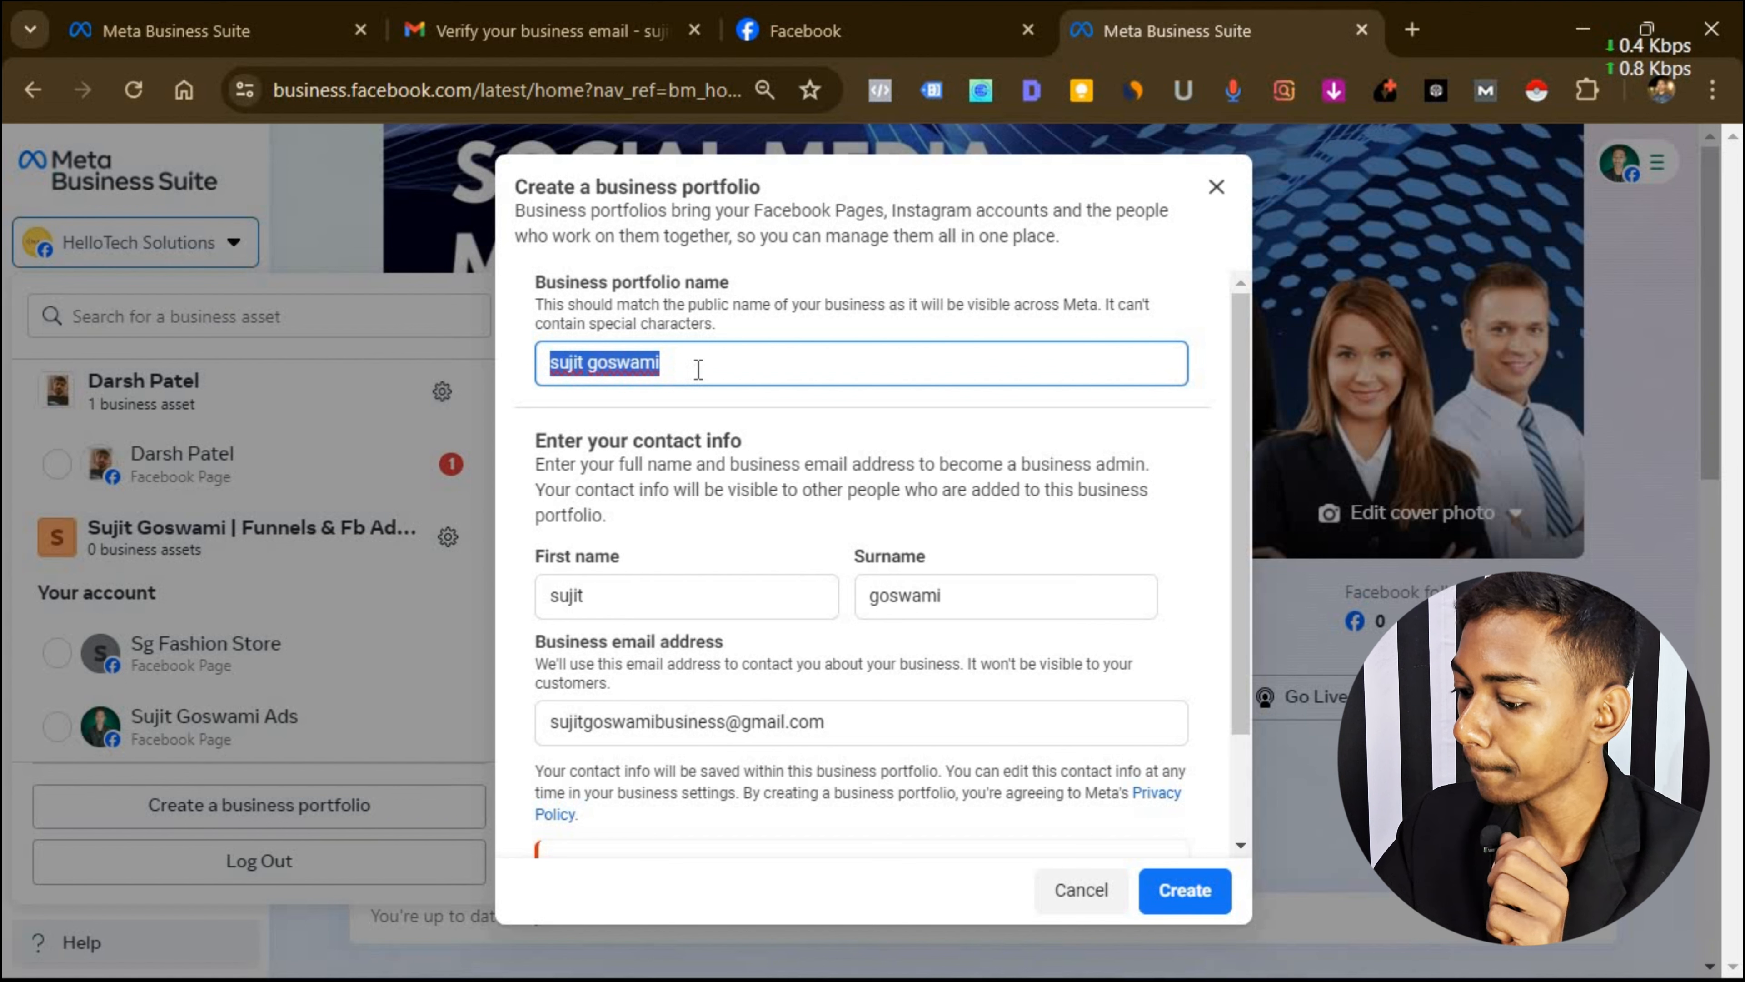
{"action": "type", "text": "toyzilla.com"}
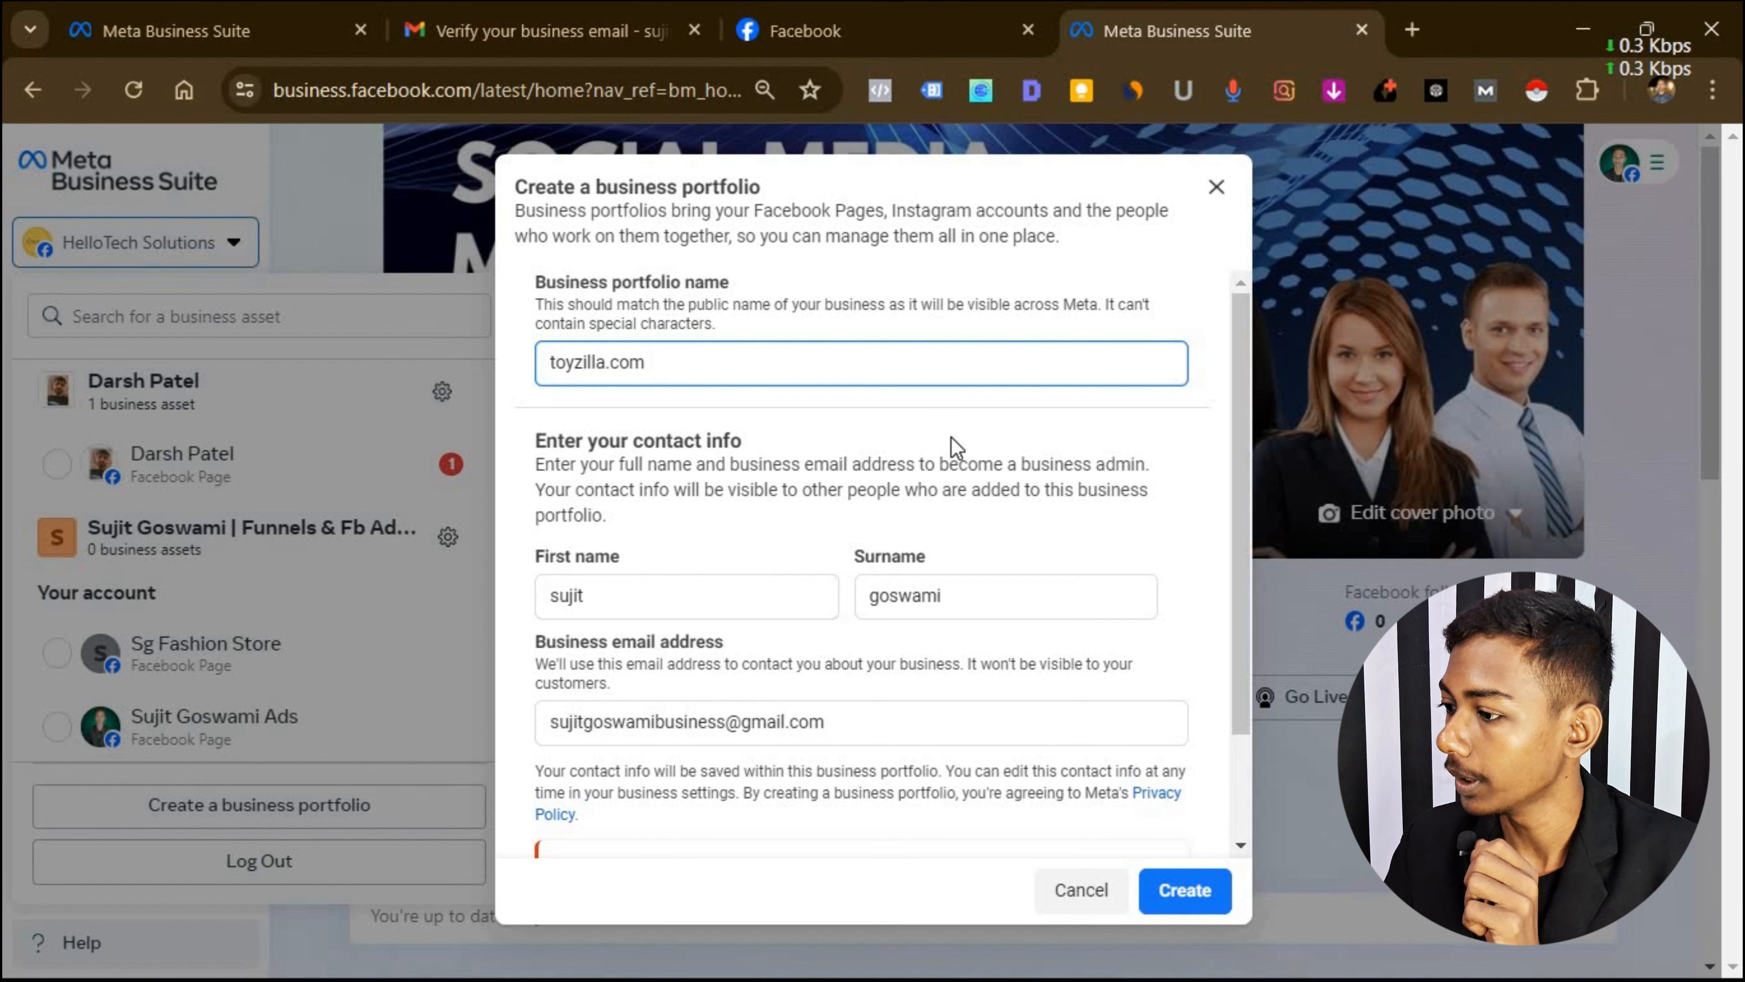
{"action": "scroll", "coordinate": [955, 447], "scroll_direction": "down", "scroll_amount": 2}
{"action": "left_click", "coordinate": [1187, 902]}
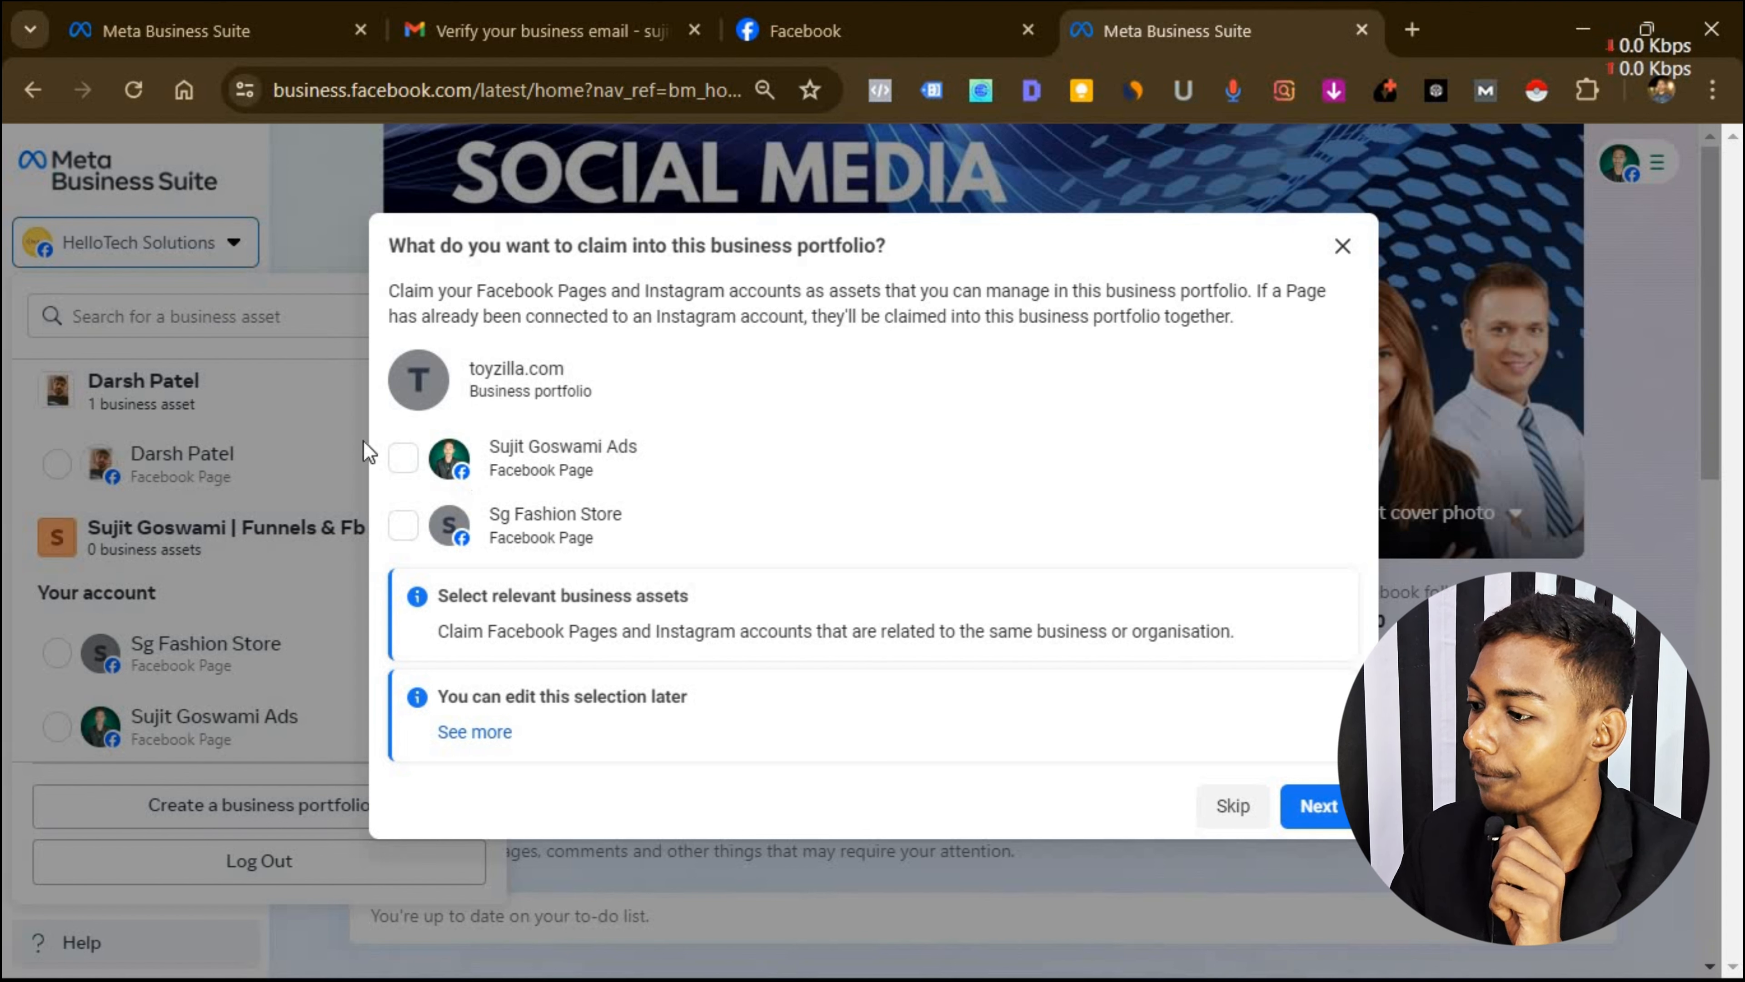
Skip claiming Pages and adding people, then confirm the toyzilla.com portfolio.
{"action": "left_click", "coordinate": [403, 457]}
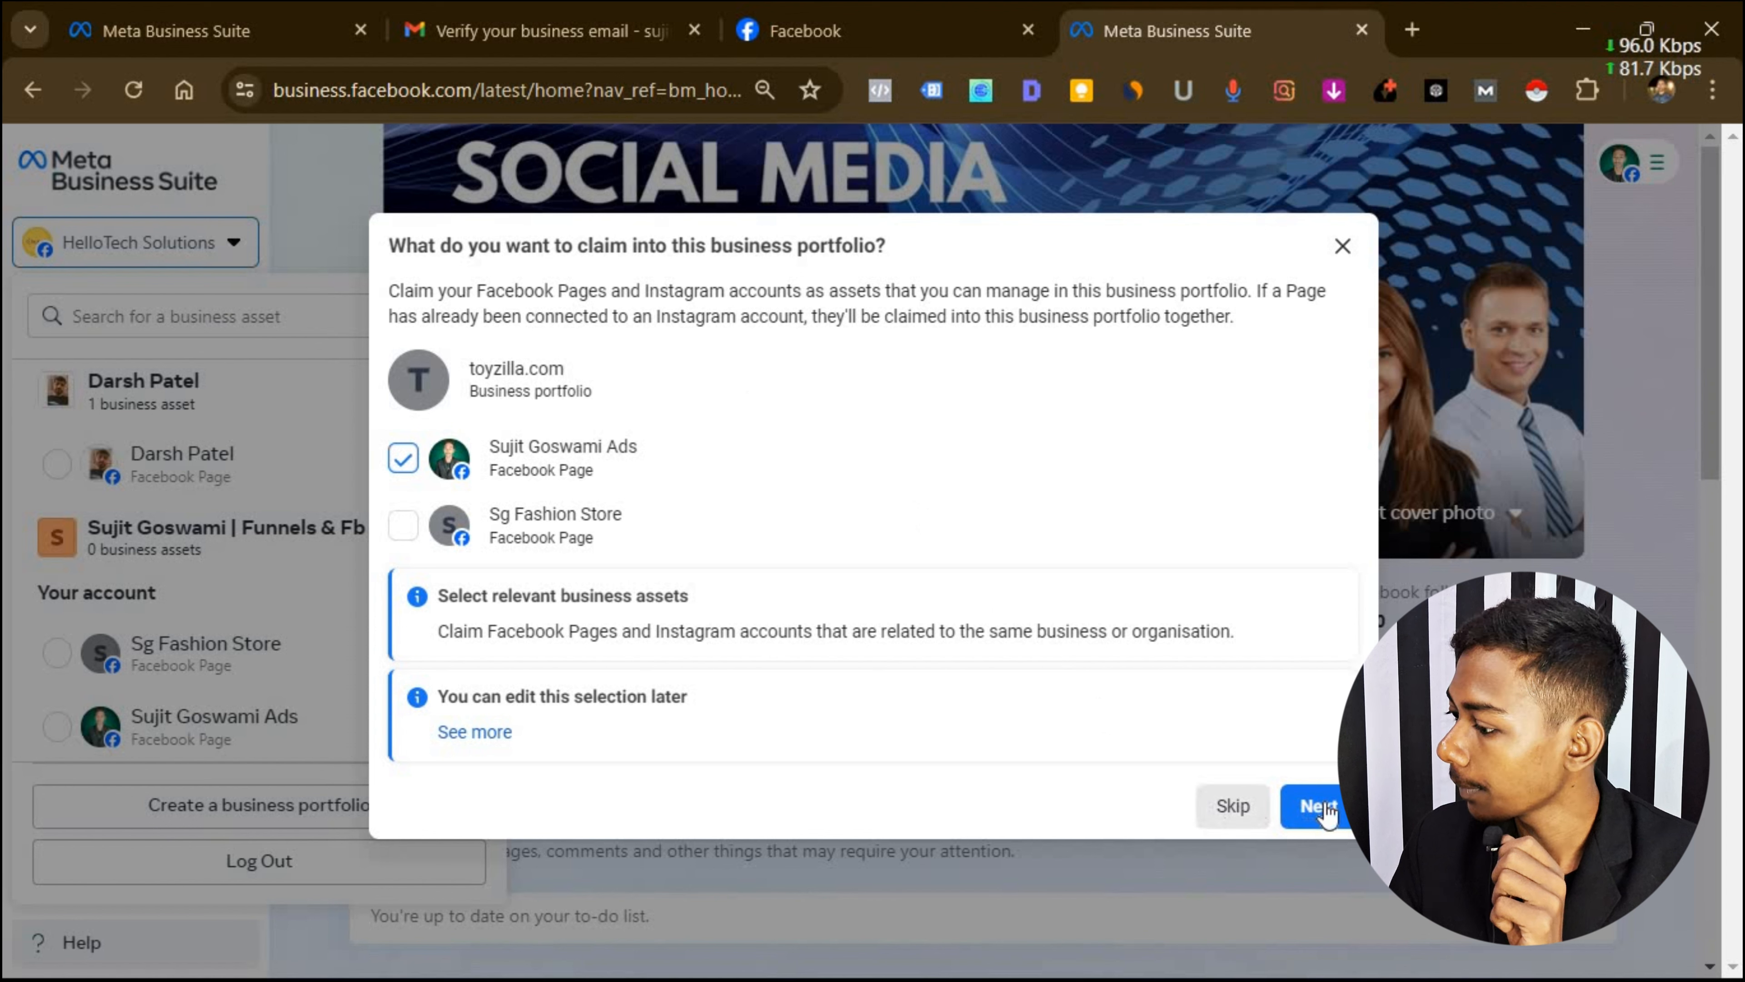
{"action": "left_click", "coordinate": [1237, 805]}
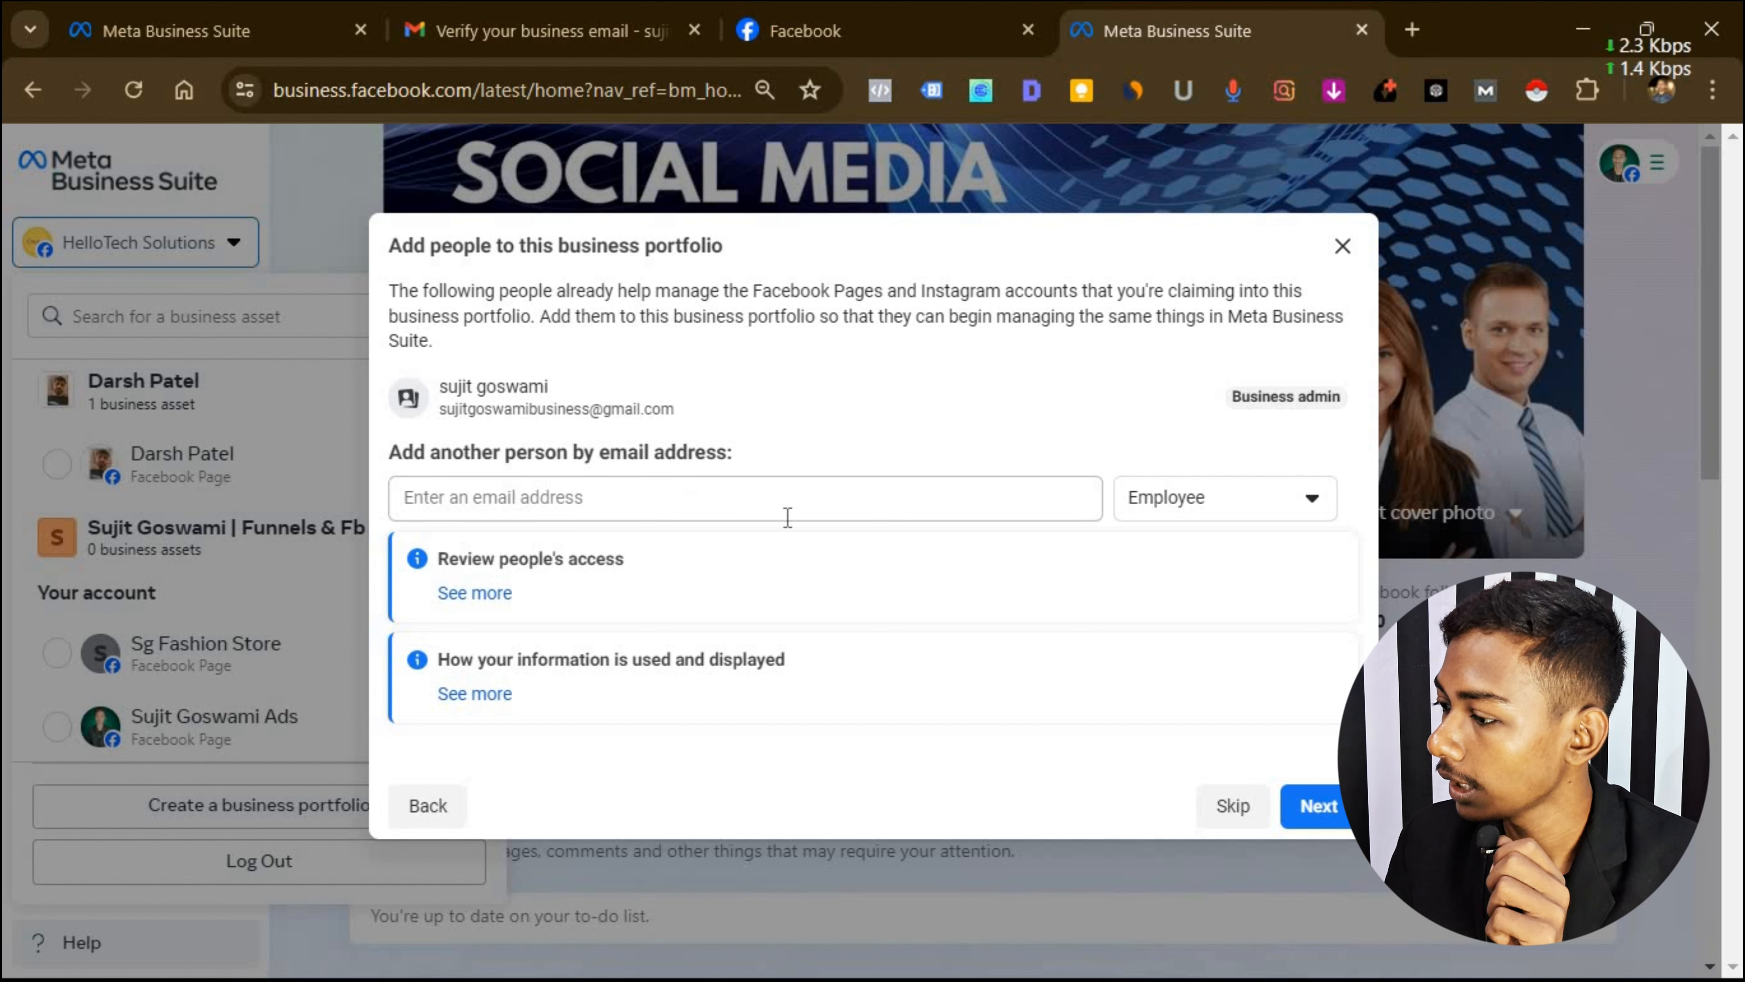
{"action": "left_click", "coordinate": [1232, 805]}
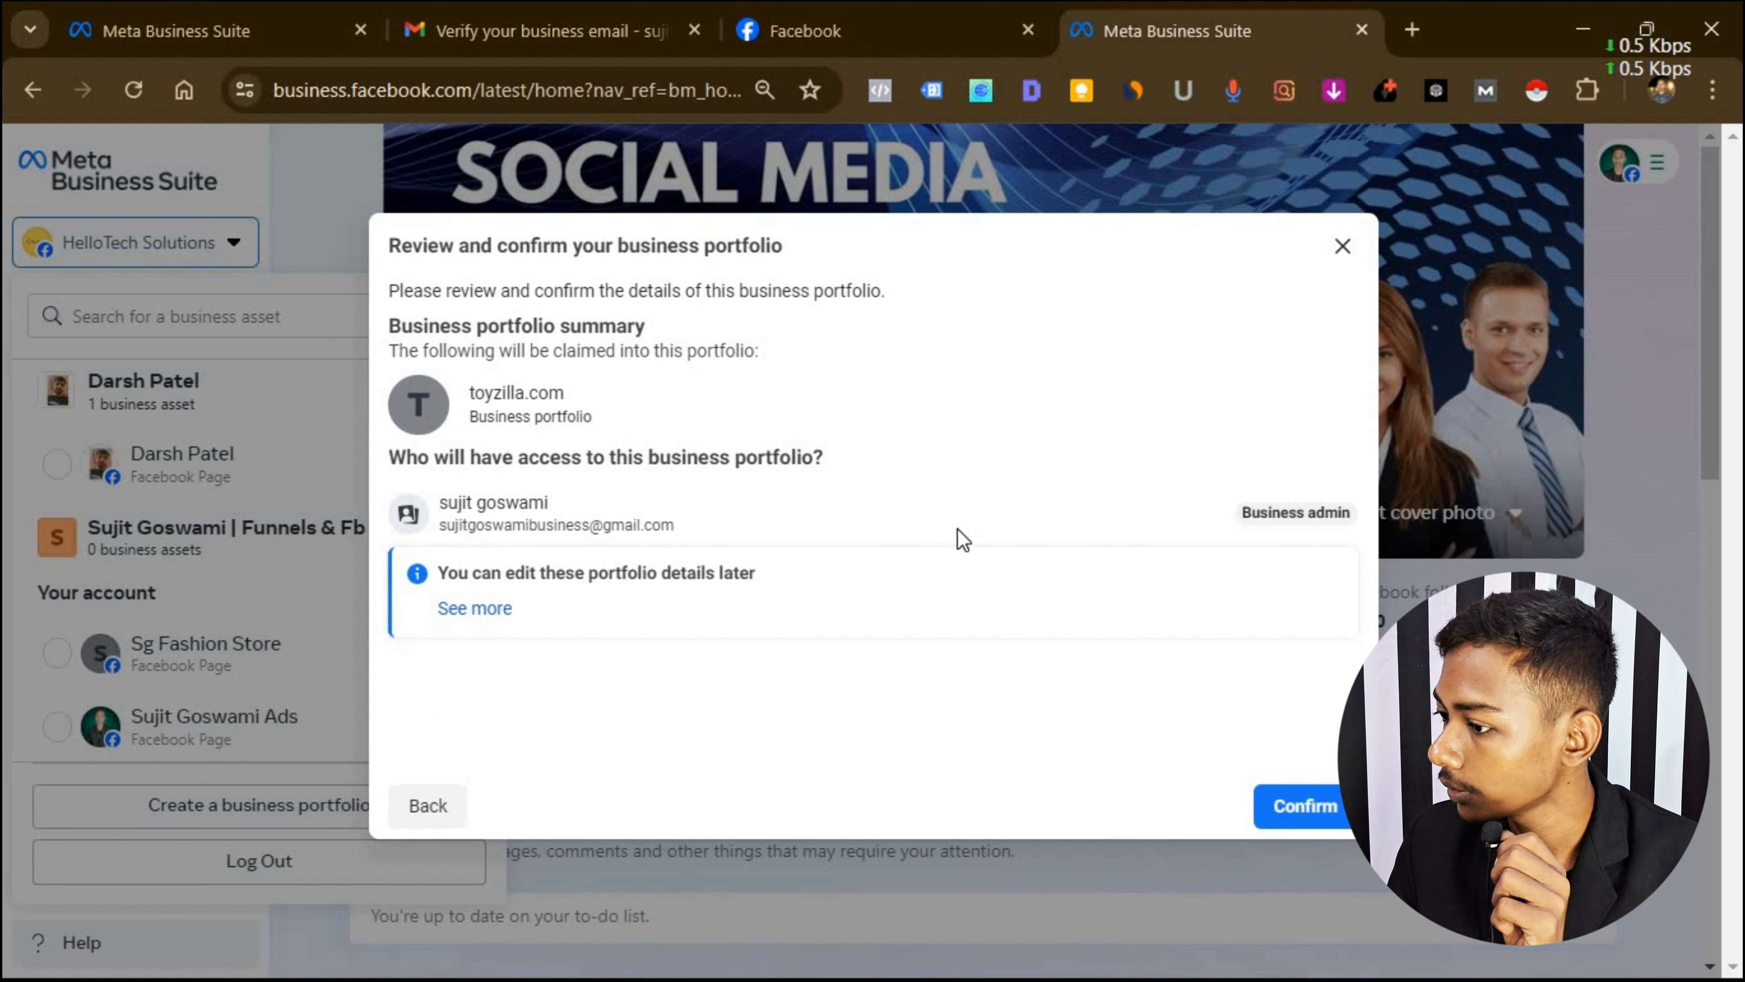
{"action": "left_click", "coordinate": [1329, 808]}
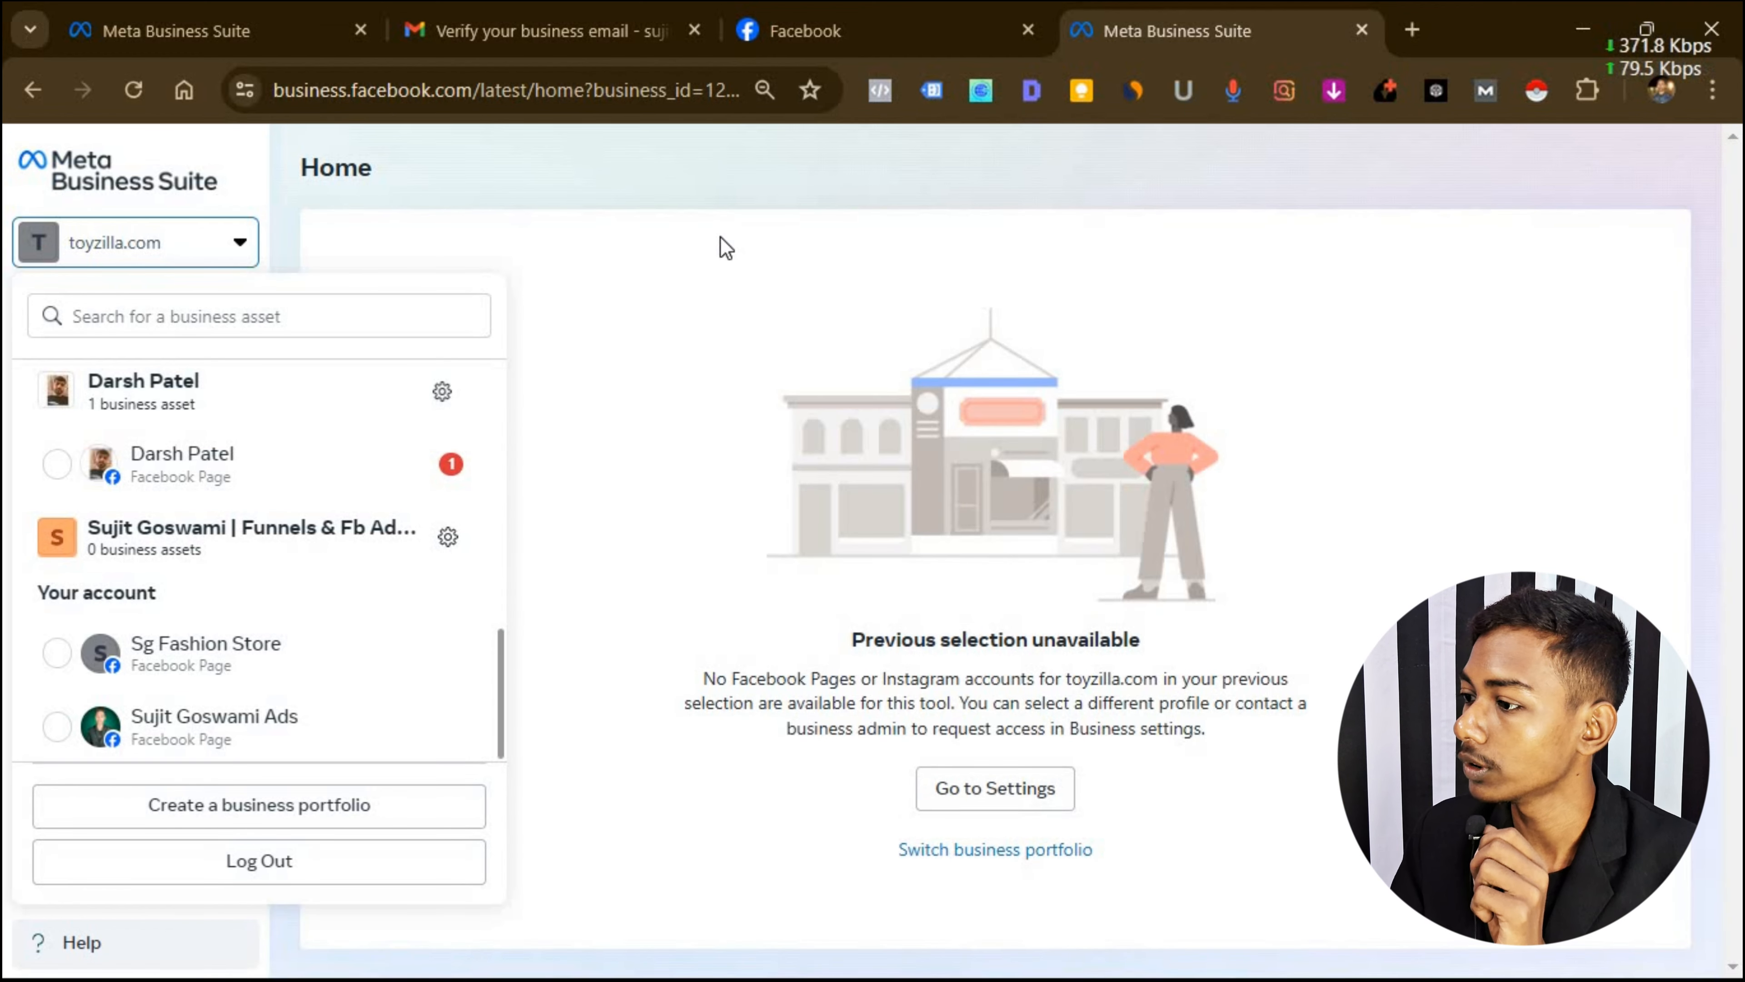
Check toyzilla.com in the portfolio switcher and open its Settings People page.
{"action": "left_click", "coordinate": [362, 265]}
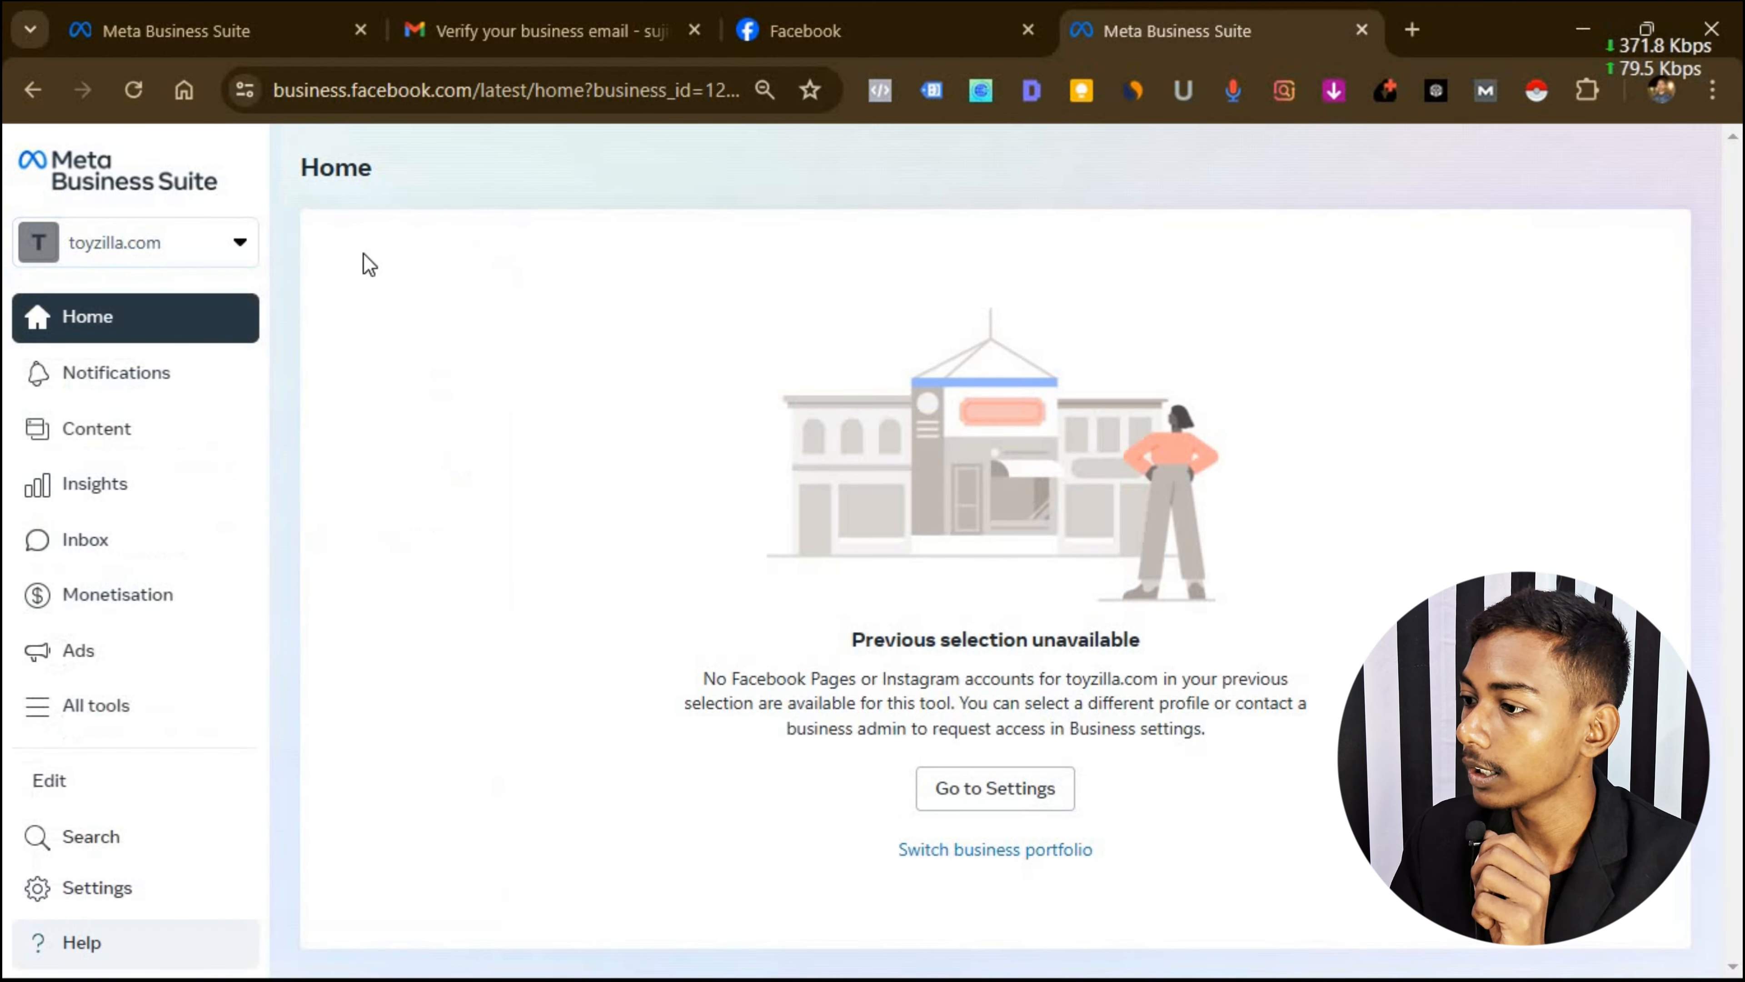
{"action": "left_click", "coordinate": [233, 242]}
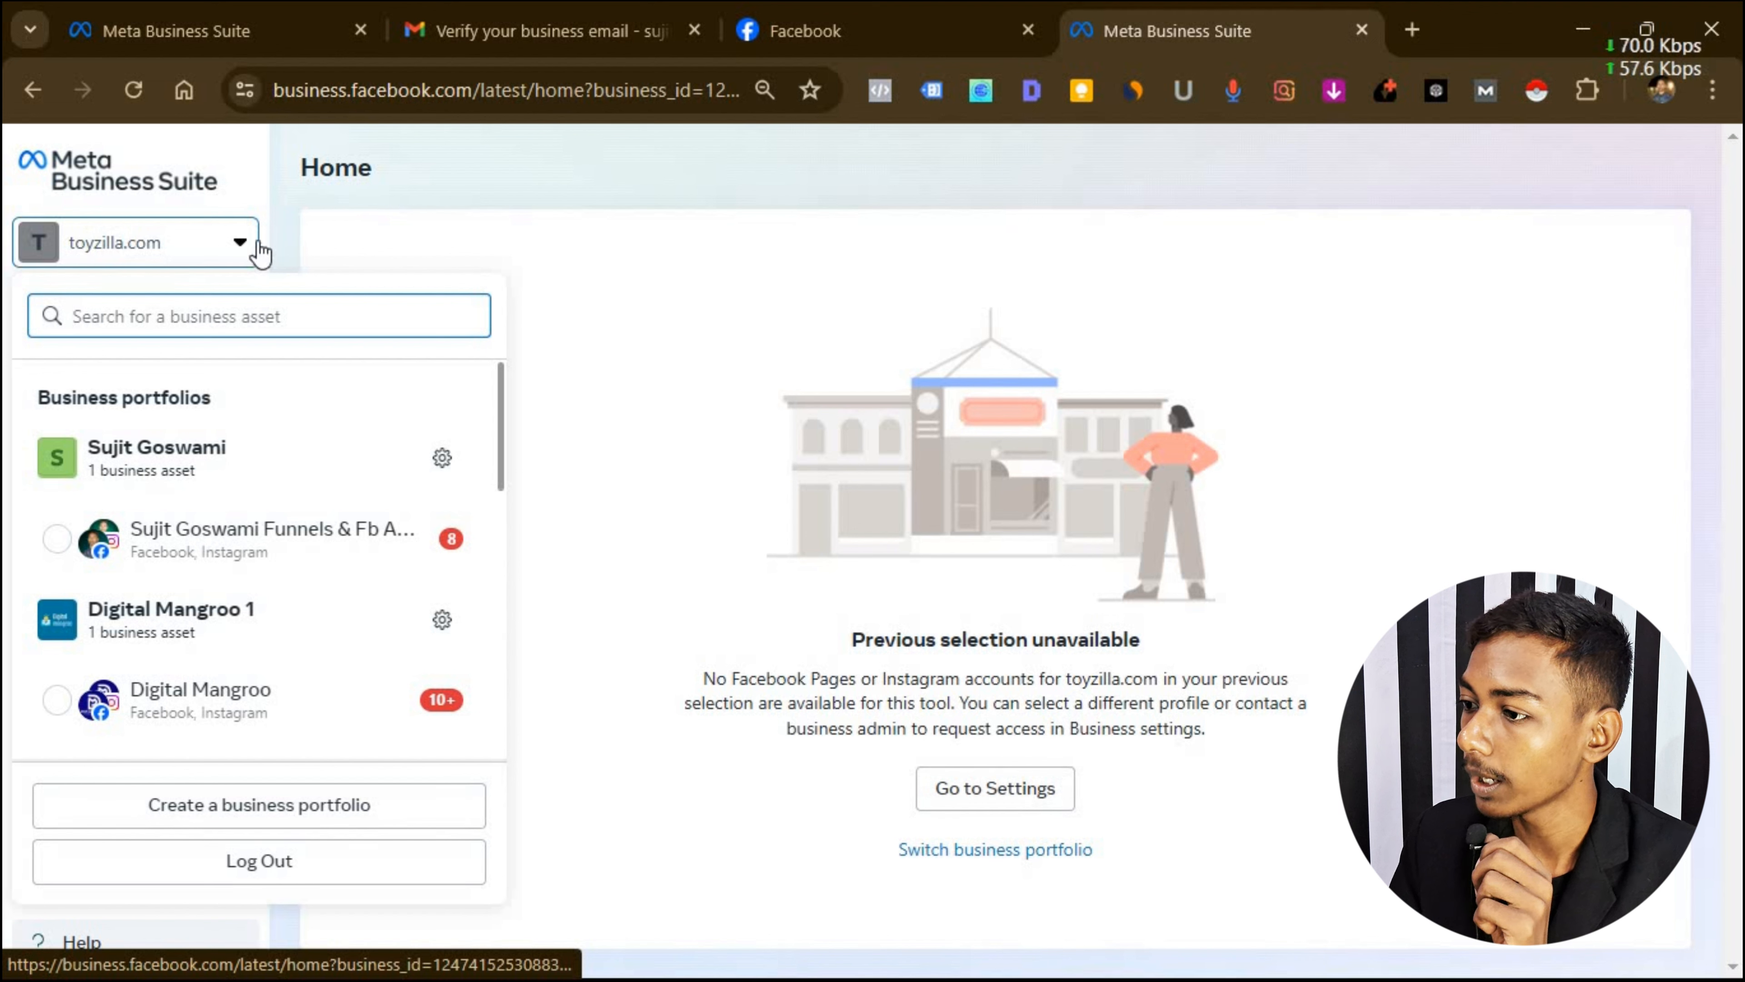
{"action": "left_click", "coordinate": [206, 240]}
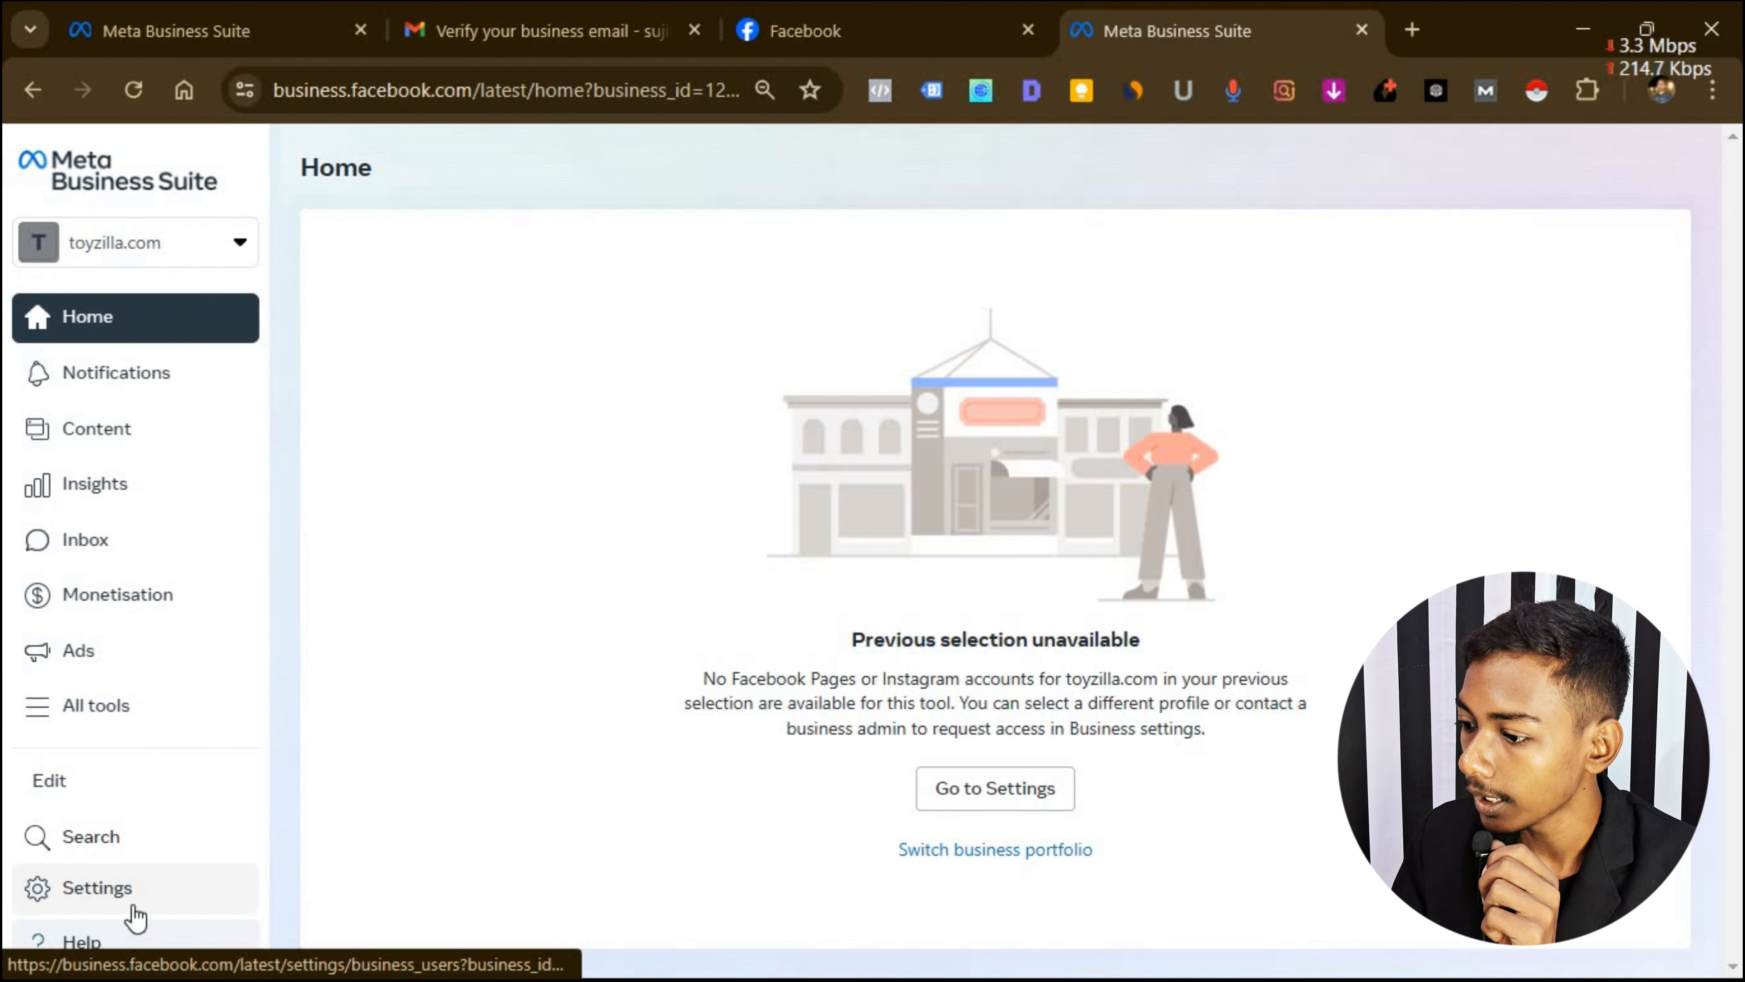
{"action": "left_click", "coordinate": [122, 883]}
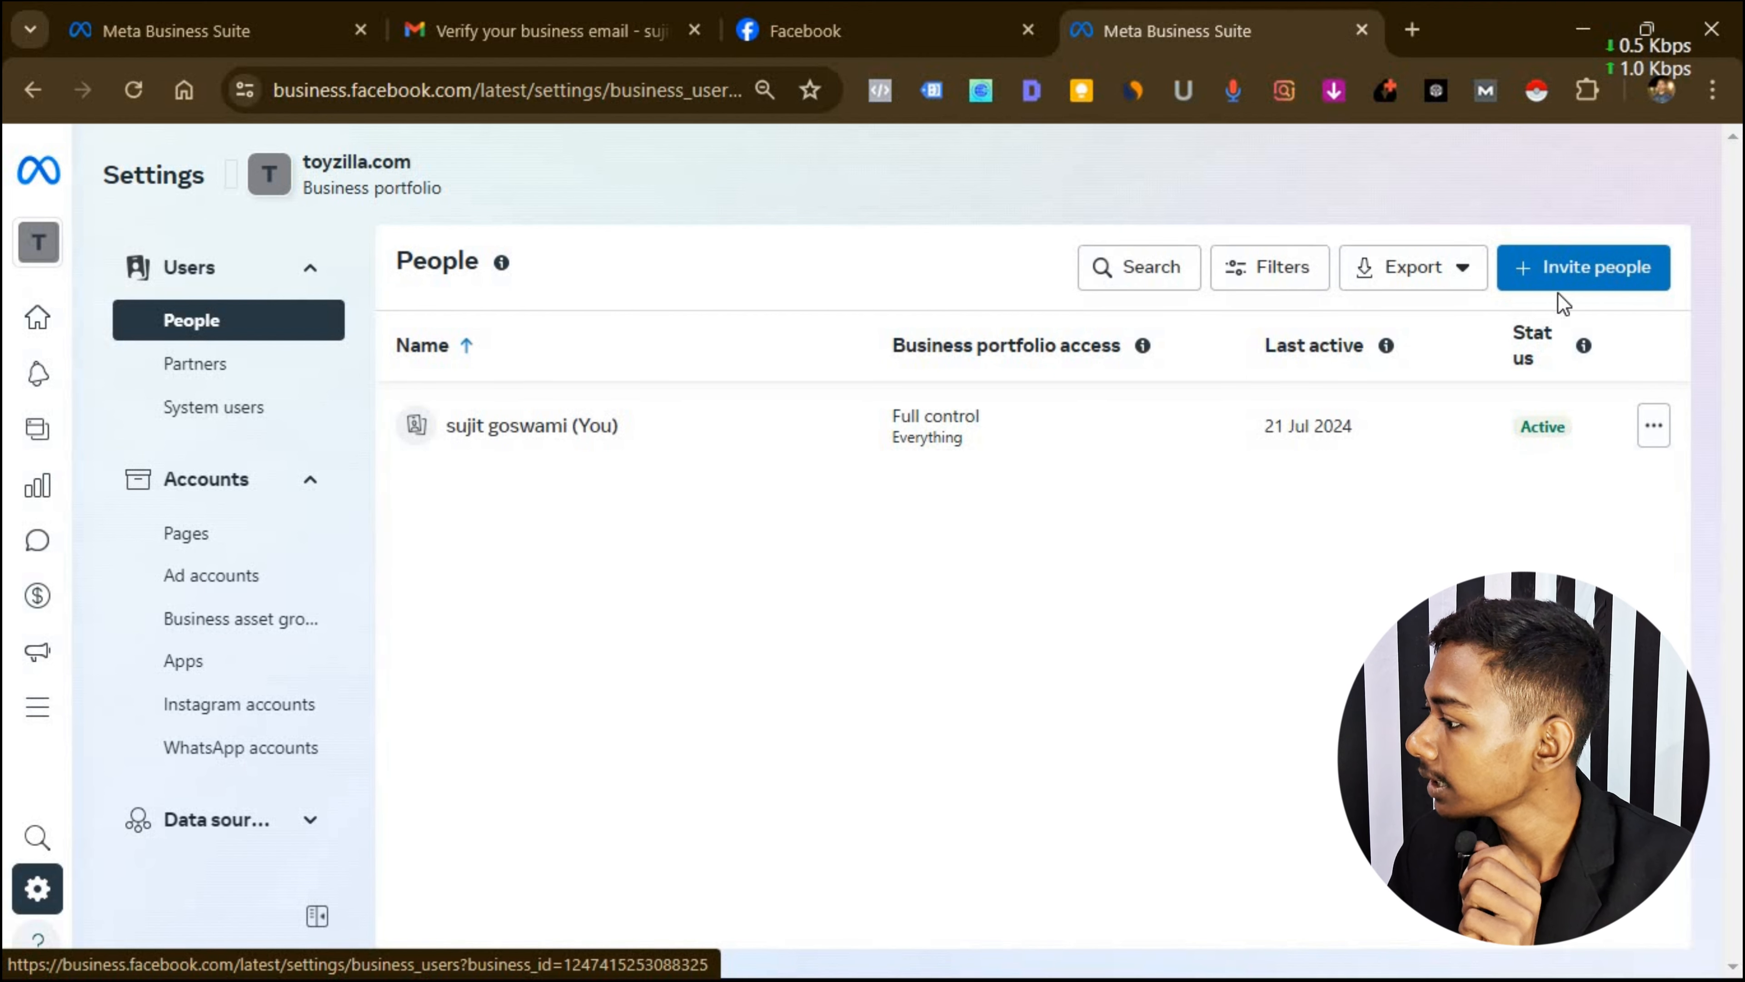
{"action": "left_click", "coordinate": [1570, 271]}
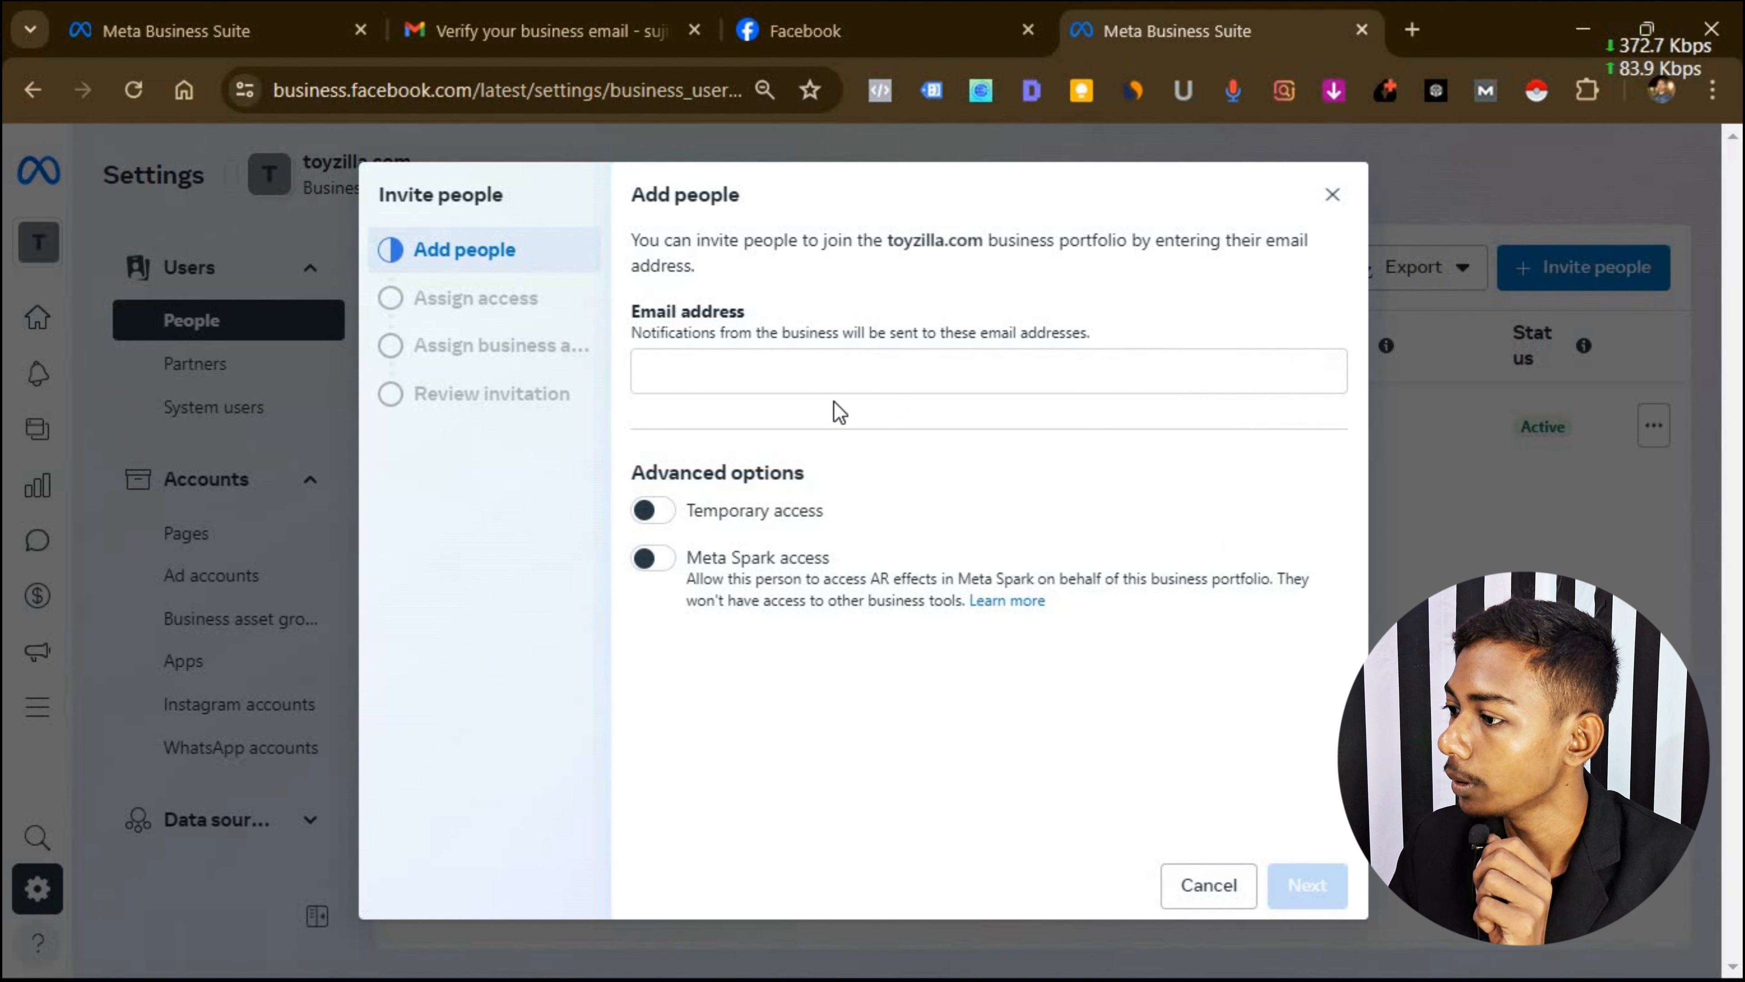
{"action": "left_click", "coordinate": [728, 362]}
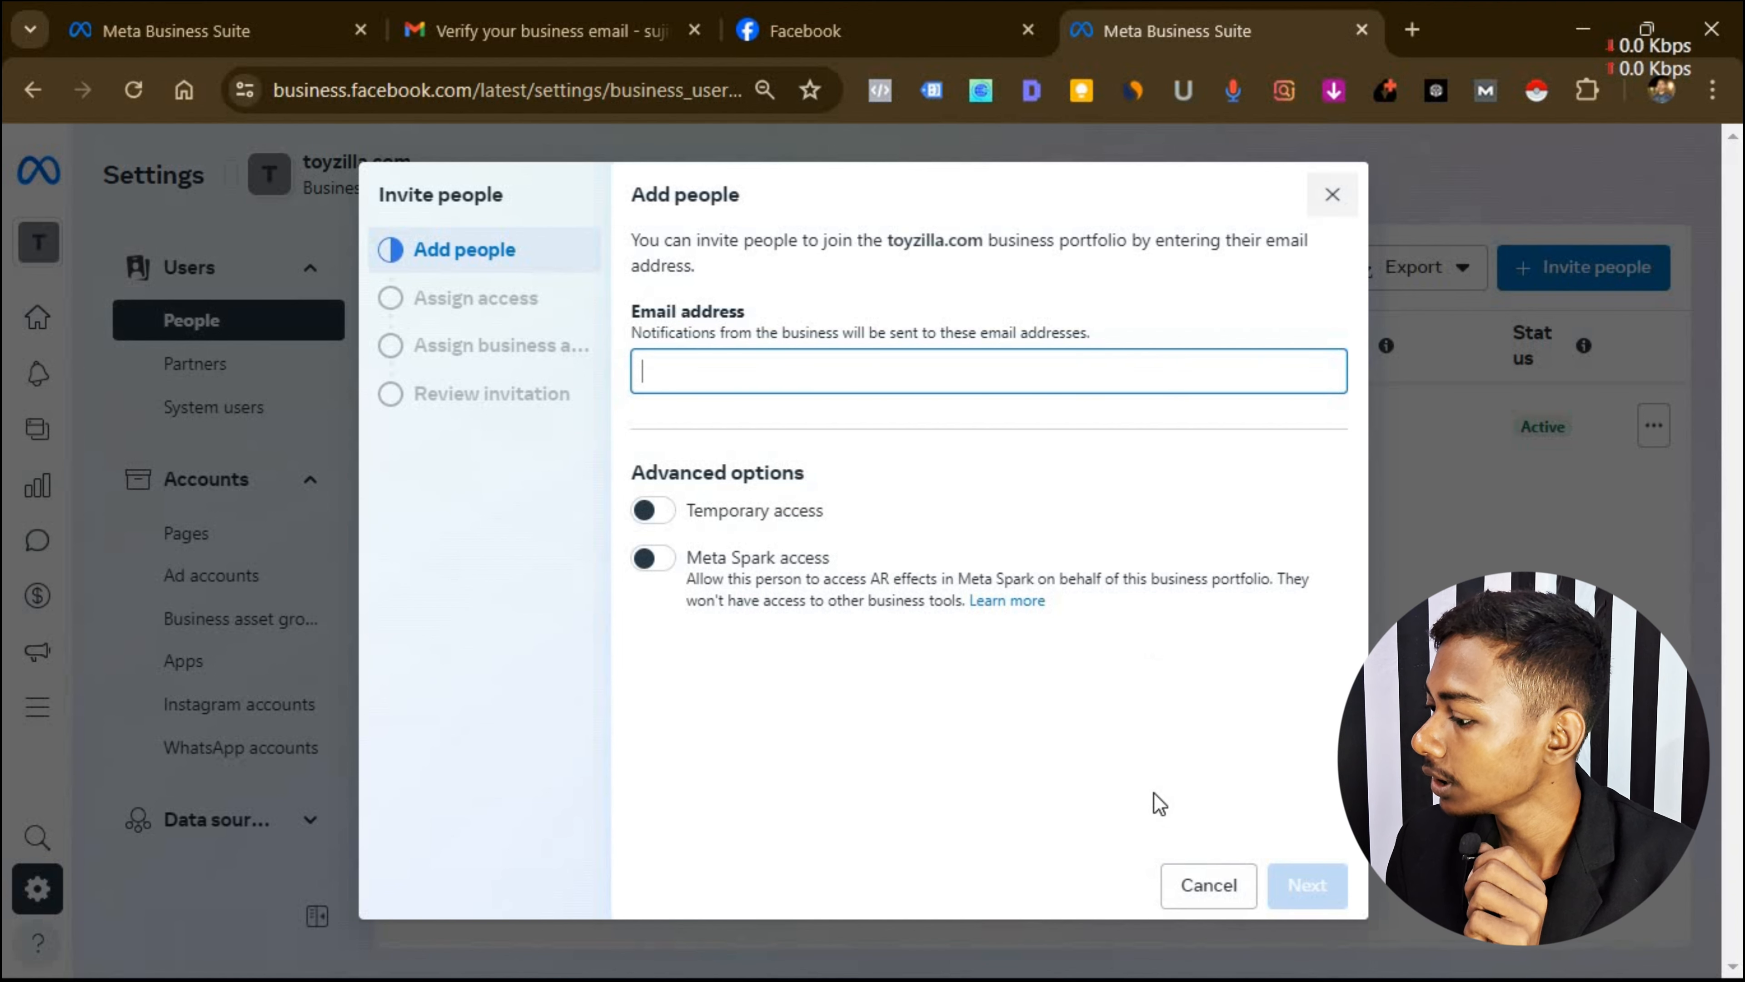
{"action": "left_click", "coordinate": [1199, 906]}
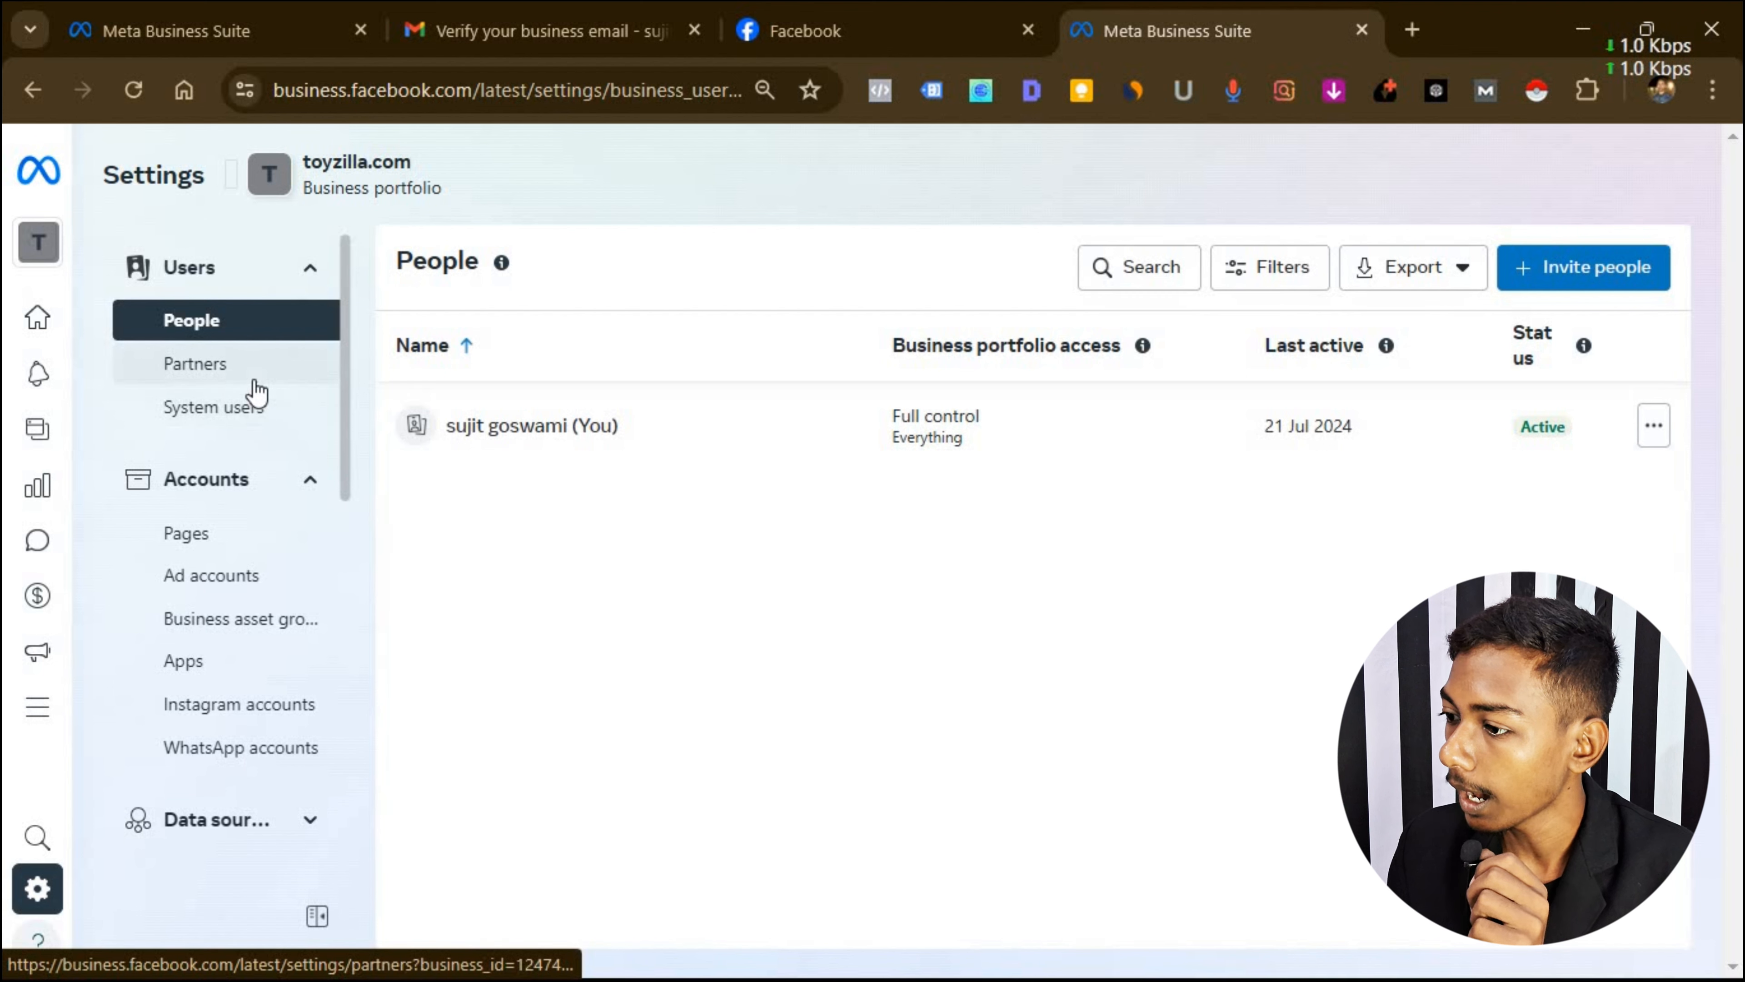
Browse Partners and Pages, open and dismiss the new Facebook Page form, then view Ad accounts.
{"action": "left_click", "coordinate": [264, 366]}
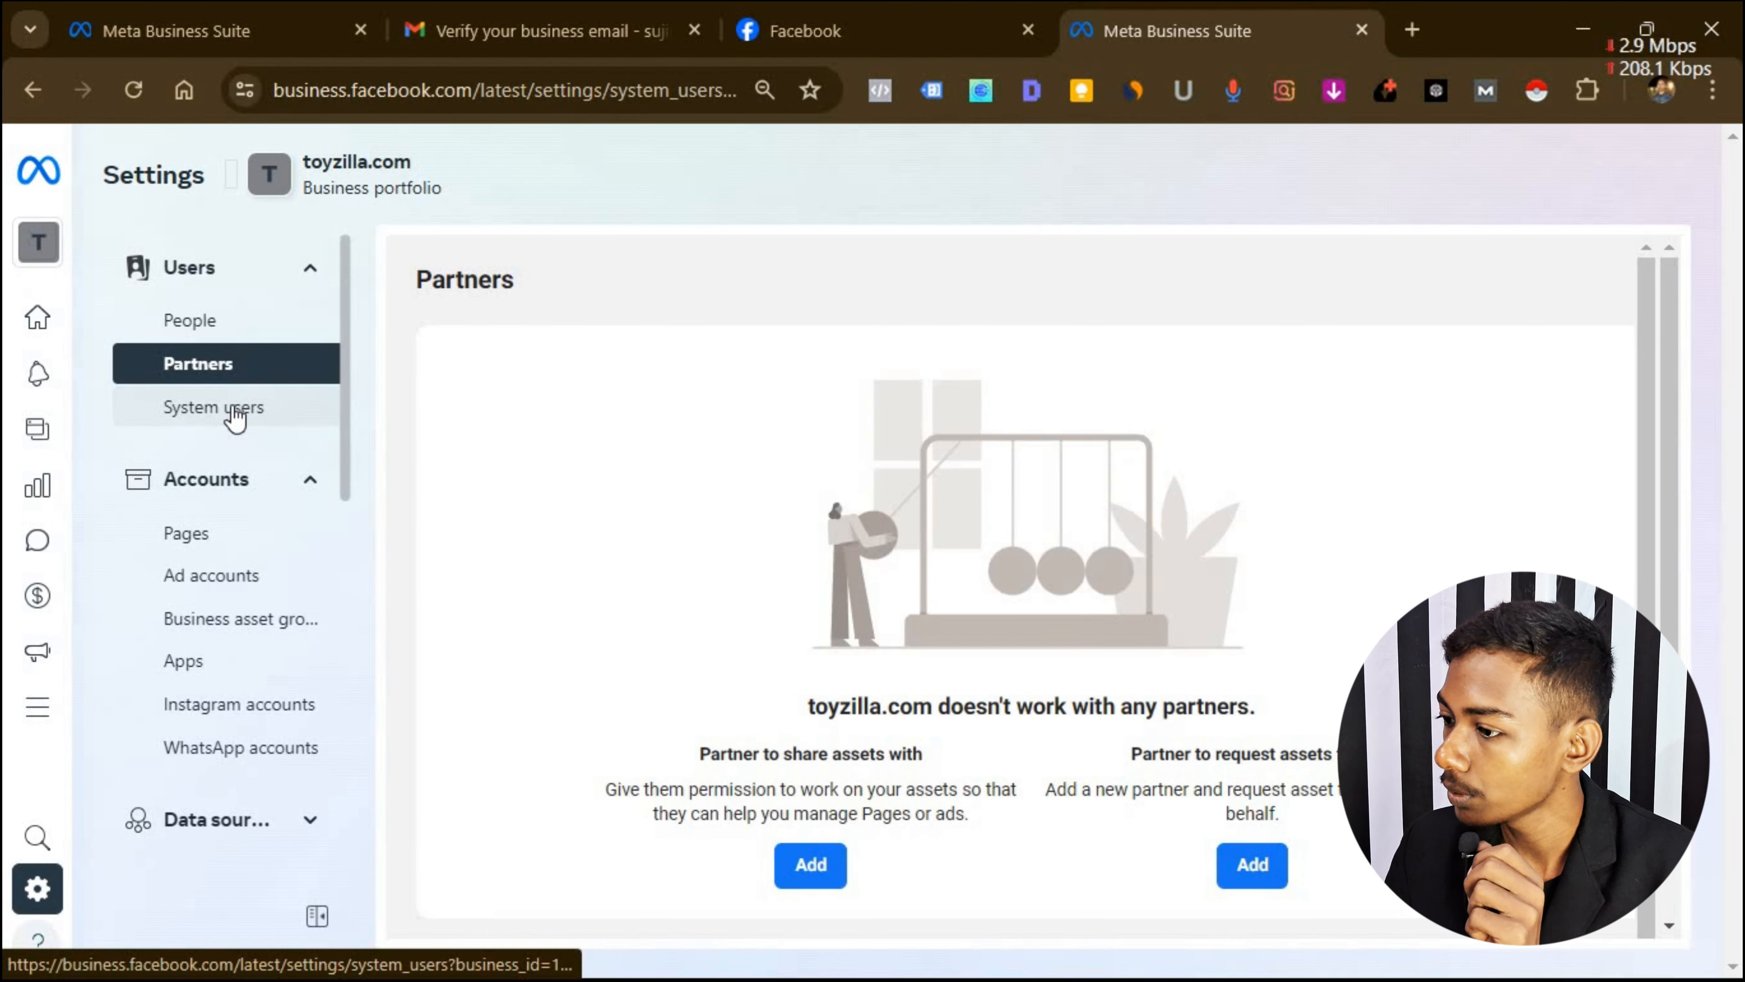
{"action": "left_click", "coordinate": [207, 534]}
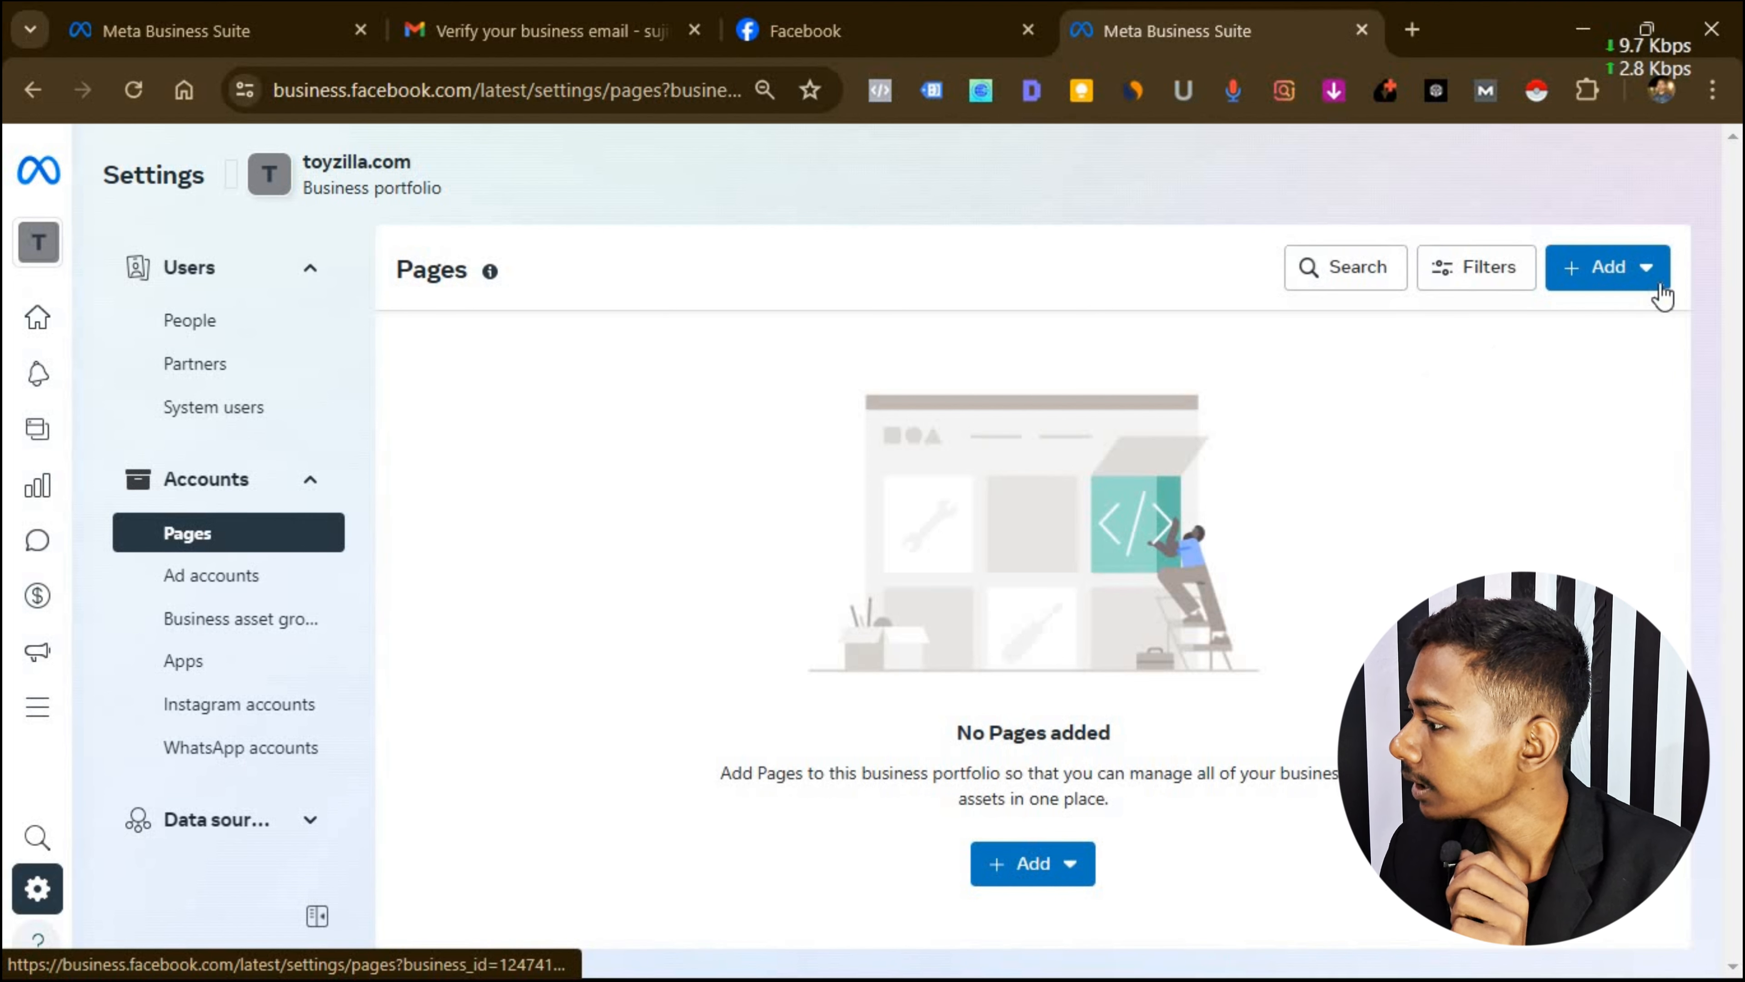
{"action": "left_click", "coordinate": [1646, 275]}
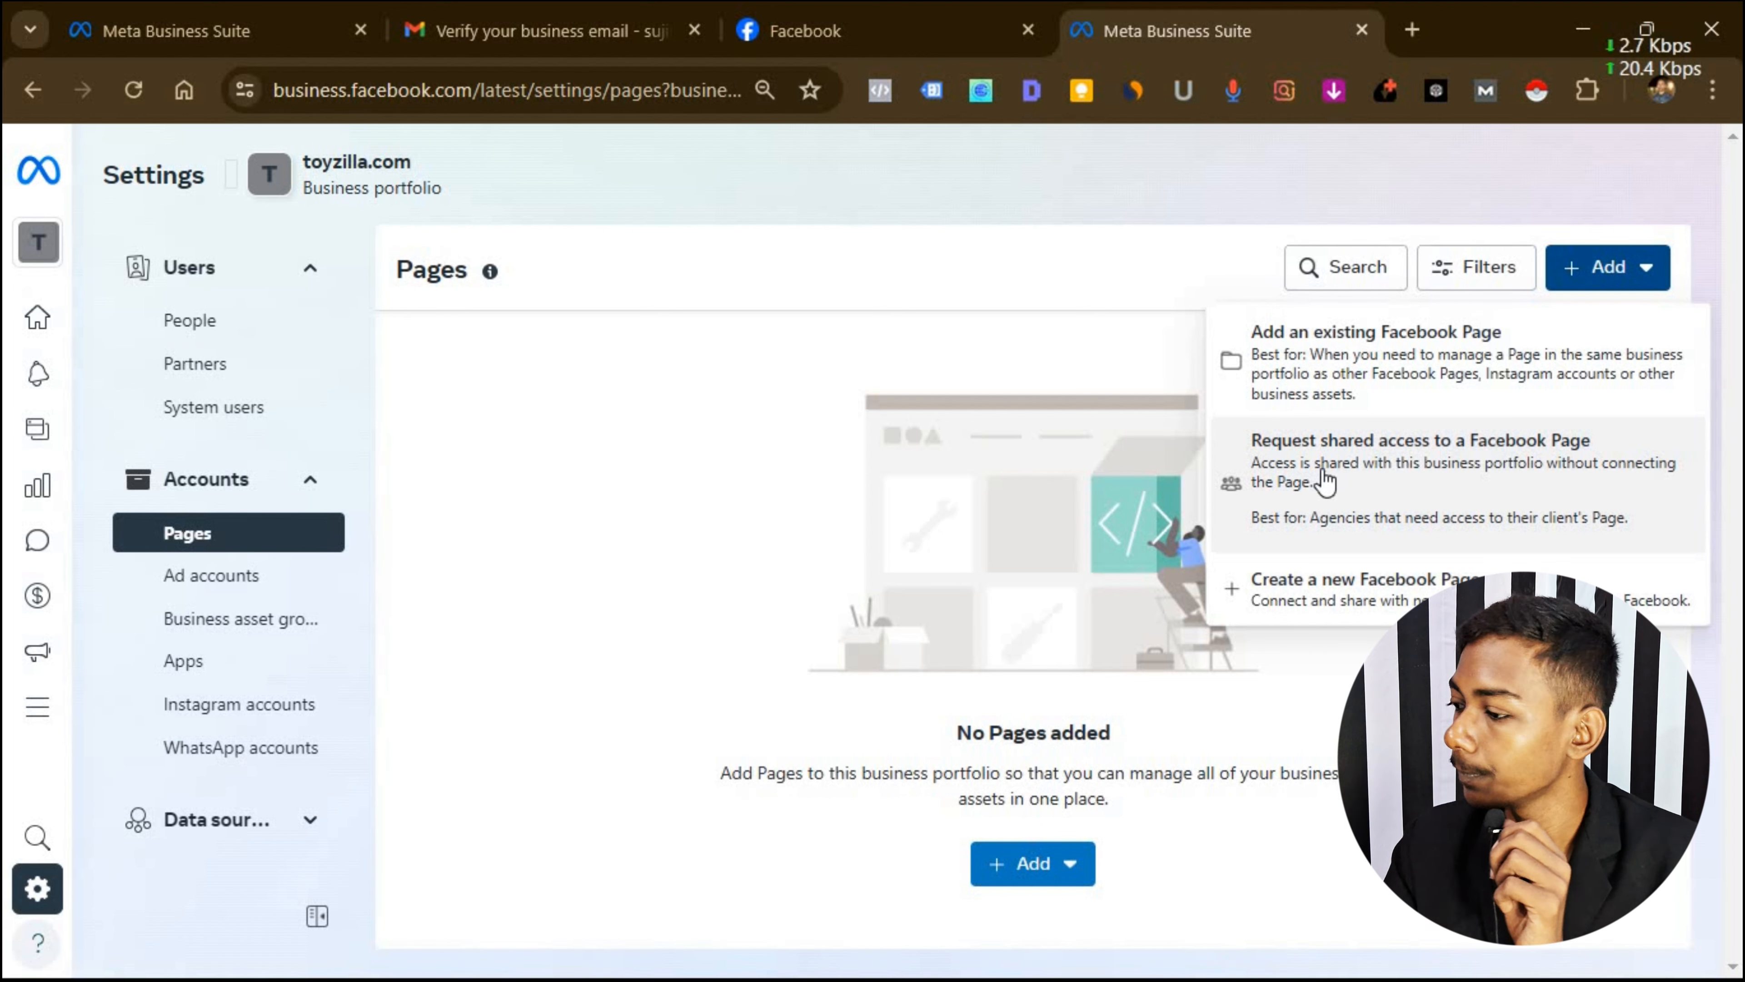
{"action": "left_click", "coordinate": [1322, 612]}
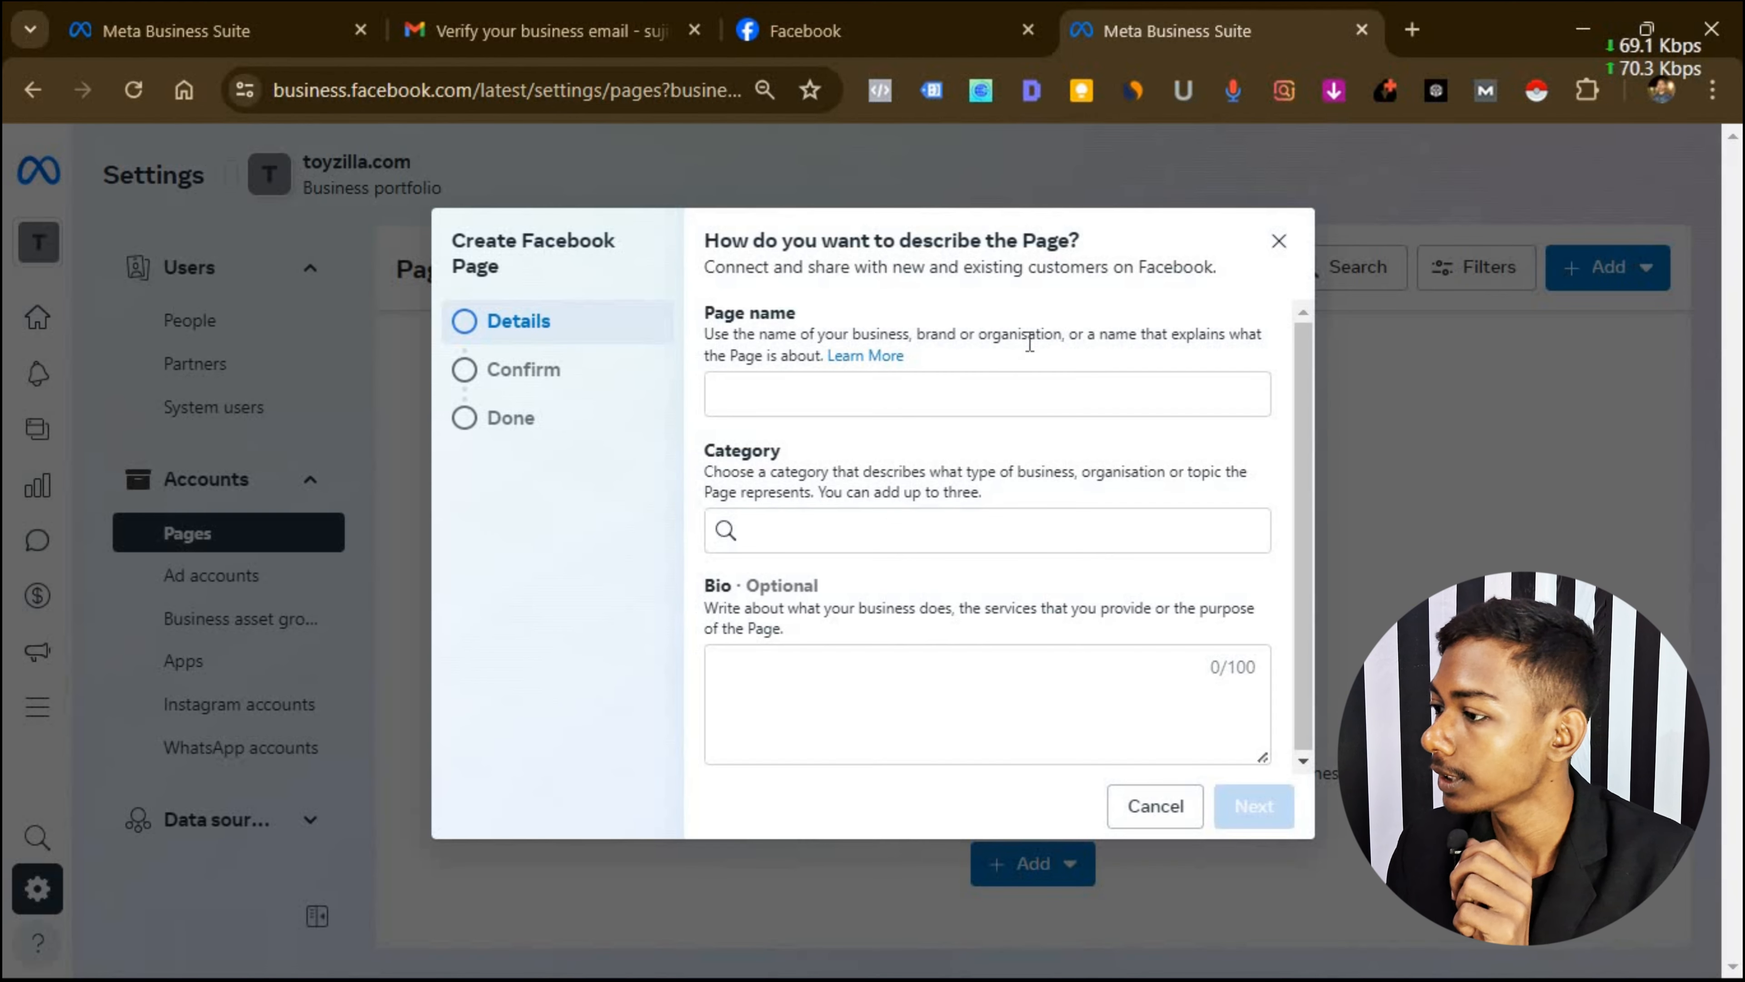
{"action": "left_click", "coordinate": [1279, 240]}
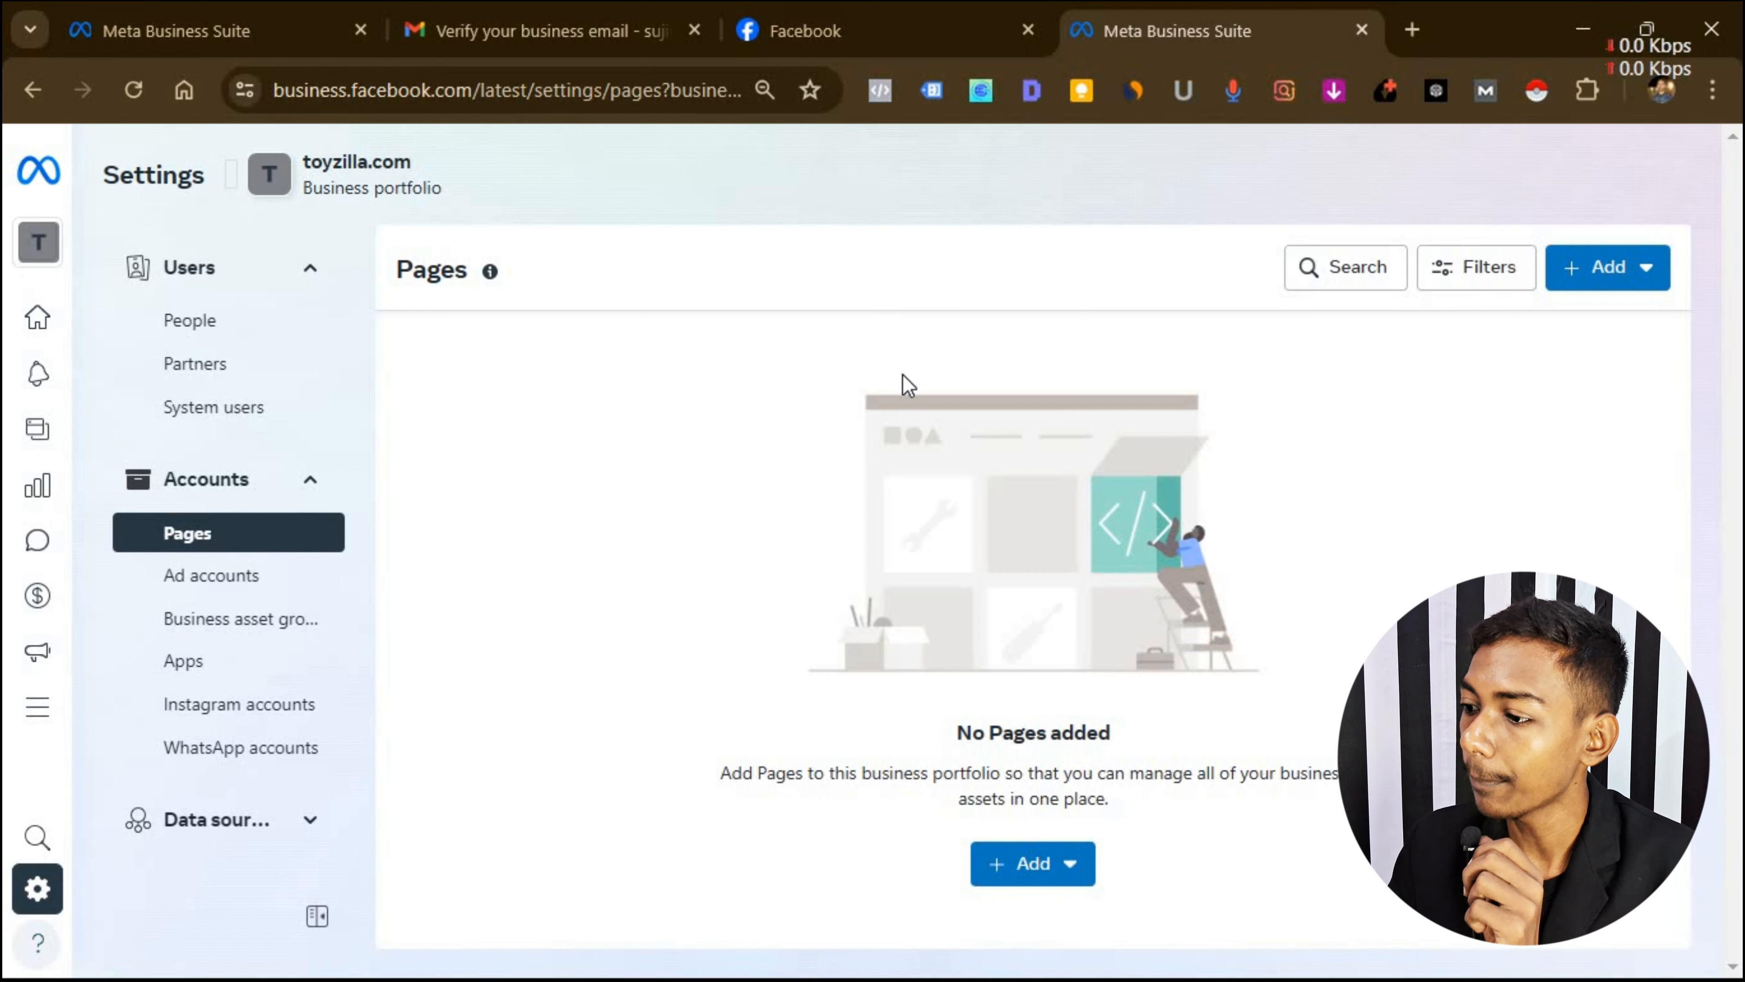
{"action": "left_click", "coordinate": [229, 592]}
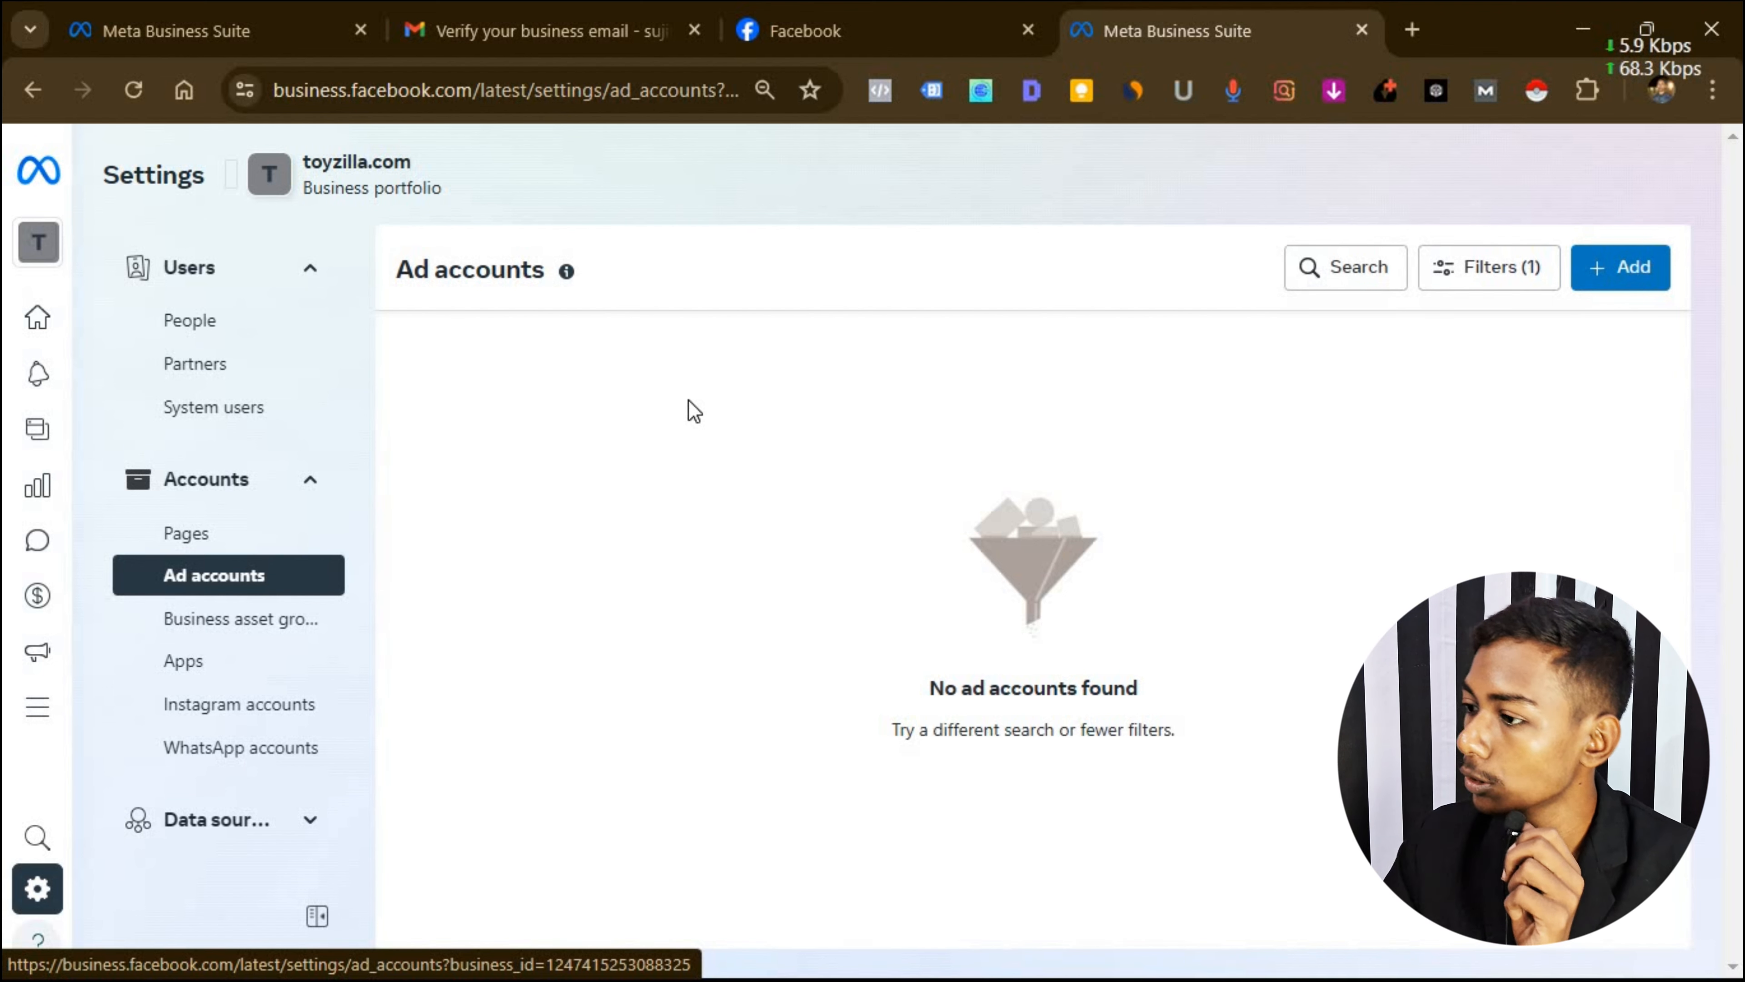
Start a new ad account named 'toyzilla ad a/c'.
{"action": "left_click", "coordinate": [1627, 276]}
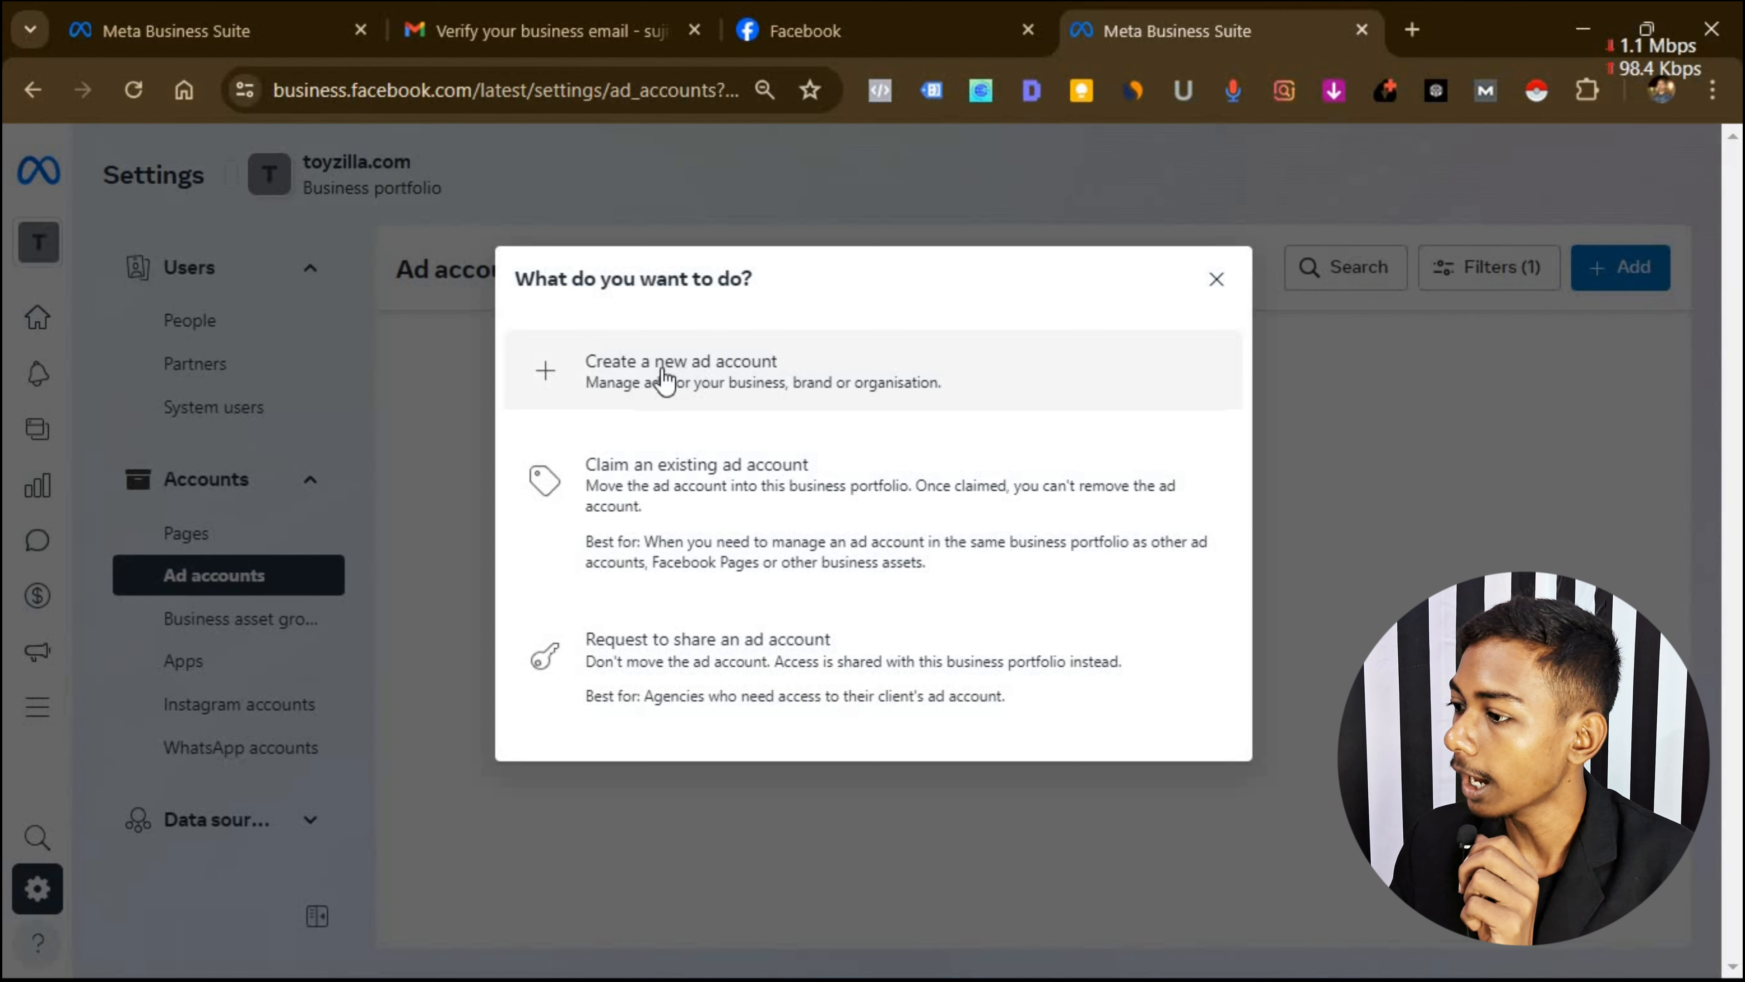
{"action": "left_click", "coordinate": [740, 370]}
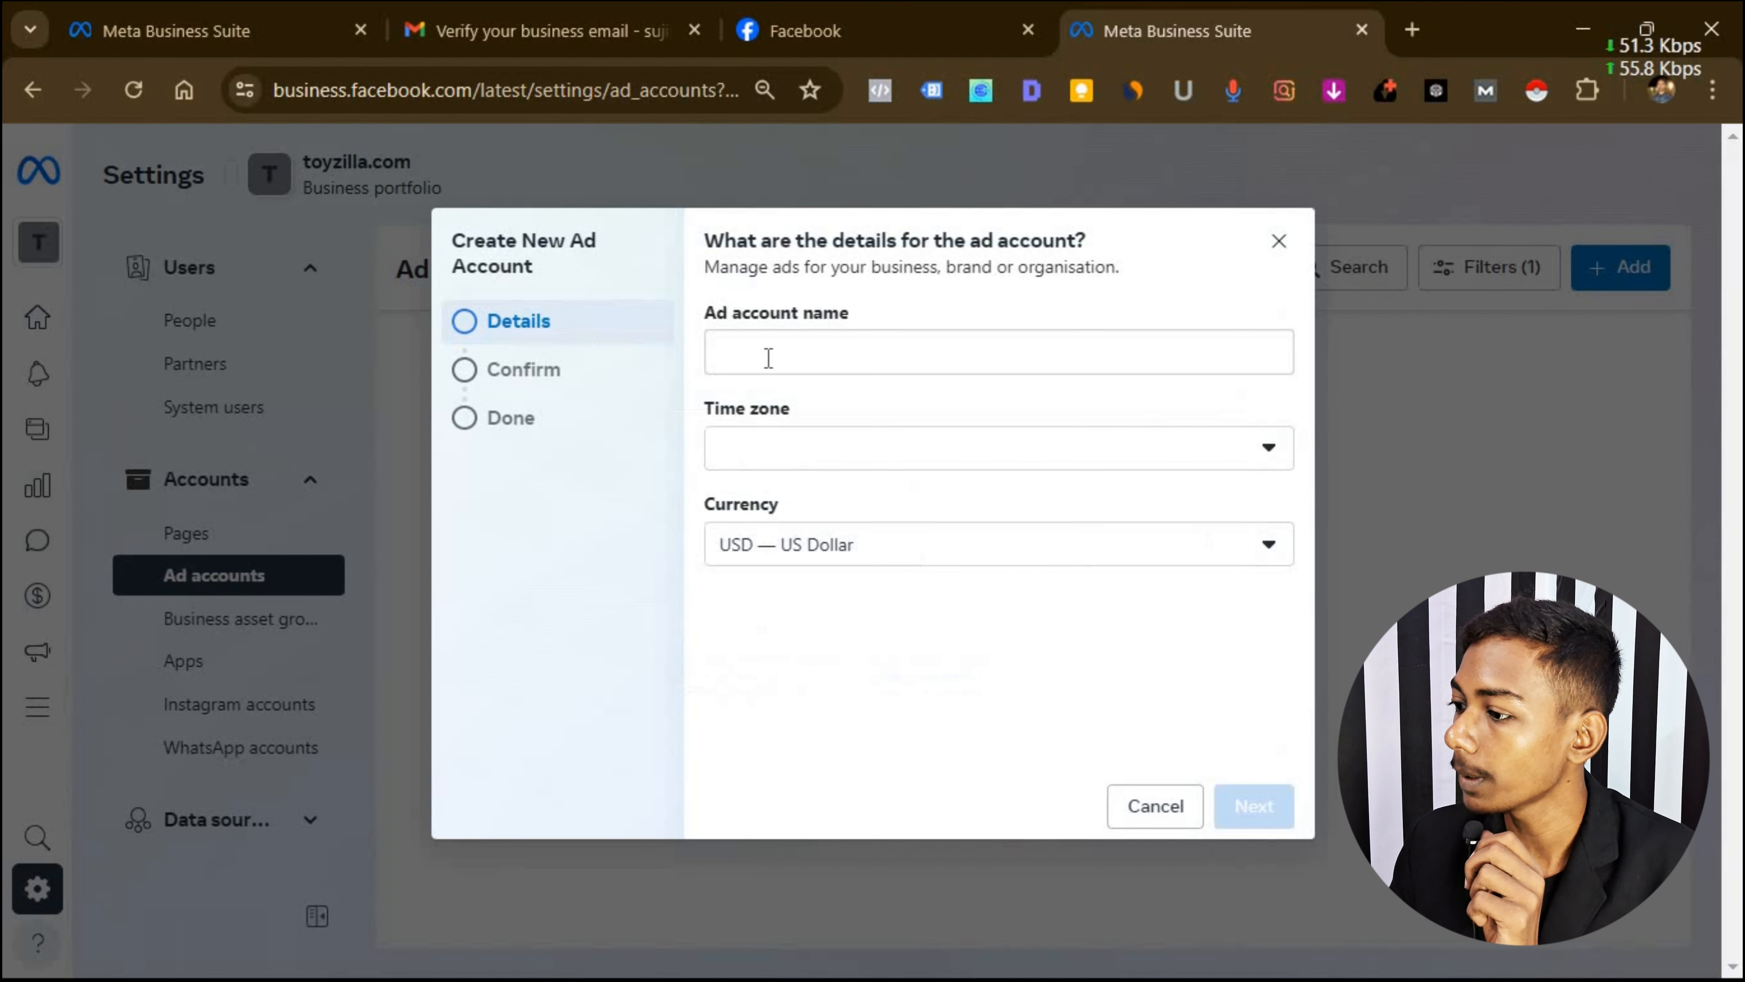
{"action": "left_click", "coordinate": [768, 358]}
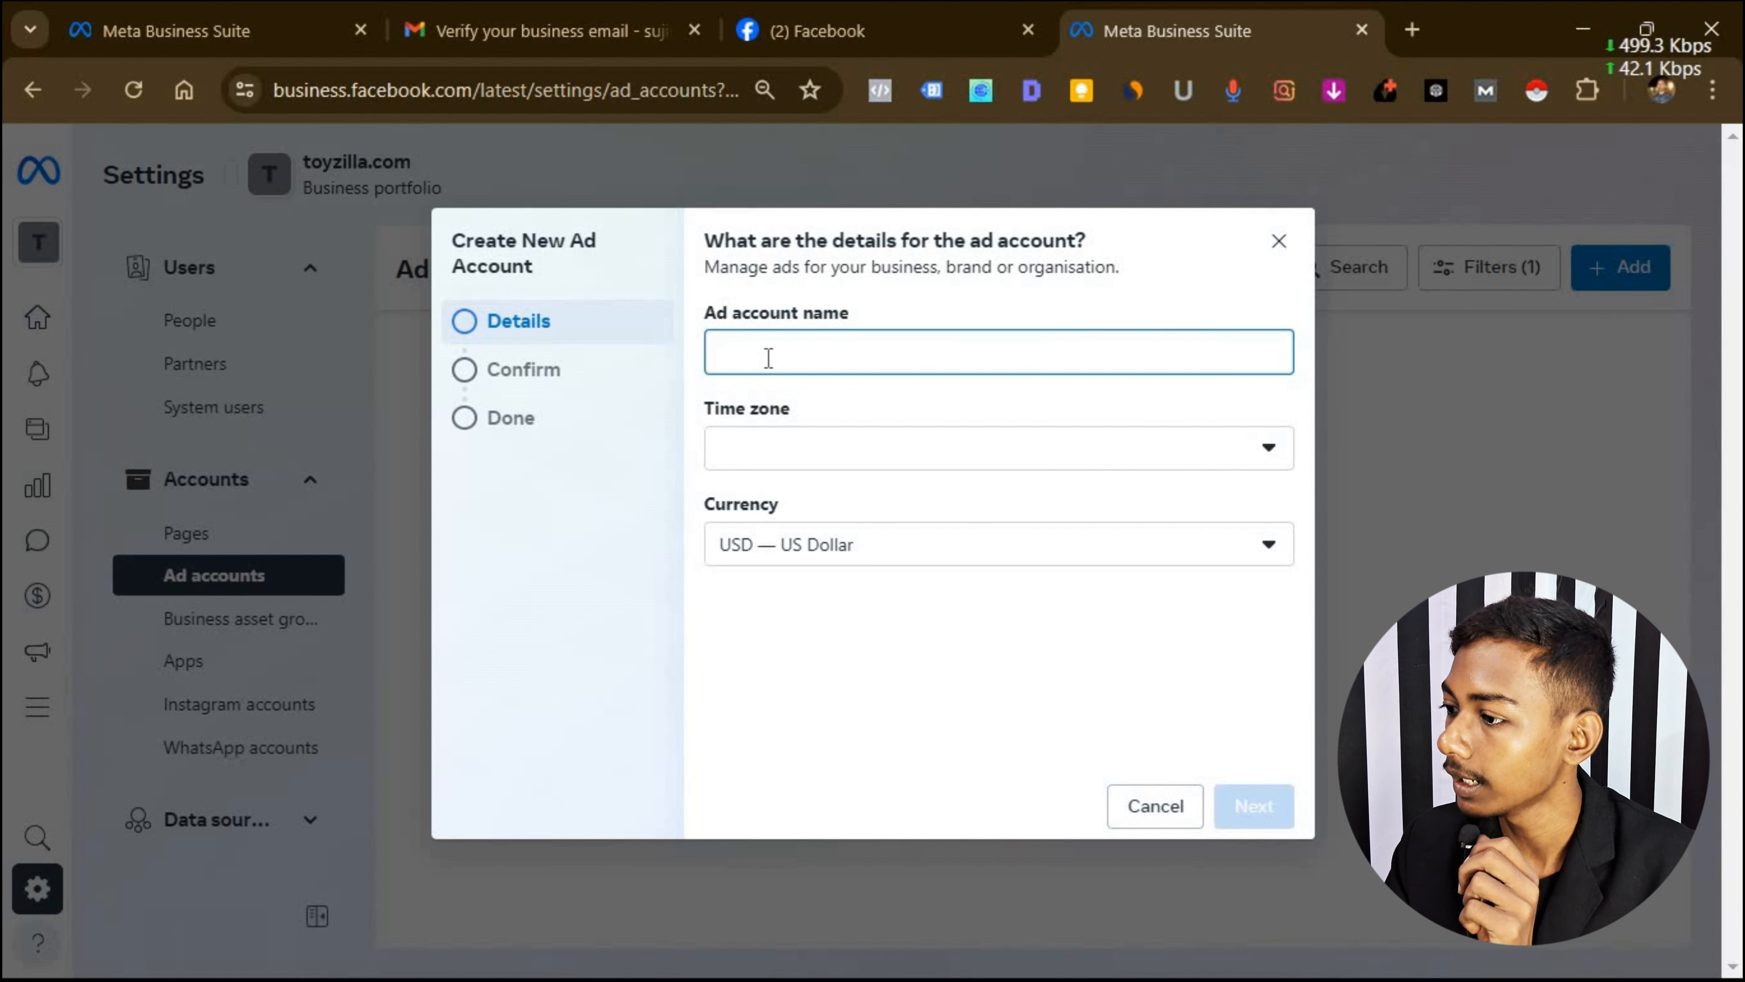
{"action": "type", "text": "to"}
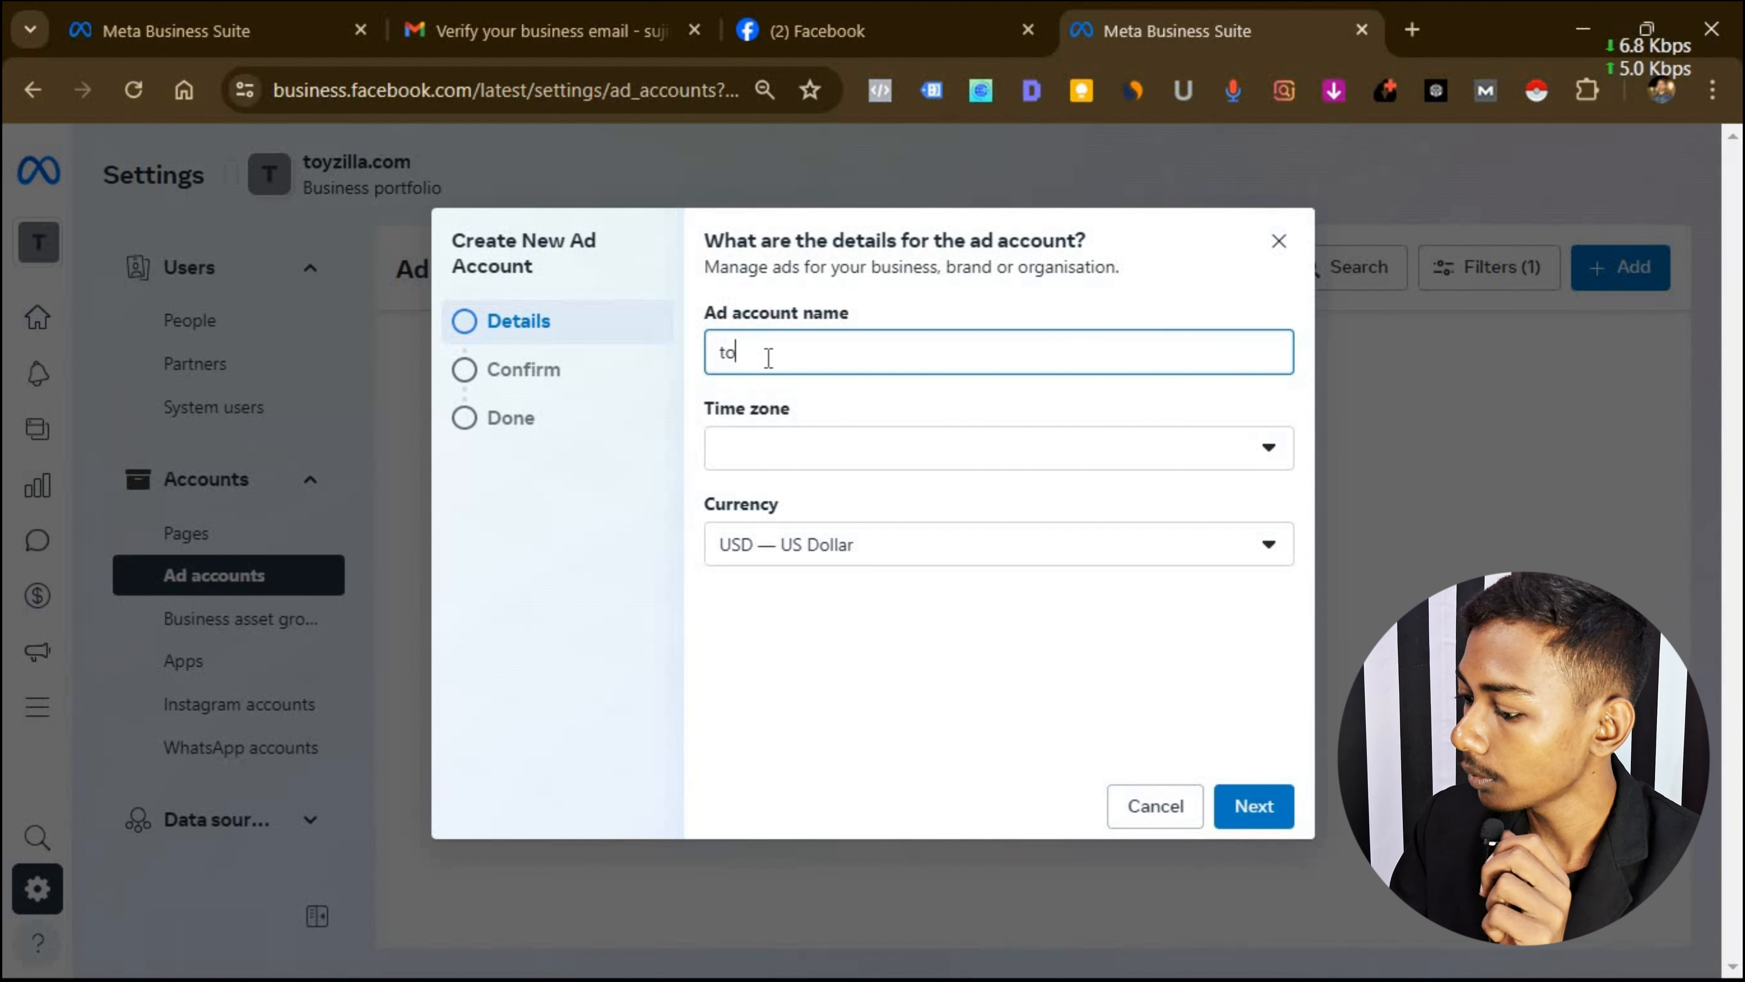
{"action": "type", "text": "yzilla ad"}
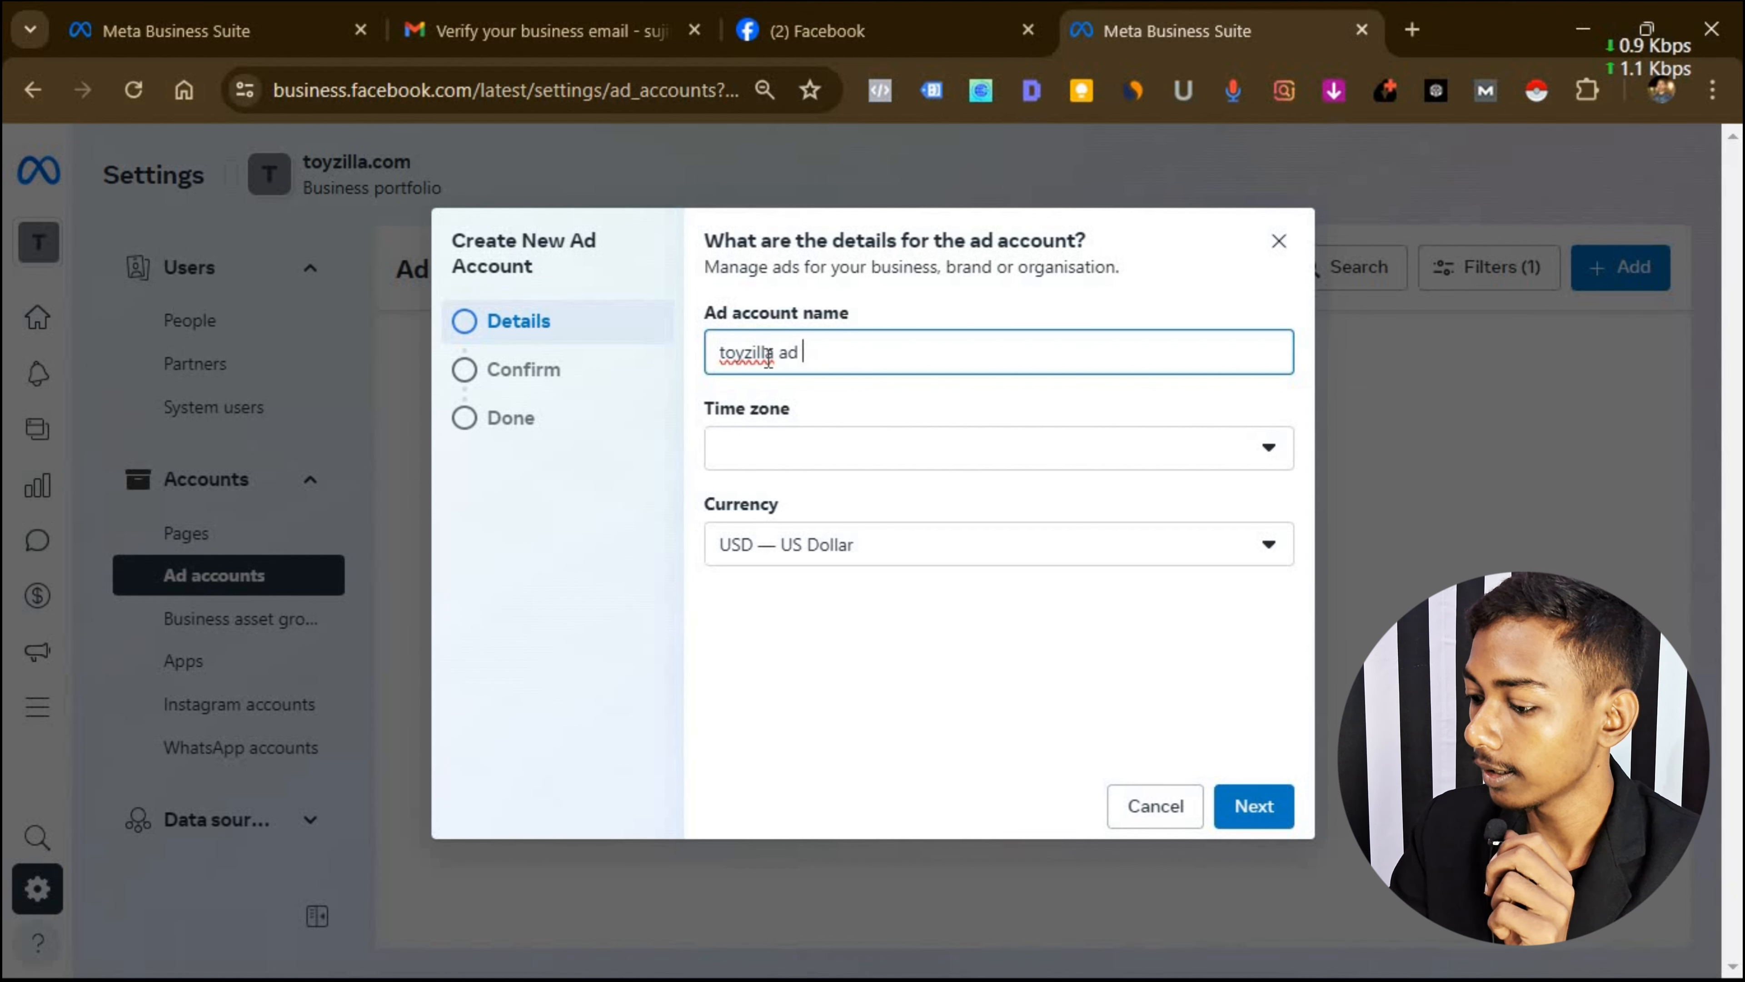
{"action": "type", "text": " a/c"}
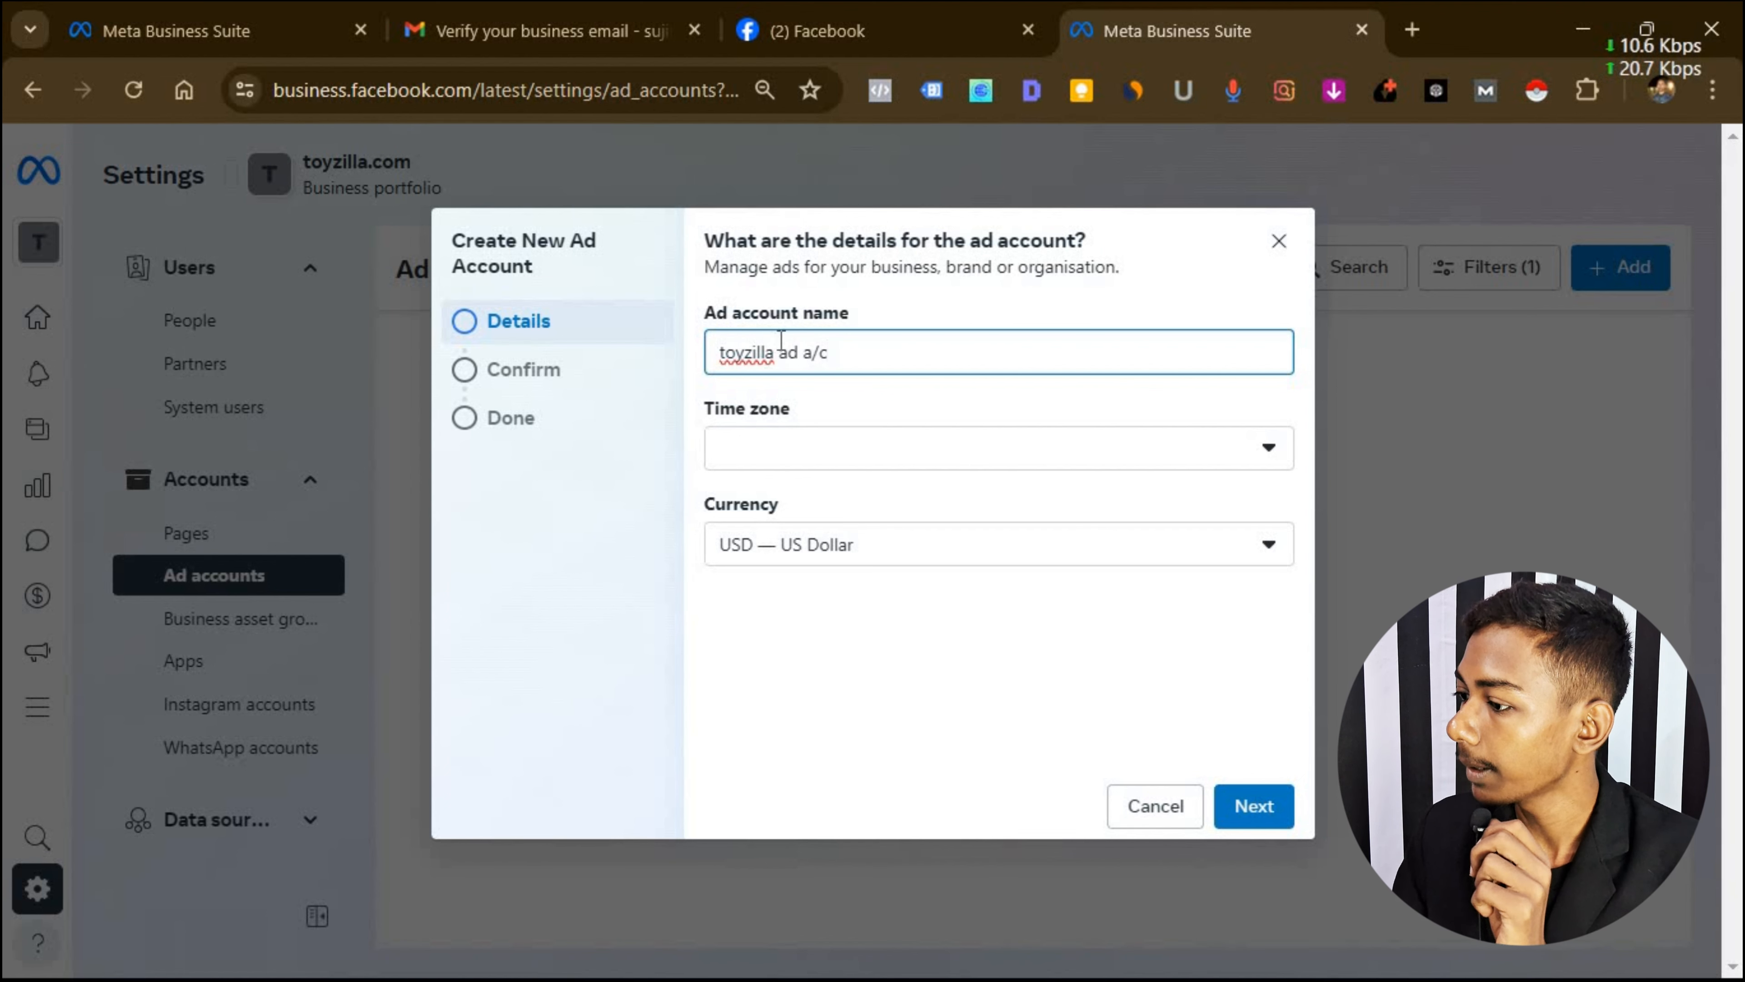
Set the ad account time zone to (GMT+05:30) Asia/Calcutta.
{"action": "left_click", "coordinate": [1159, 461]}
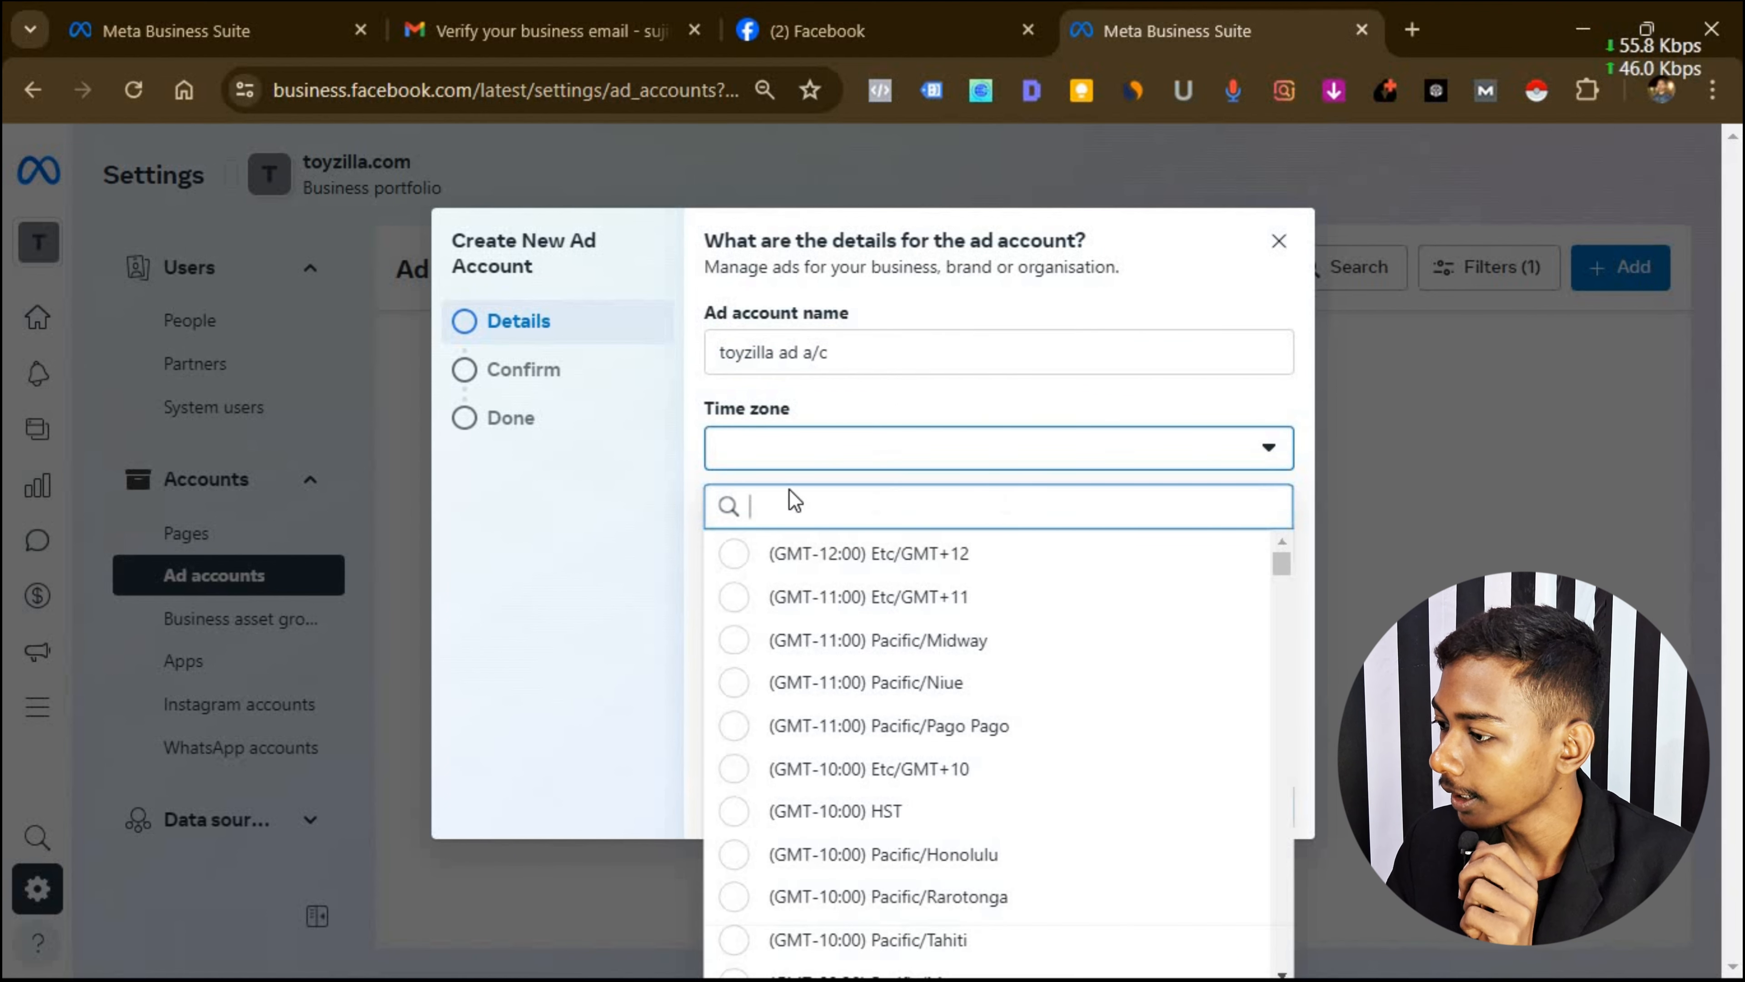
{"action": "scroll", "coordinate": [976, 687], "scroll_direction": "down", "scroll_amount": 15}
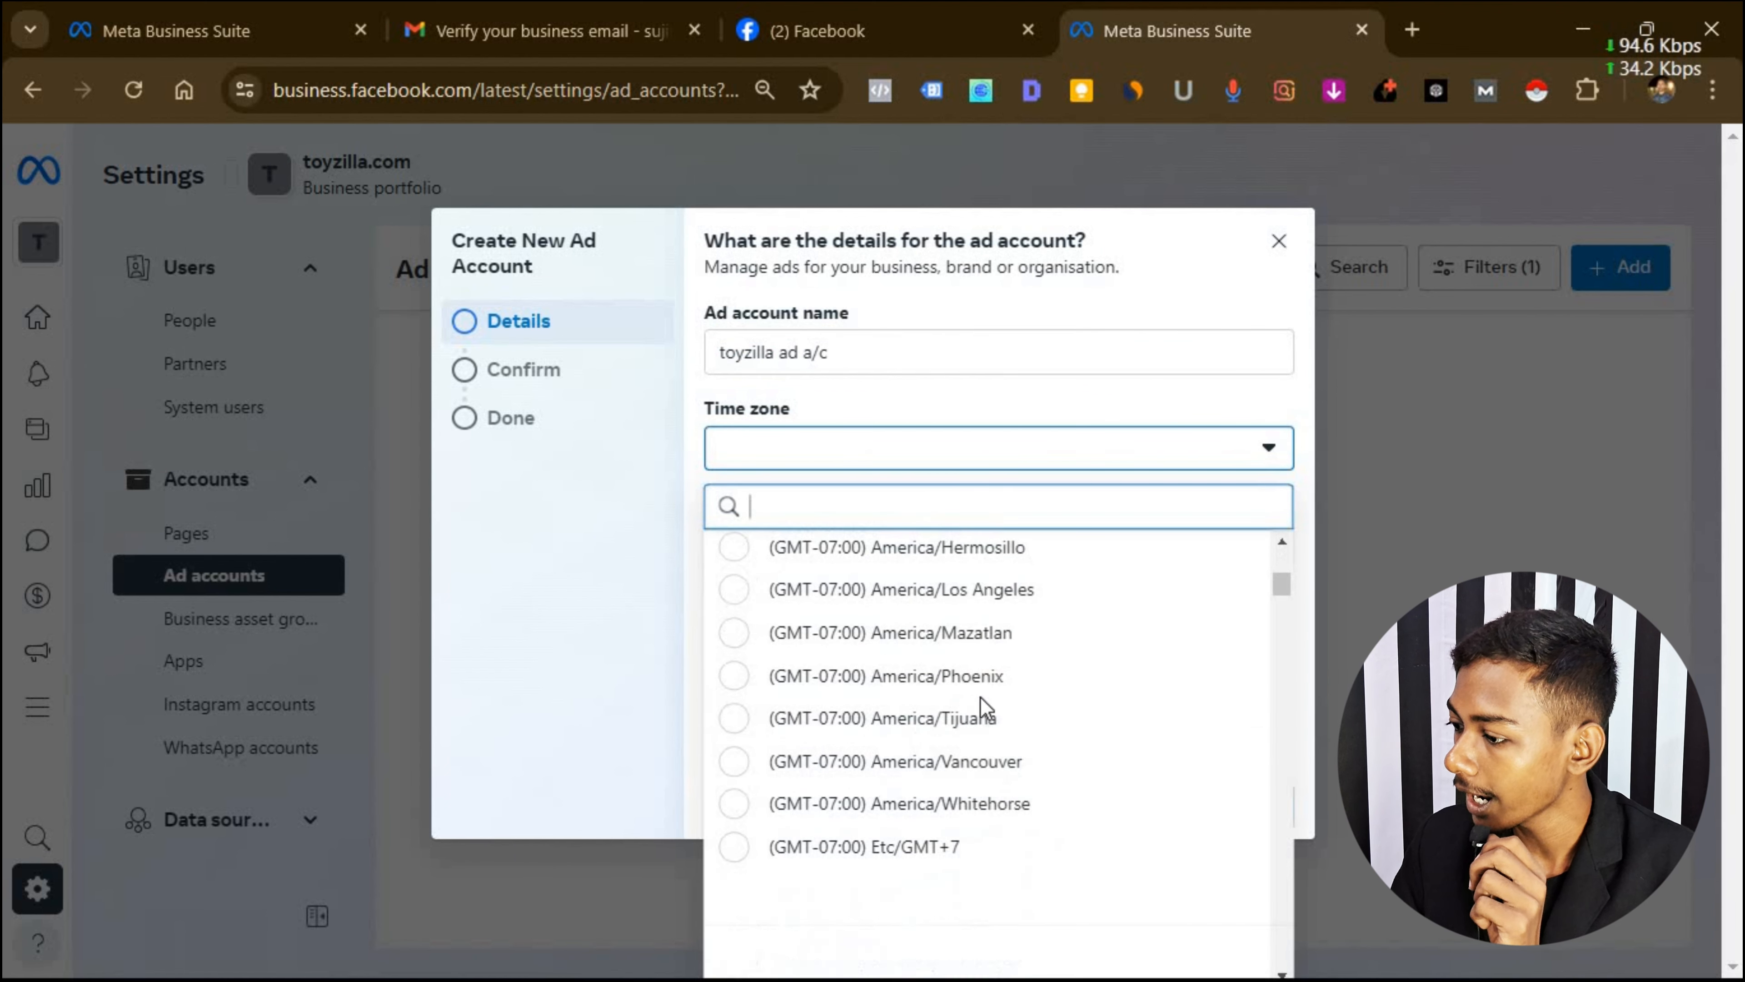
{"action": "scroll", "coordinate": [1122, 686], "scroll_direction": "down", "scroll_amount": 10}
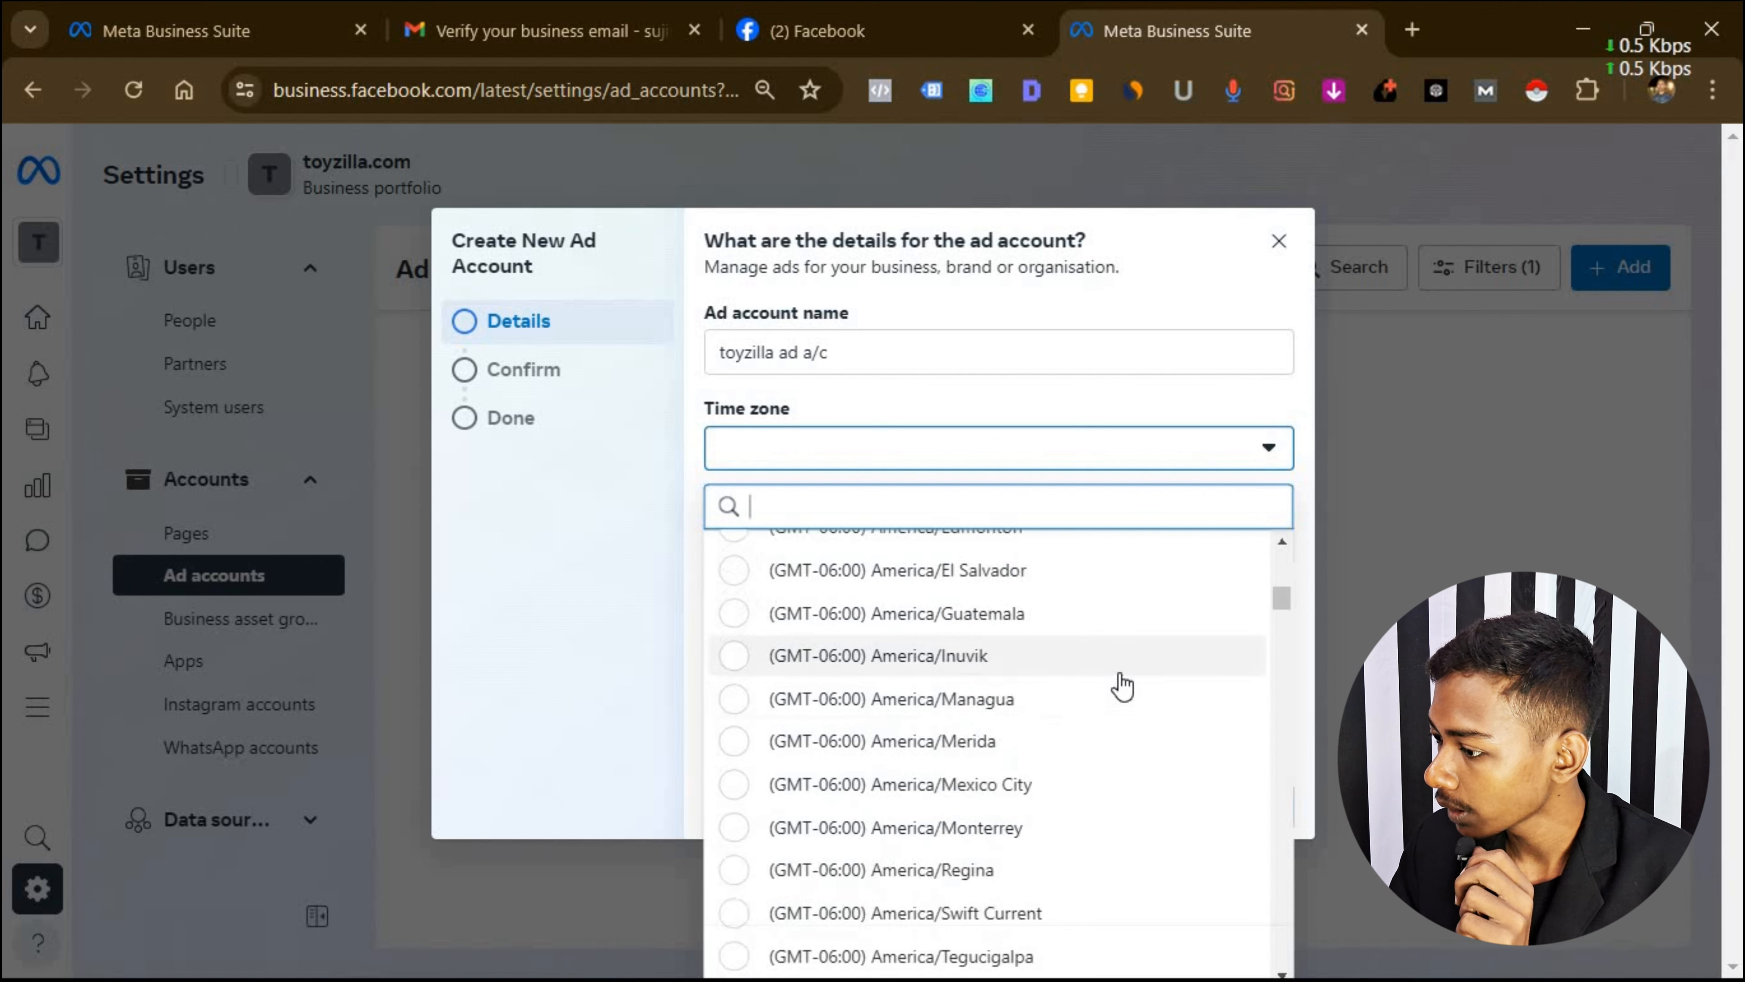
{"action": "scroll", "coordinate": [1121, 686], "scroll_direction": "down", "scroll_amount": 15}
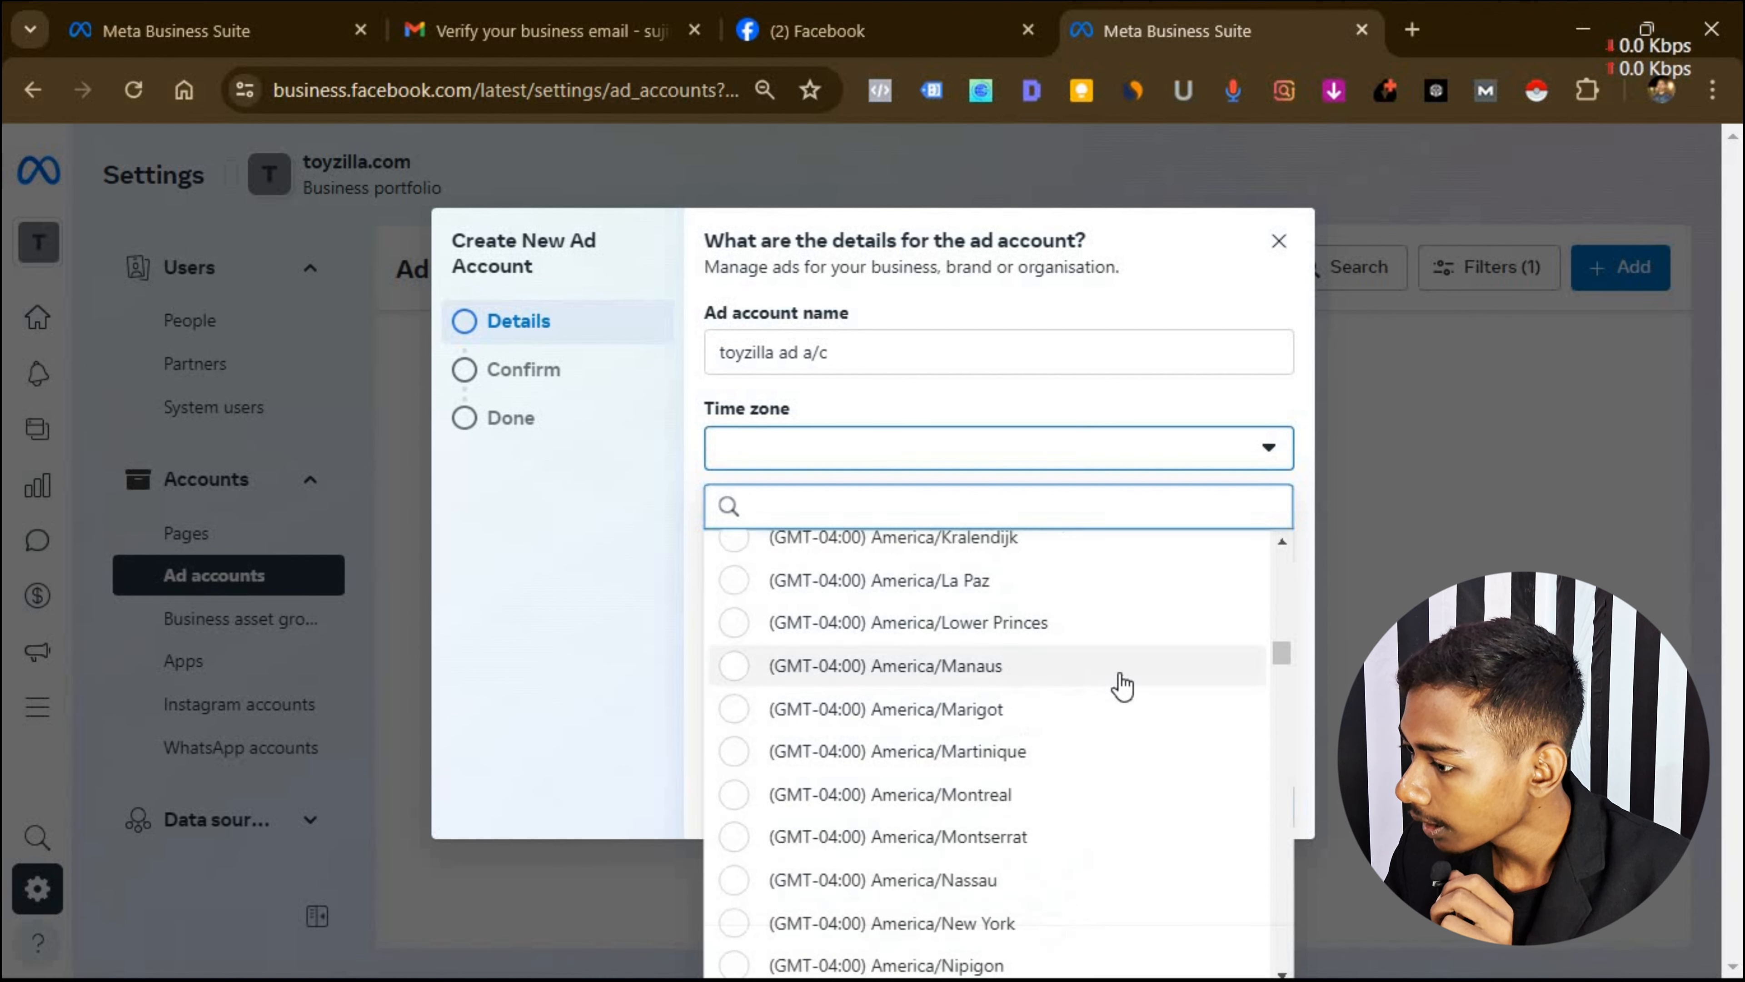
{"action": "scroll", "coordinate": [1122, 687], "scroll_direction": "down", "scroll_amount": 20}
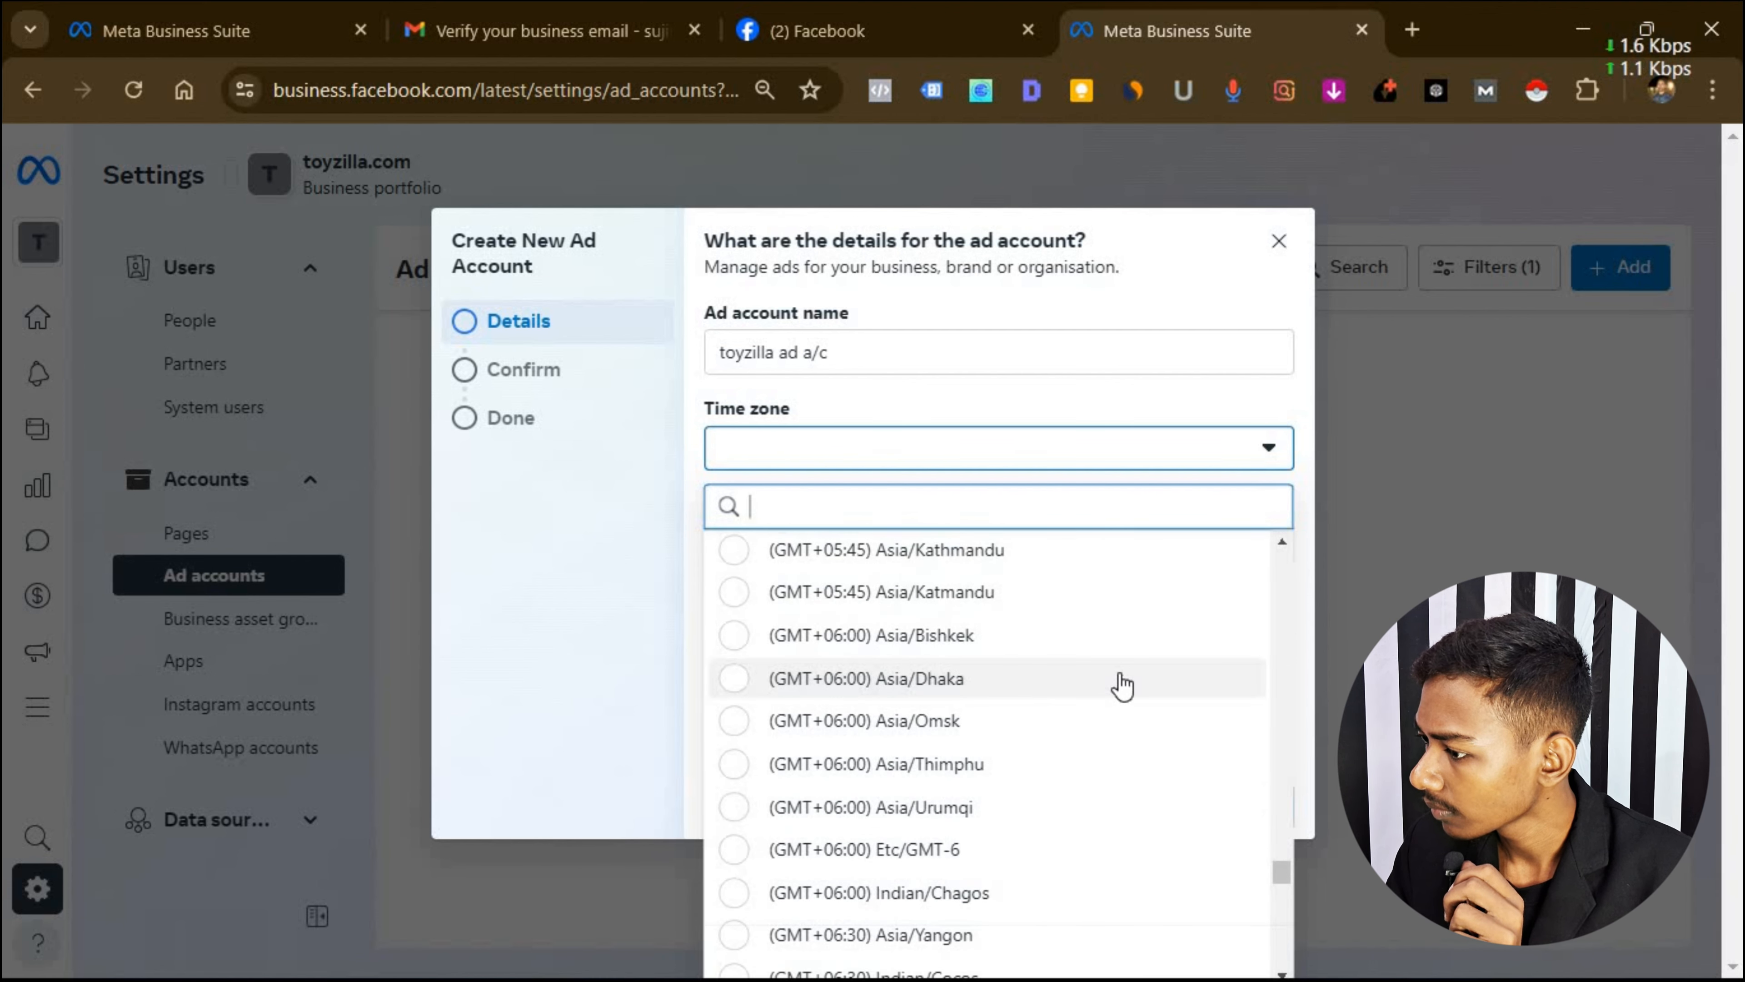
{"action": "scroll", "coordinate": [1122, 686], "scroll_direction": "up", "scroll_amount": 5}
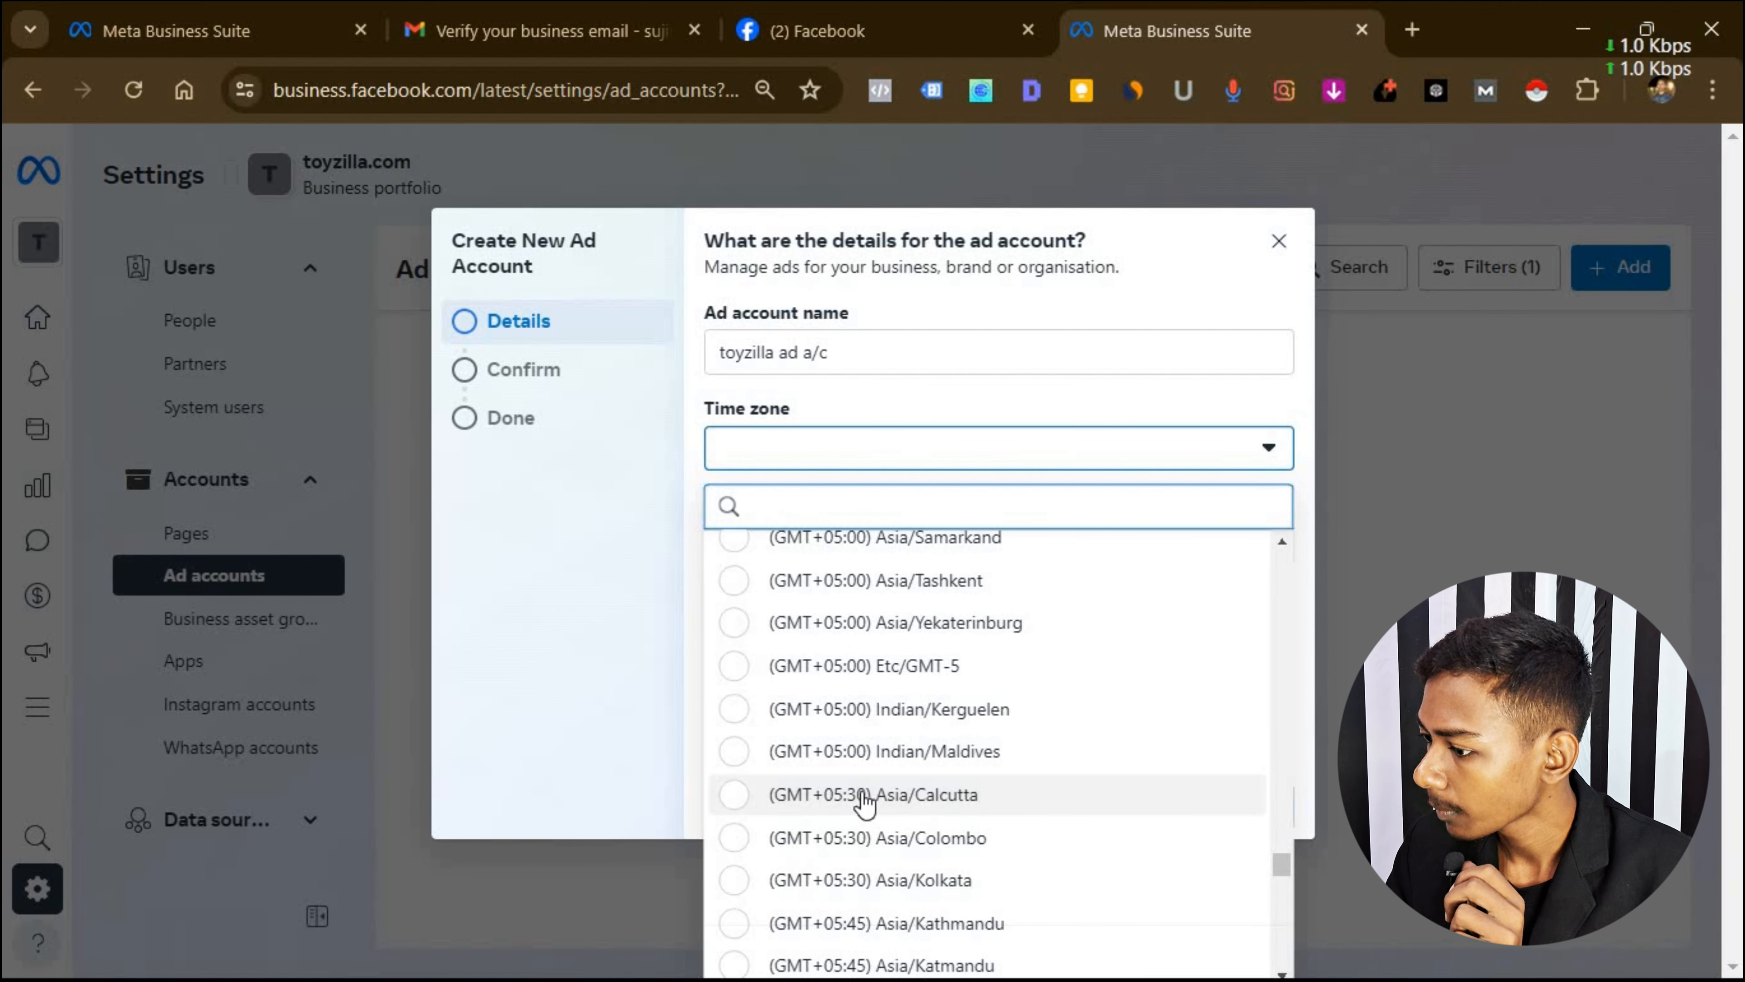
{"action": "left_click", "coordinate": [824, 798]}
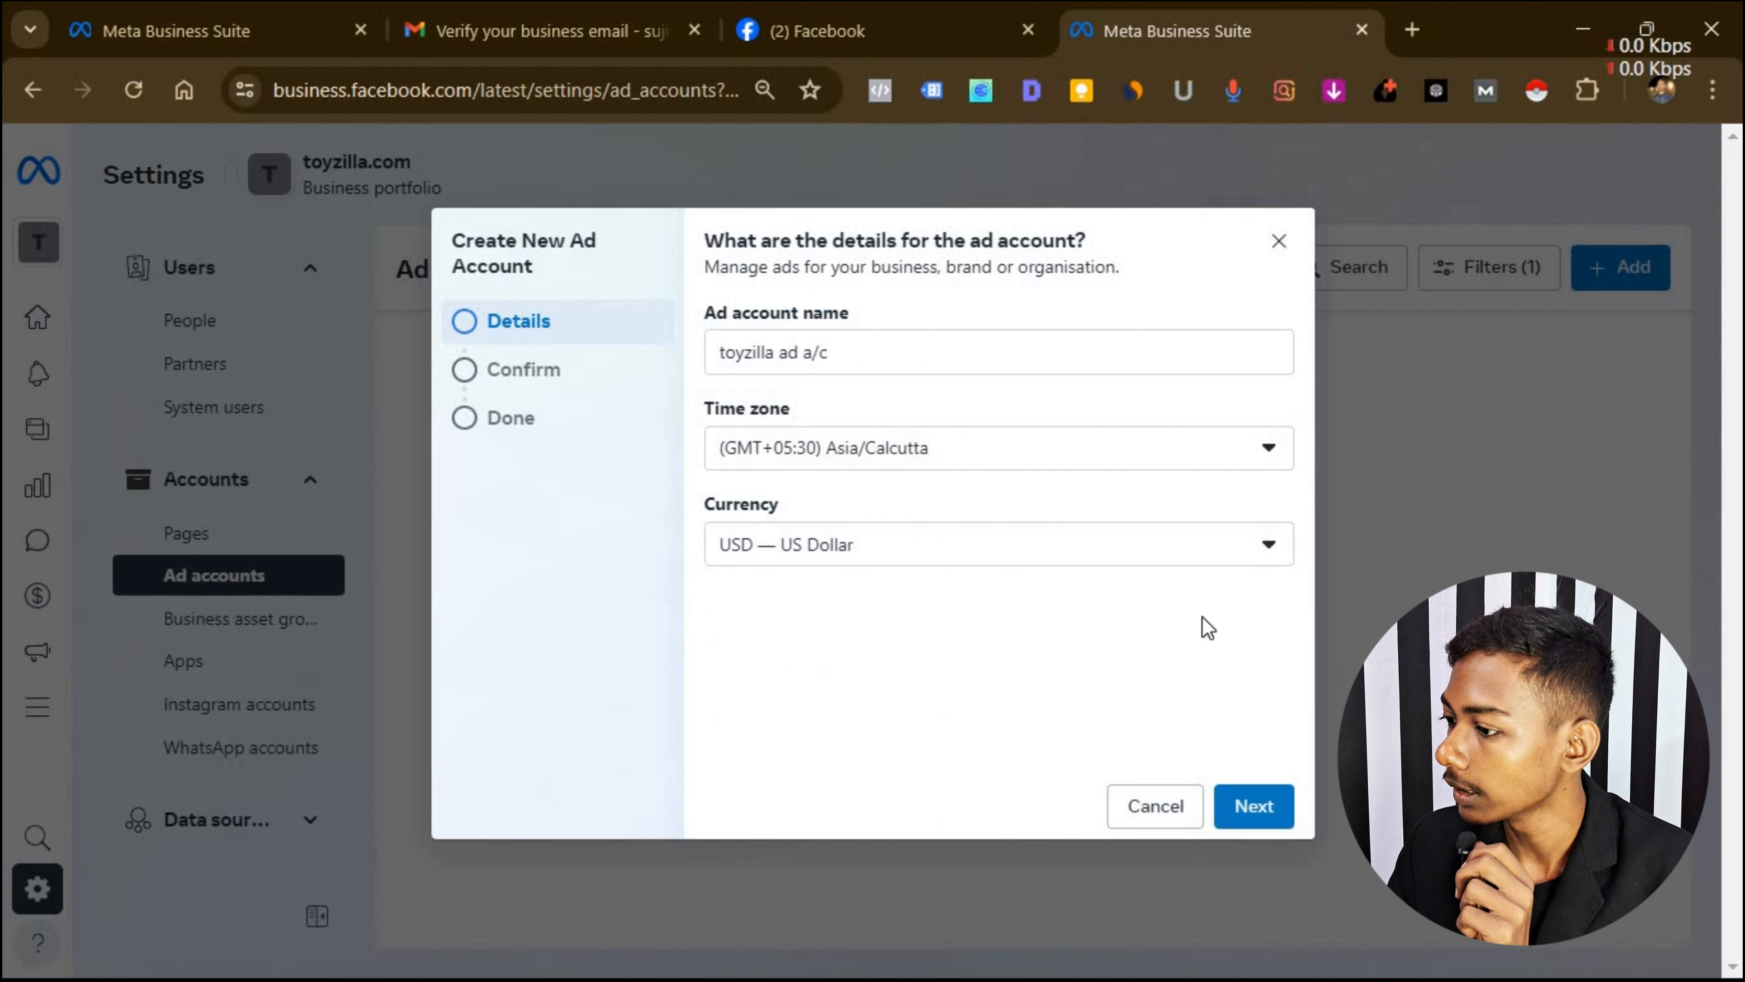
Set the currency to INR — Indian Rupee and continue to confirmation.
{"action": "left_click", "coordinate": [933, 554]}
{"action": "scroll", "coordinate": [938, 780], "scroll_direction": "up", "scroll_amount": 5}
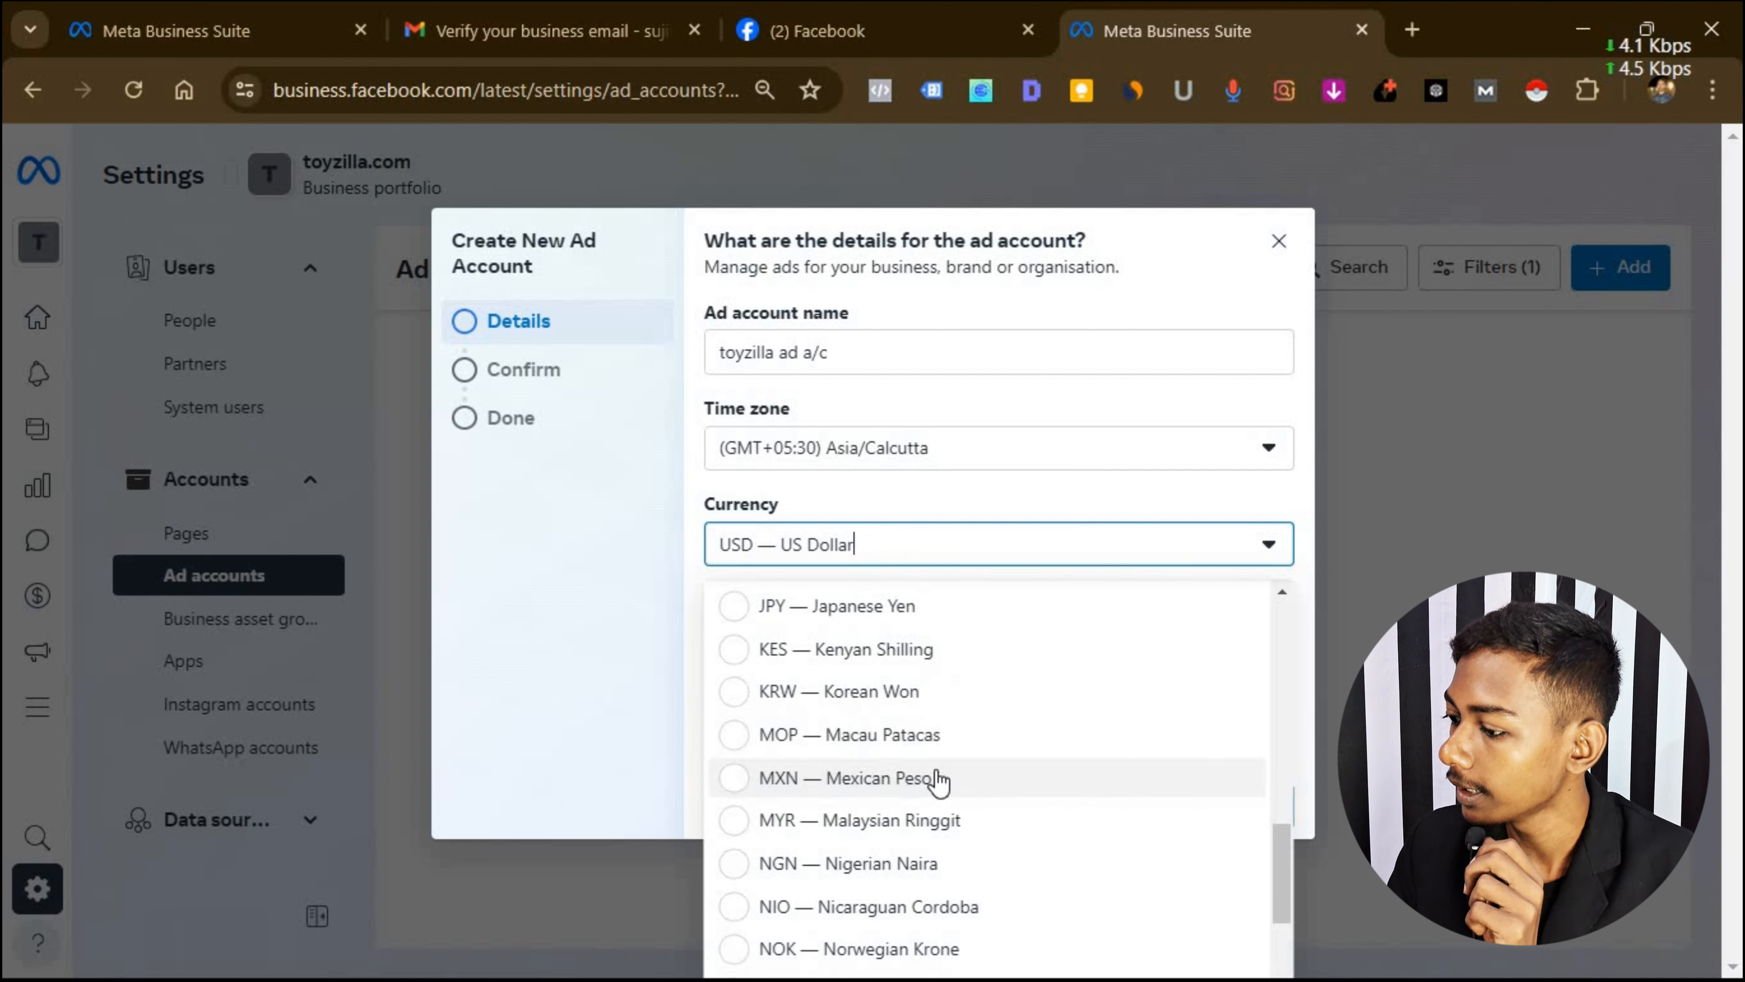
{"action": "scroll", "coordinate": [938, 780], "scroll_direction": "up", "scroll_amount": 10}
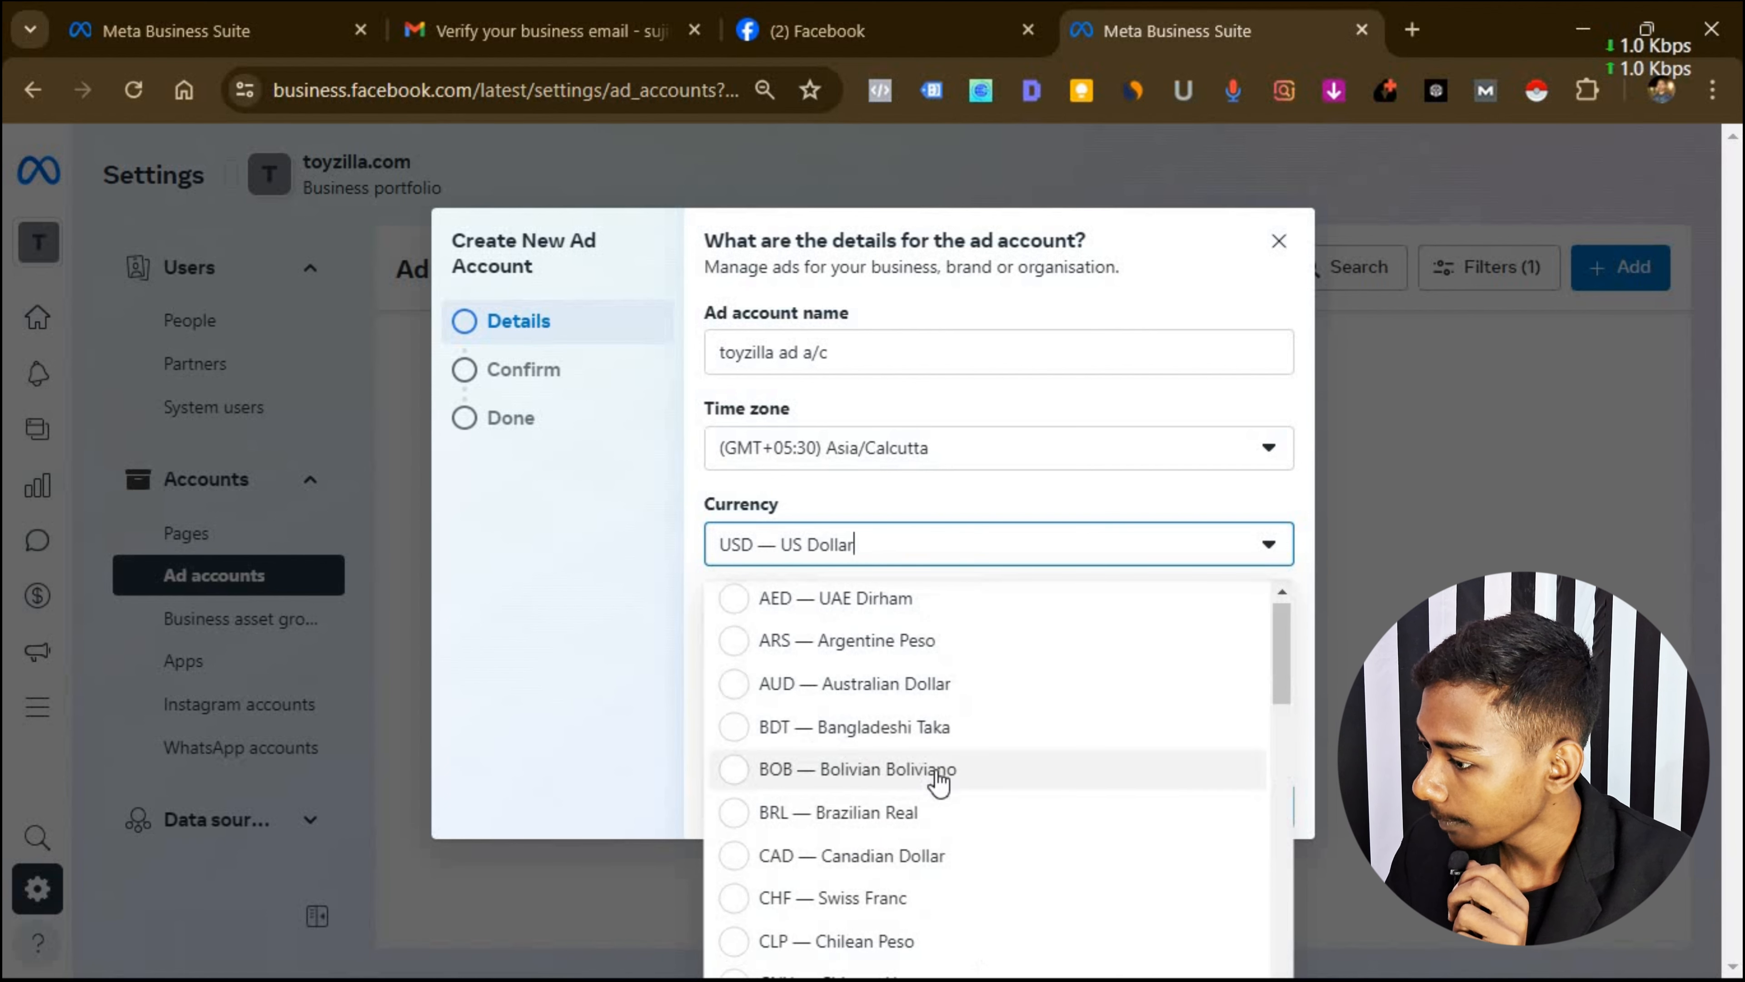
{"action": "scroll", "coordinate": [939, 777], "scroll_direction": "down", "scroll_amount": 3}
{"action": "scroll", "coordinate": [938, 776], "scroll_direction": "down", "scroll_amount": 4}
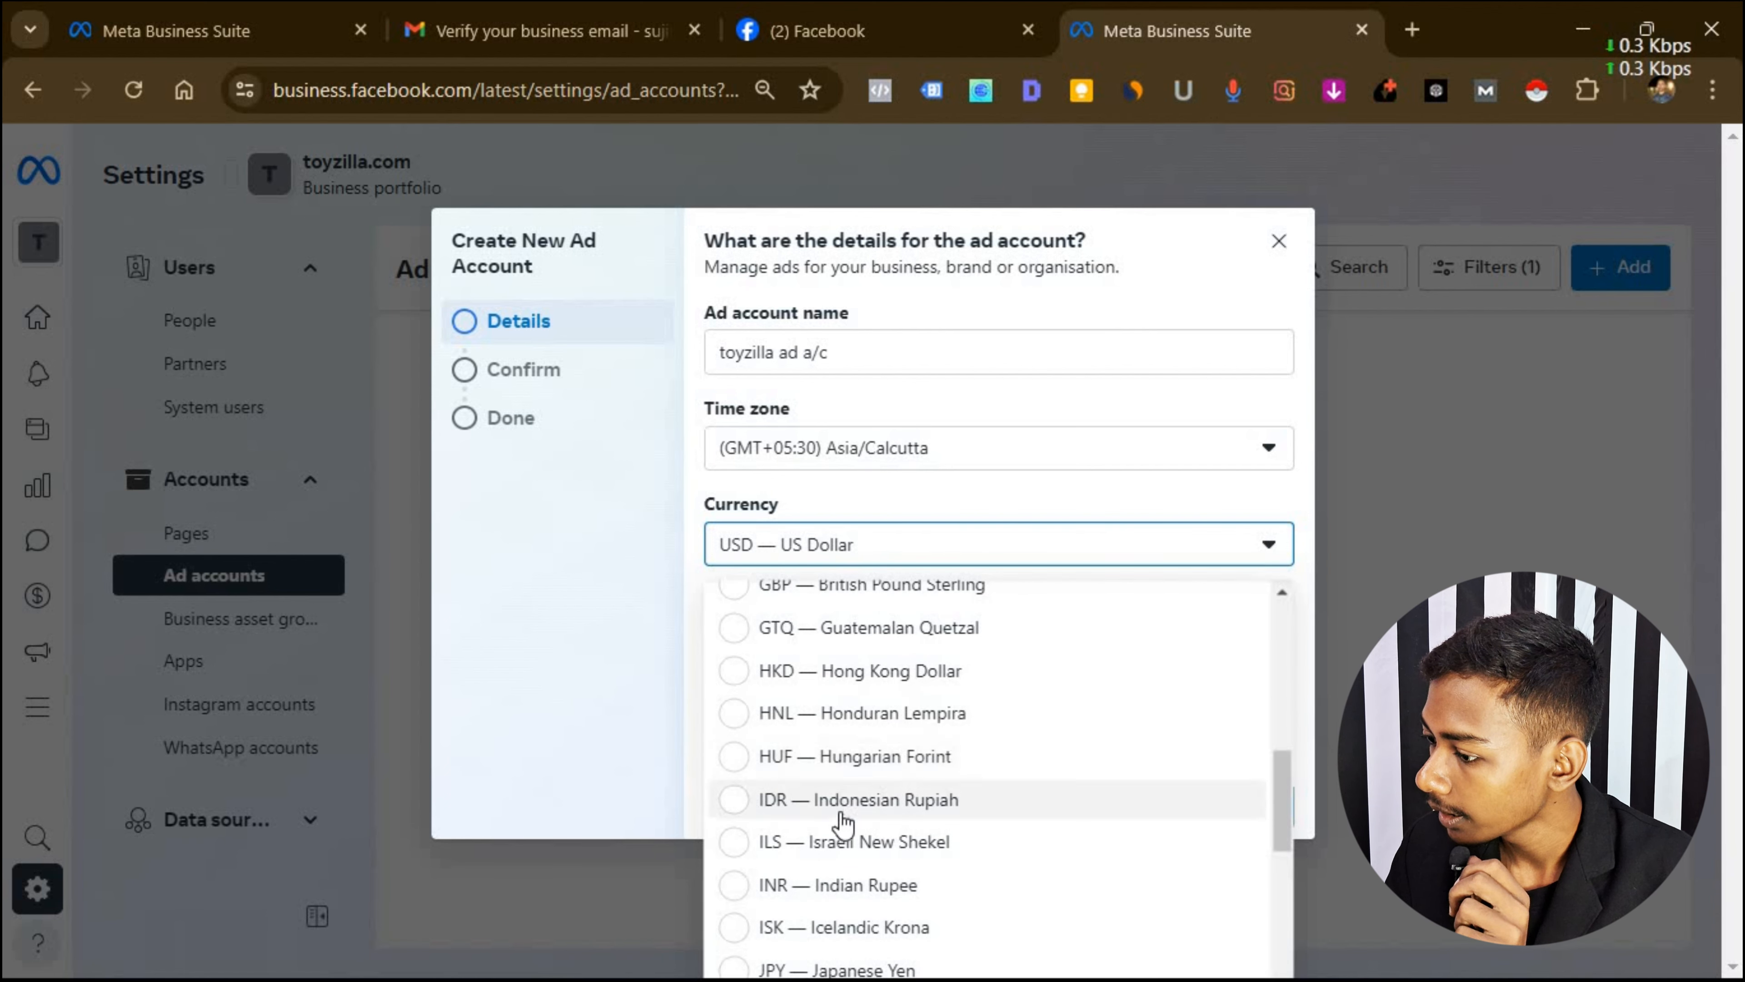
{"action": "left_click", "coordinate": [863, 888]}
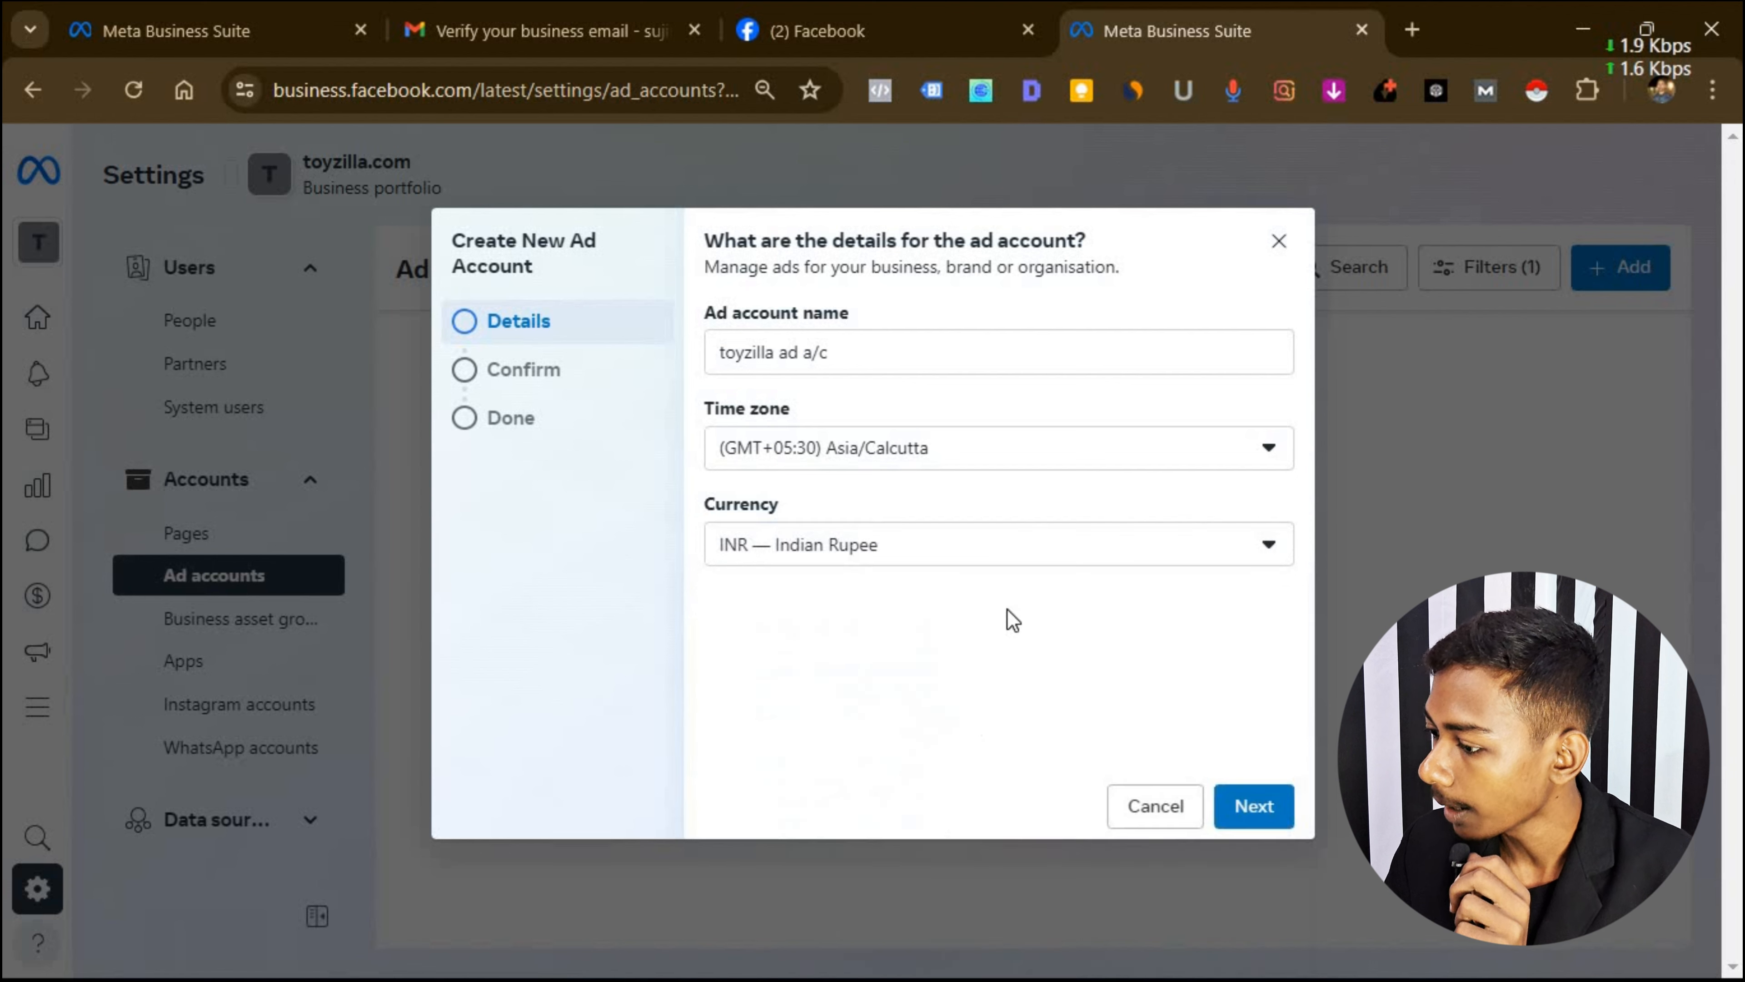
{"action": "left_click", "coordinate": [1263, 803]}
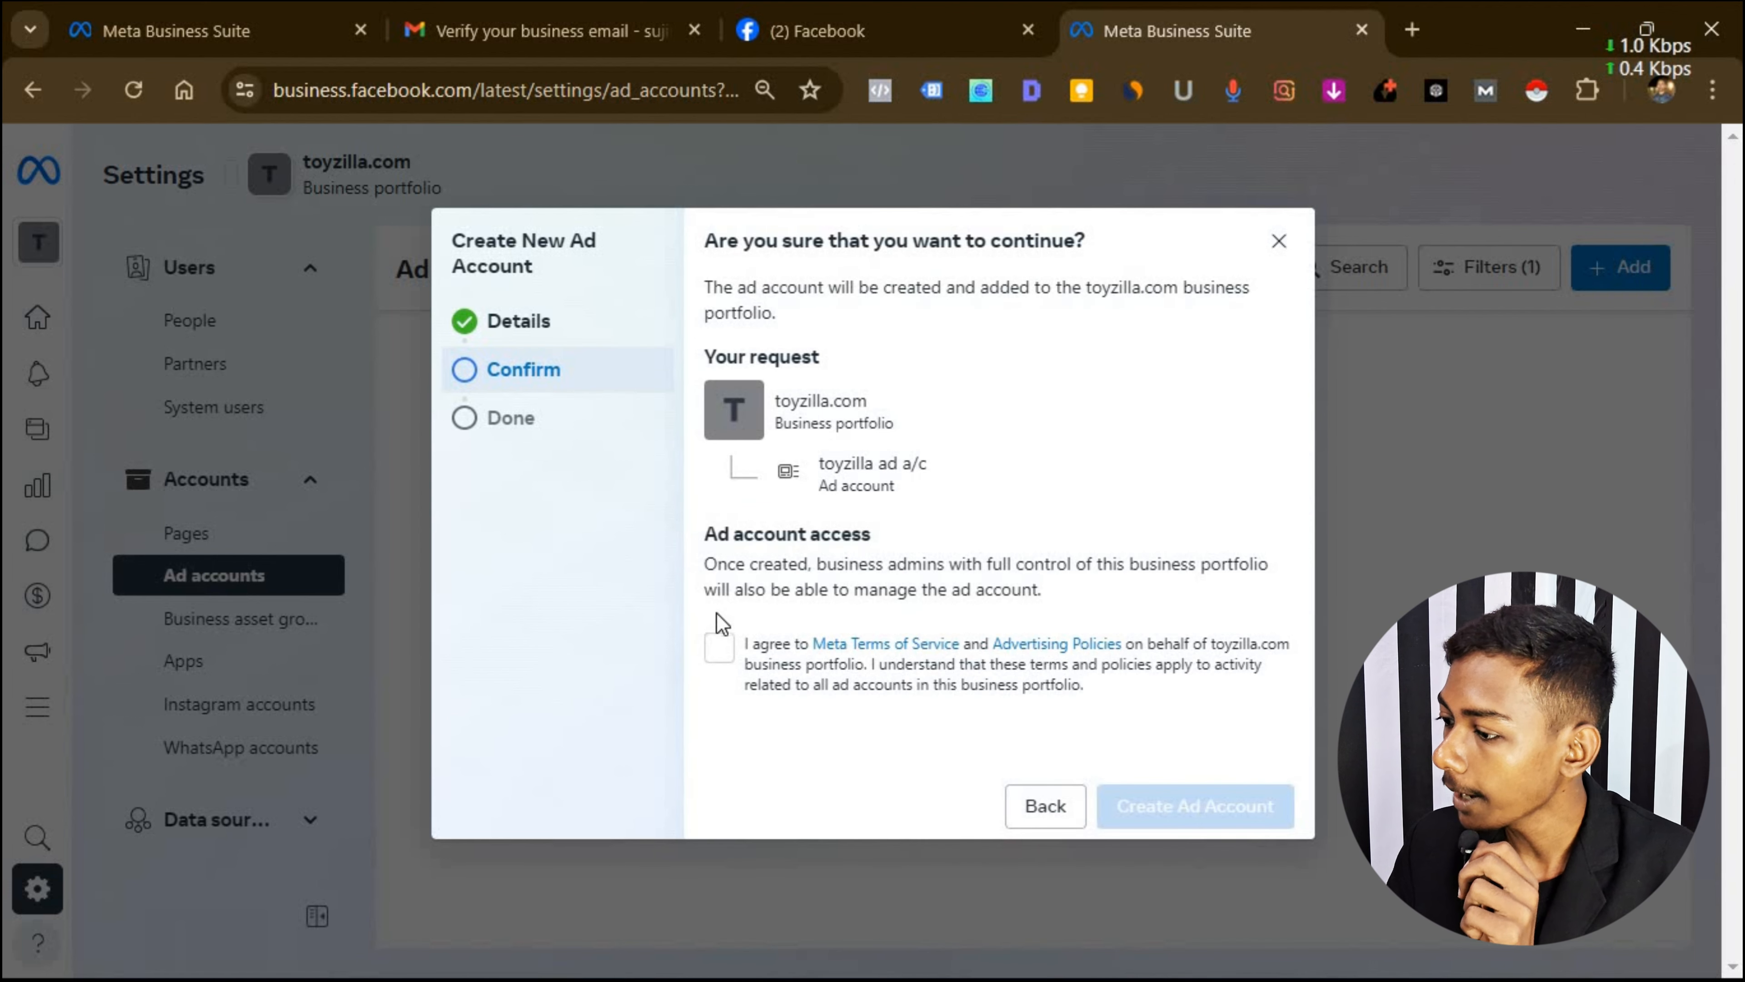
Accept the terms, create the toyzilla ad a/c account, and dismiss the success dialog.
{"action": "left_click", "coordinate": [718, 649]}
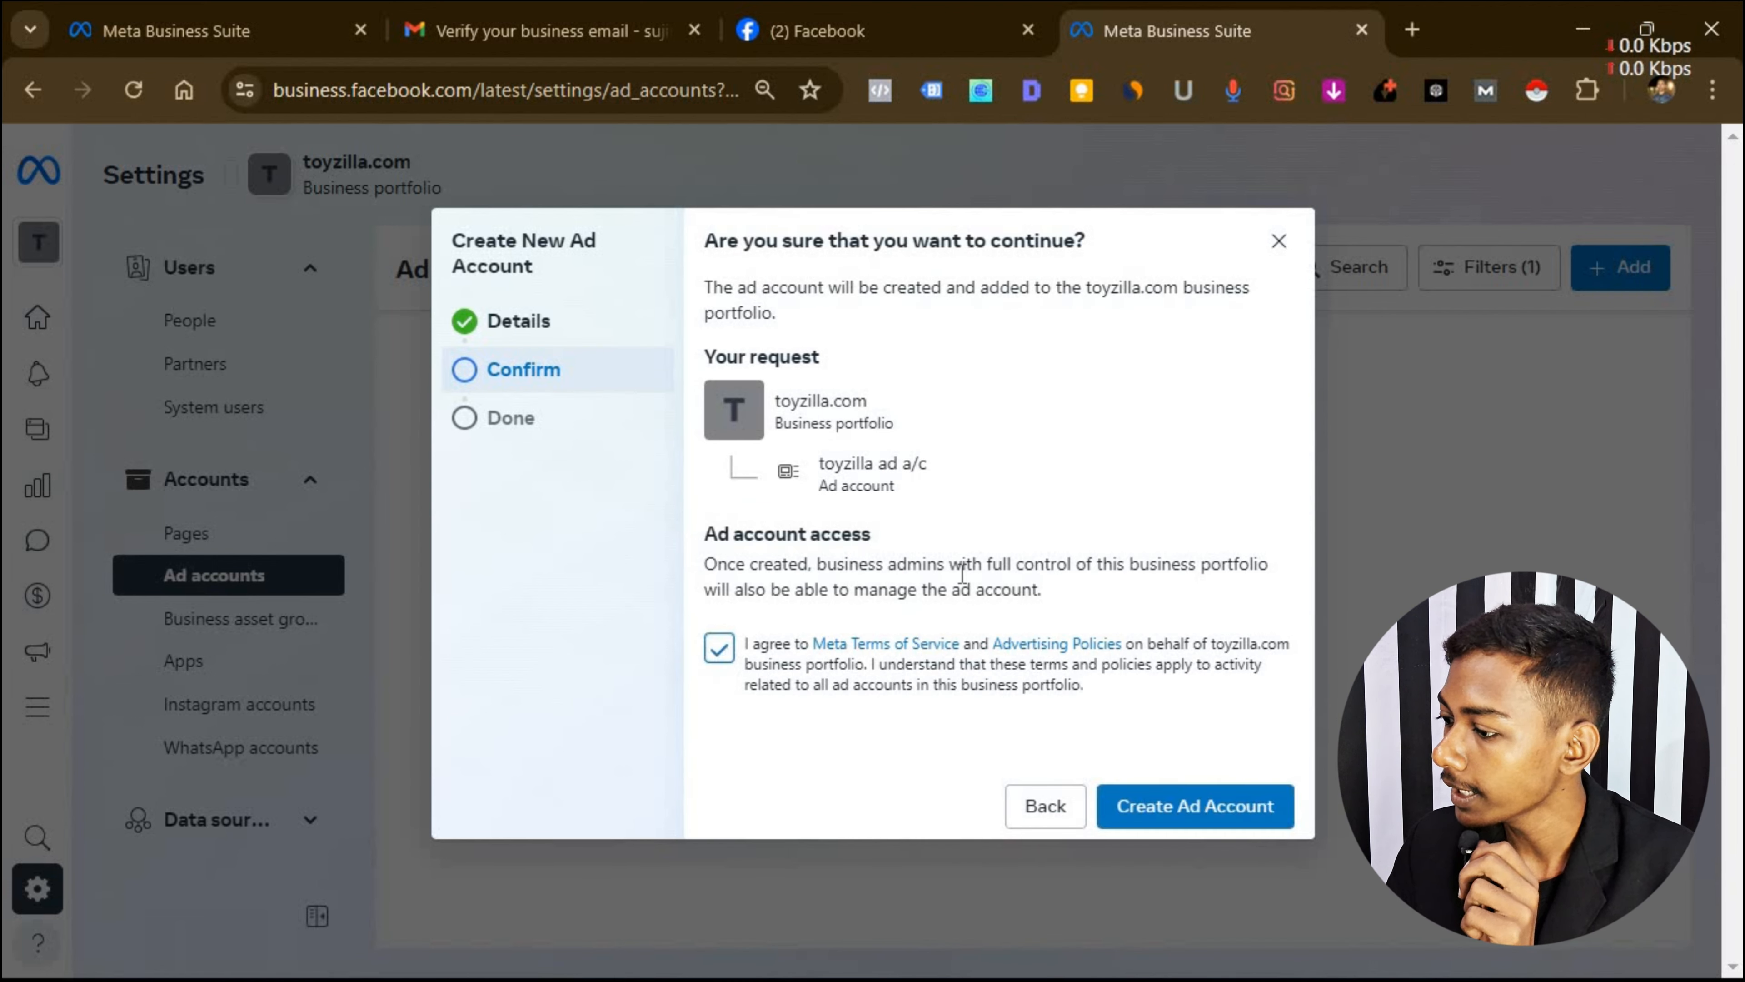
{"action": "left_click", "coordinate": [1218, 811]}
{"action": "left_click", "coordinate": [1218, 812]}
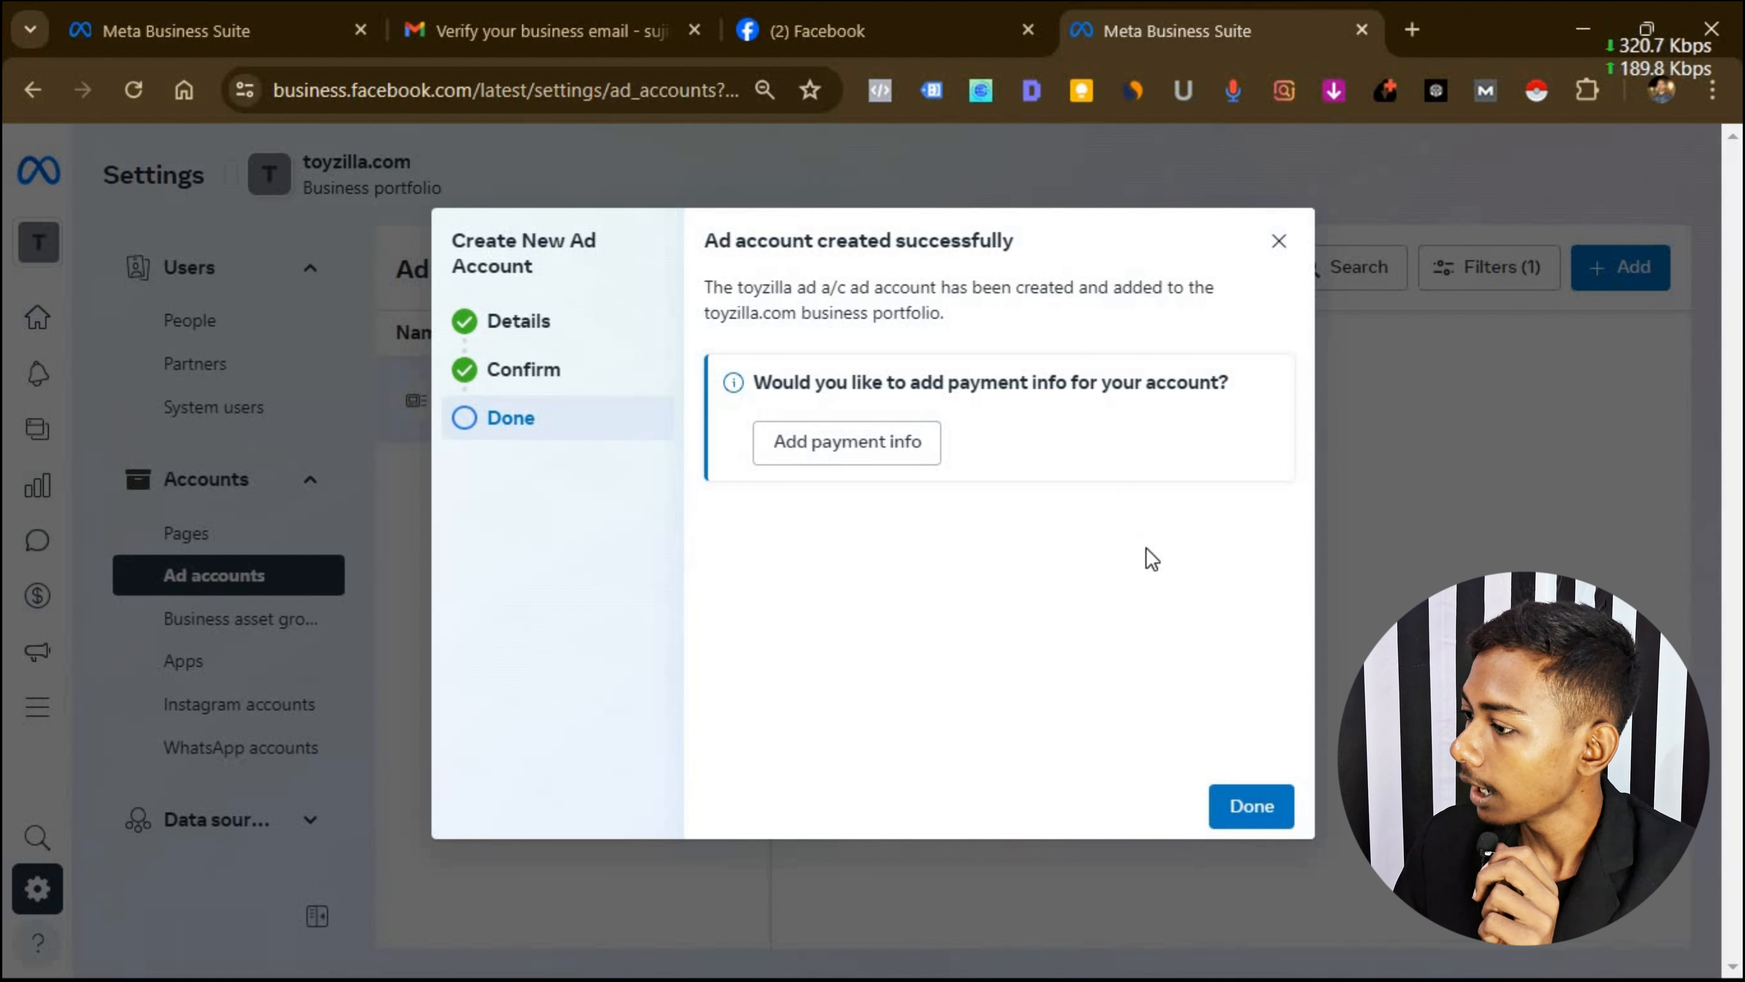
{"action": "left_click", "coordinate": [1259, 806]}
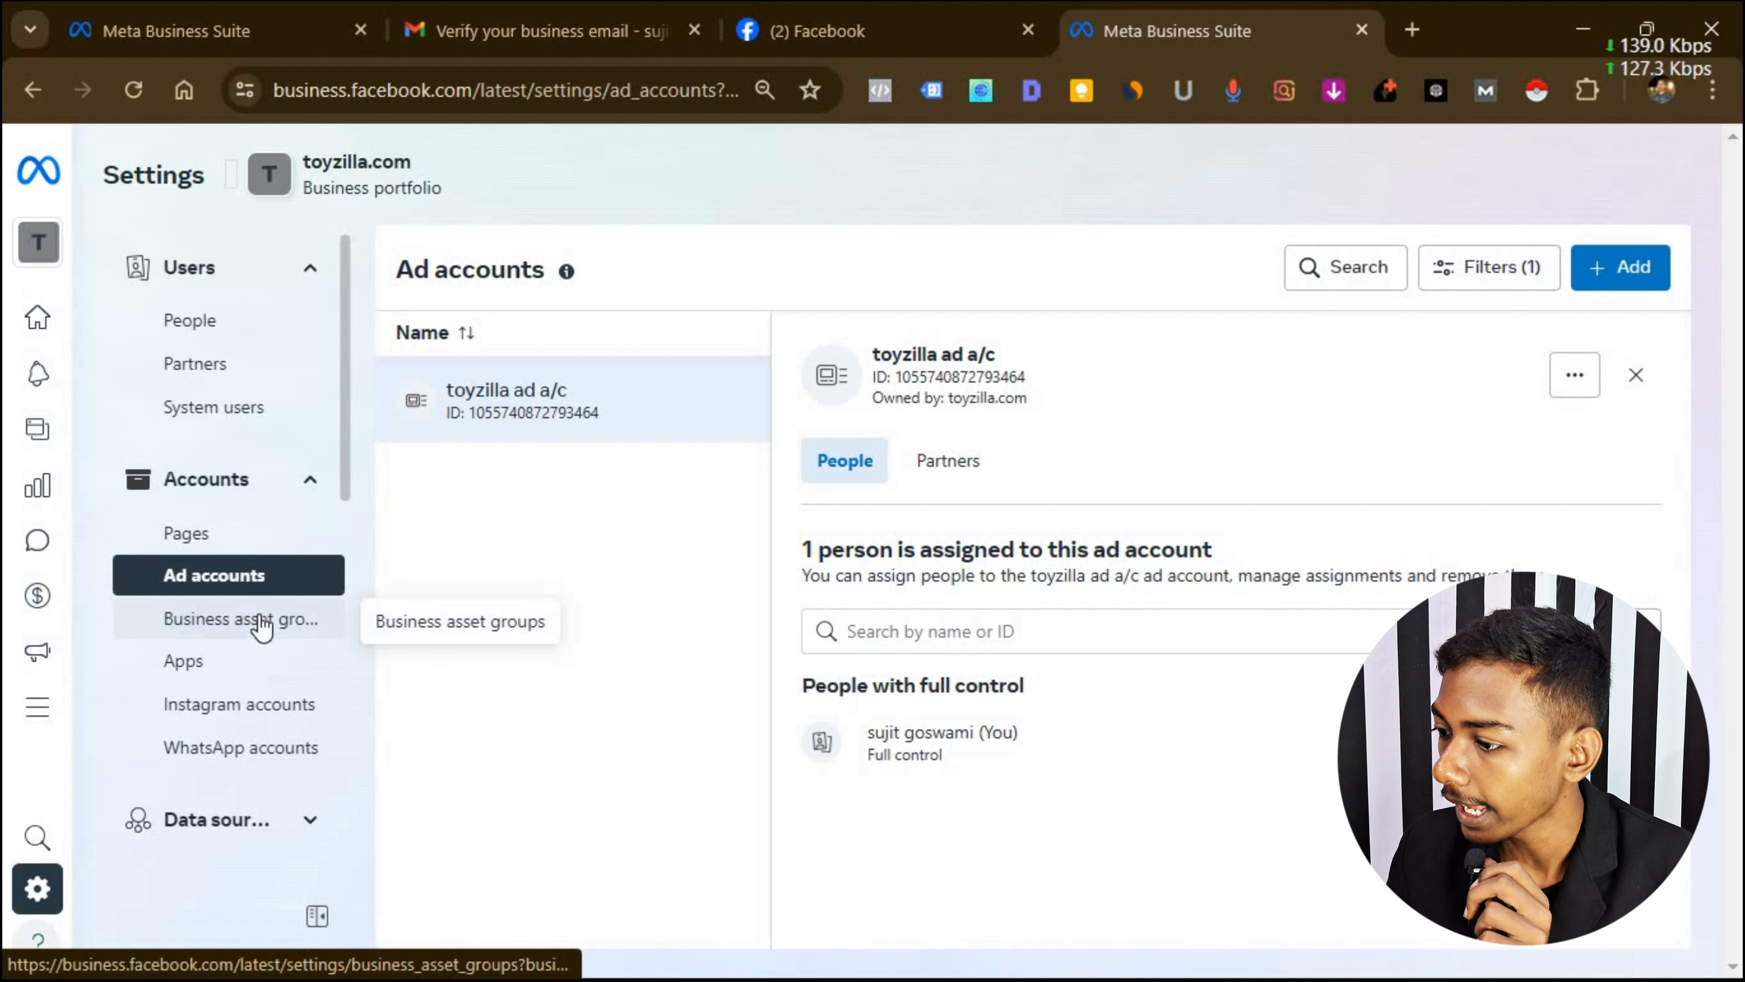
Open the Instagram account claim, tick the agreement, cancel it, then view WhatsApp accounts.
{"action": "left_click", "coordinate": [242, 707]}
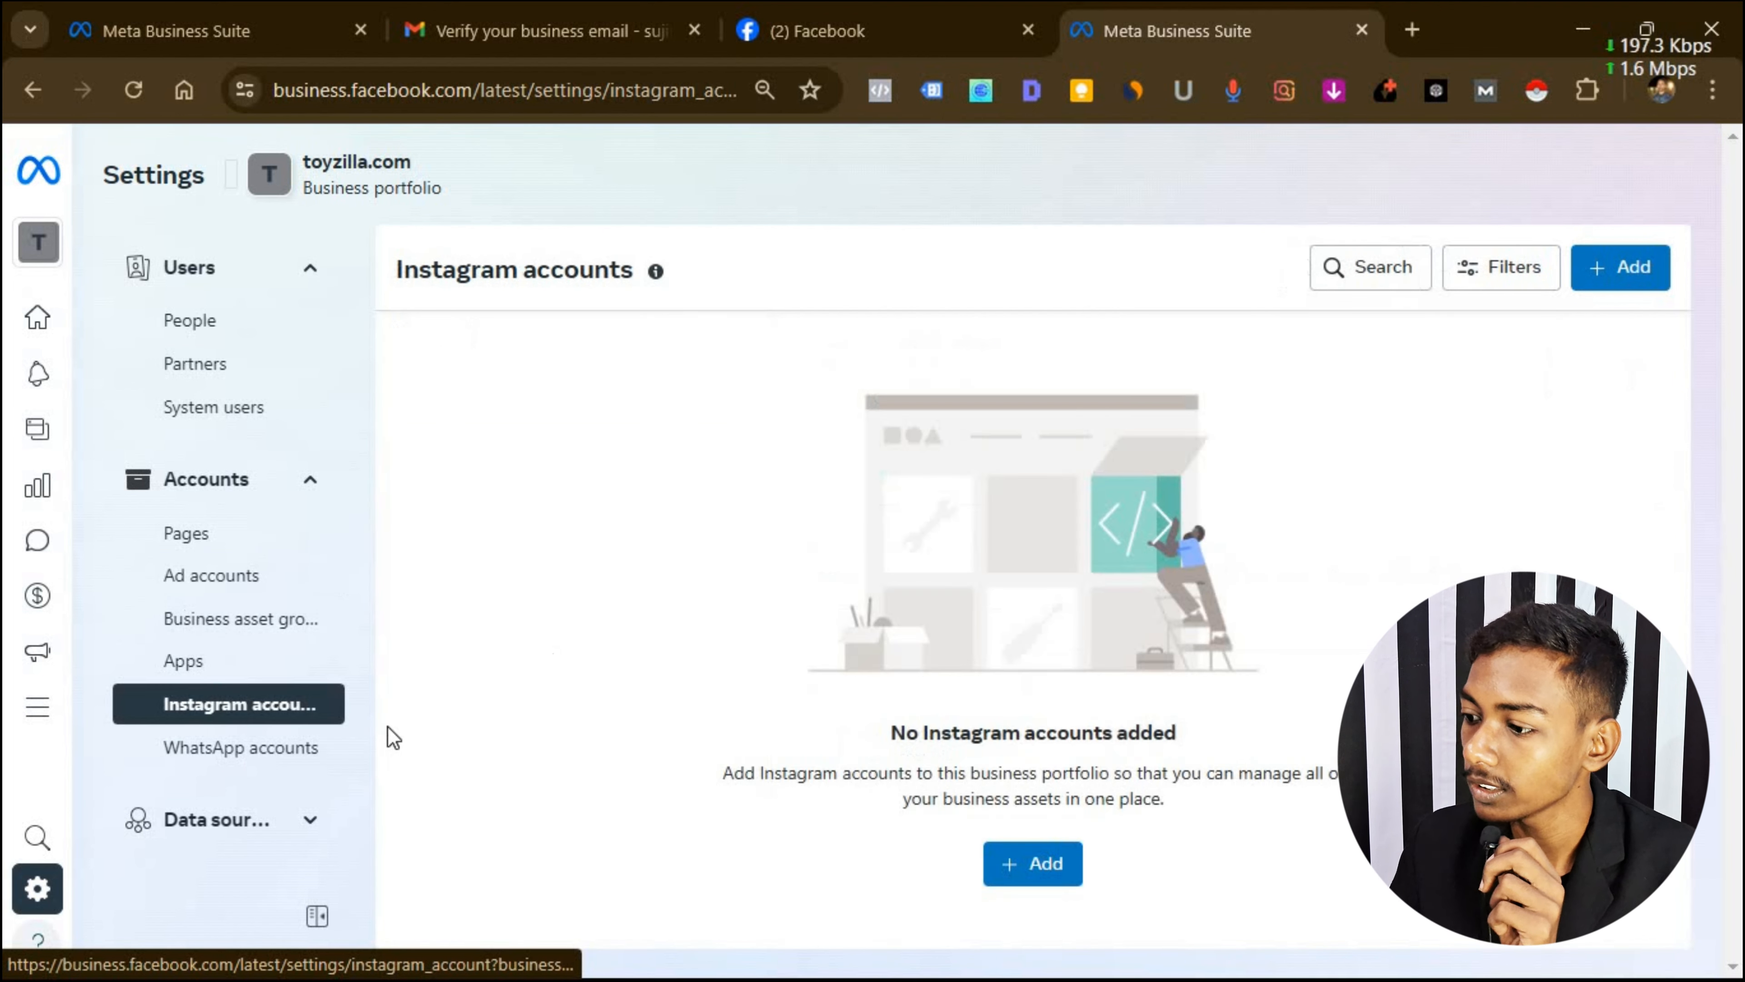
{"action": "left_click", "coordinate": [1075, 868]}
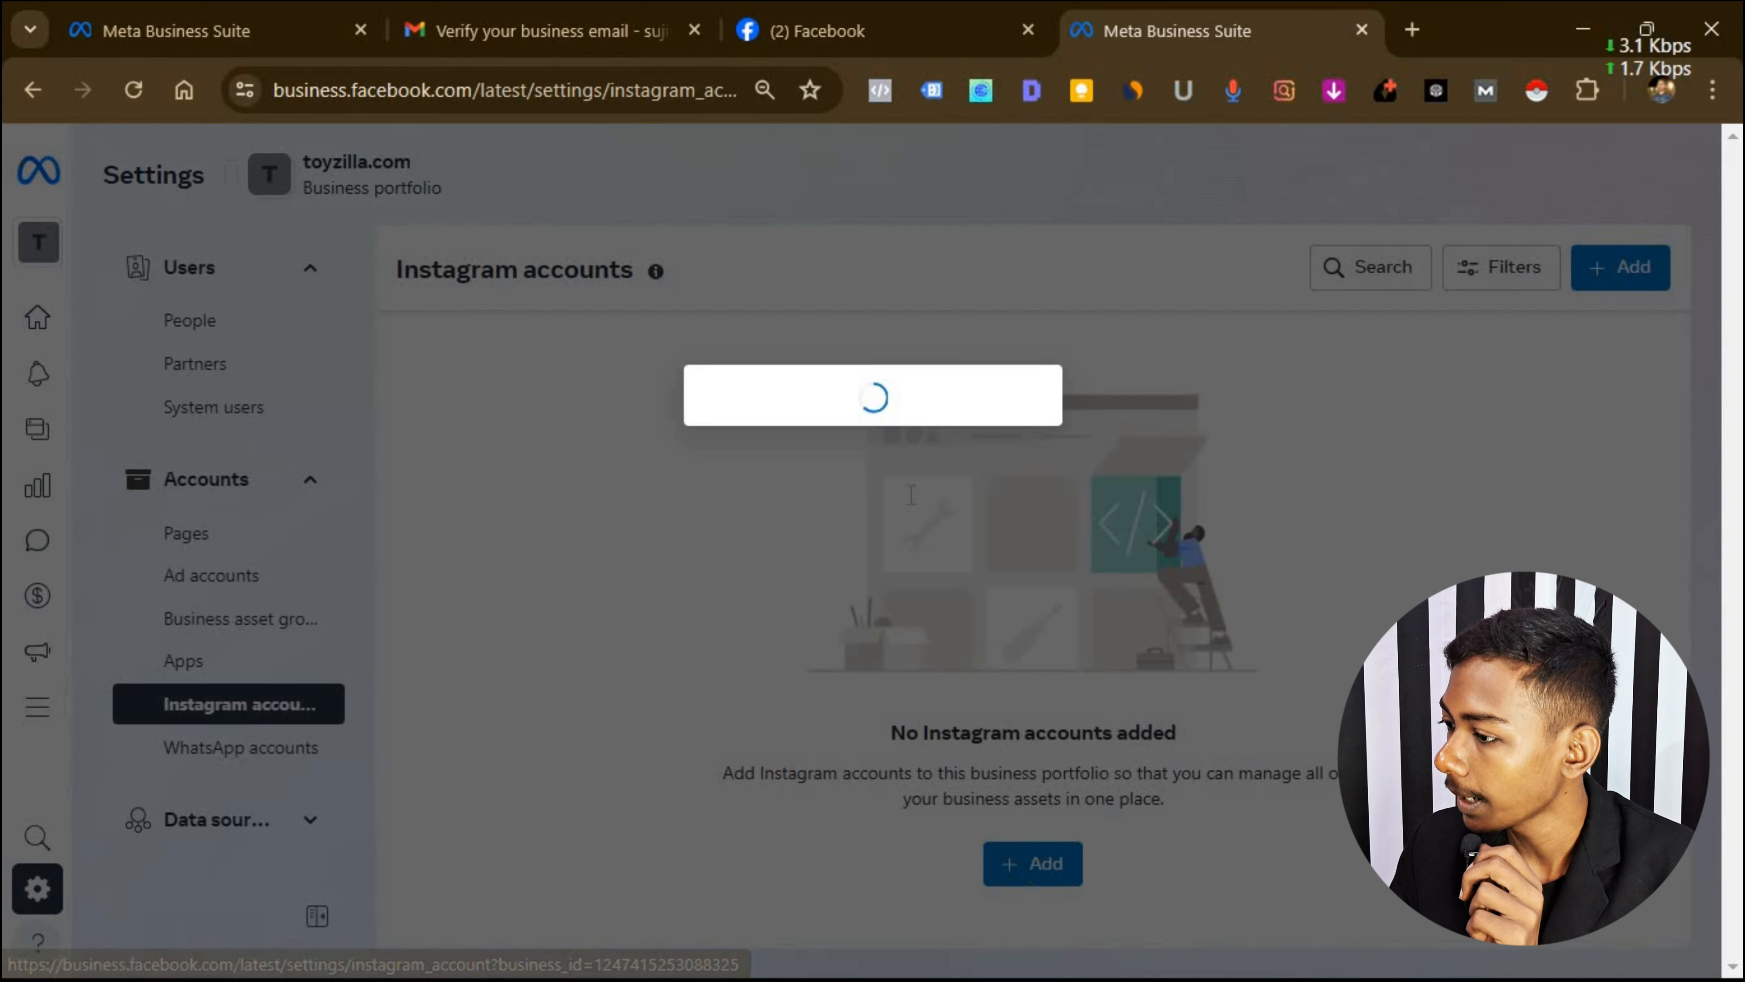
{"action": "scroll", "coordinate": [918, 438], "scroll_direction": "down", "scroll_amount": 1}
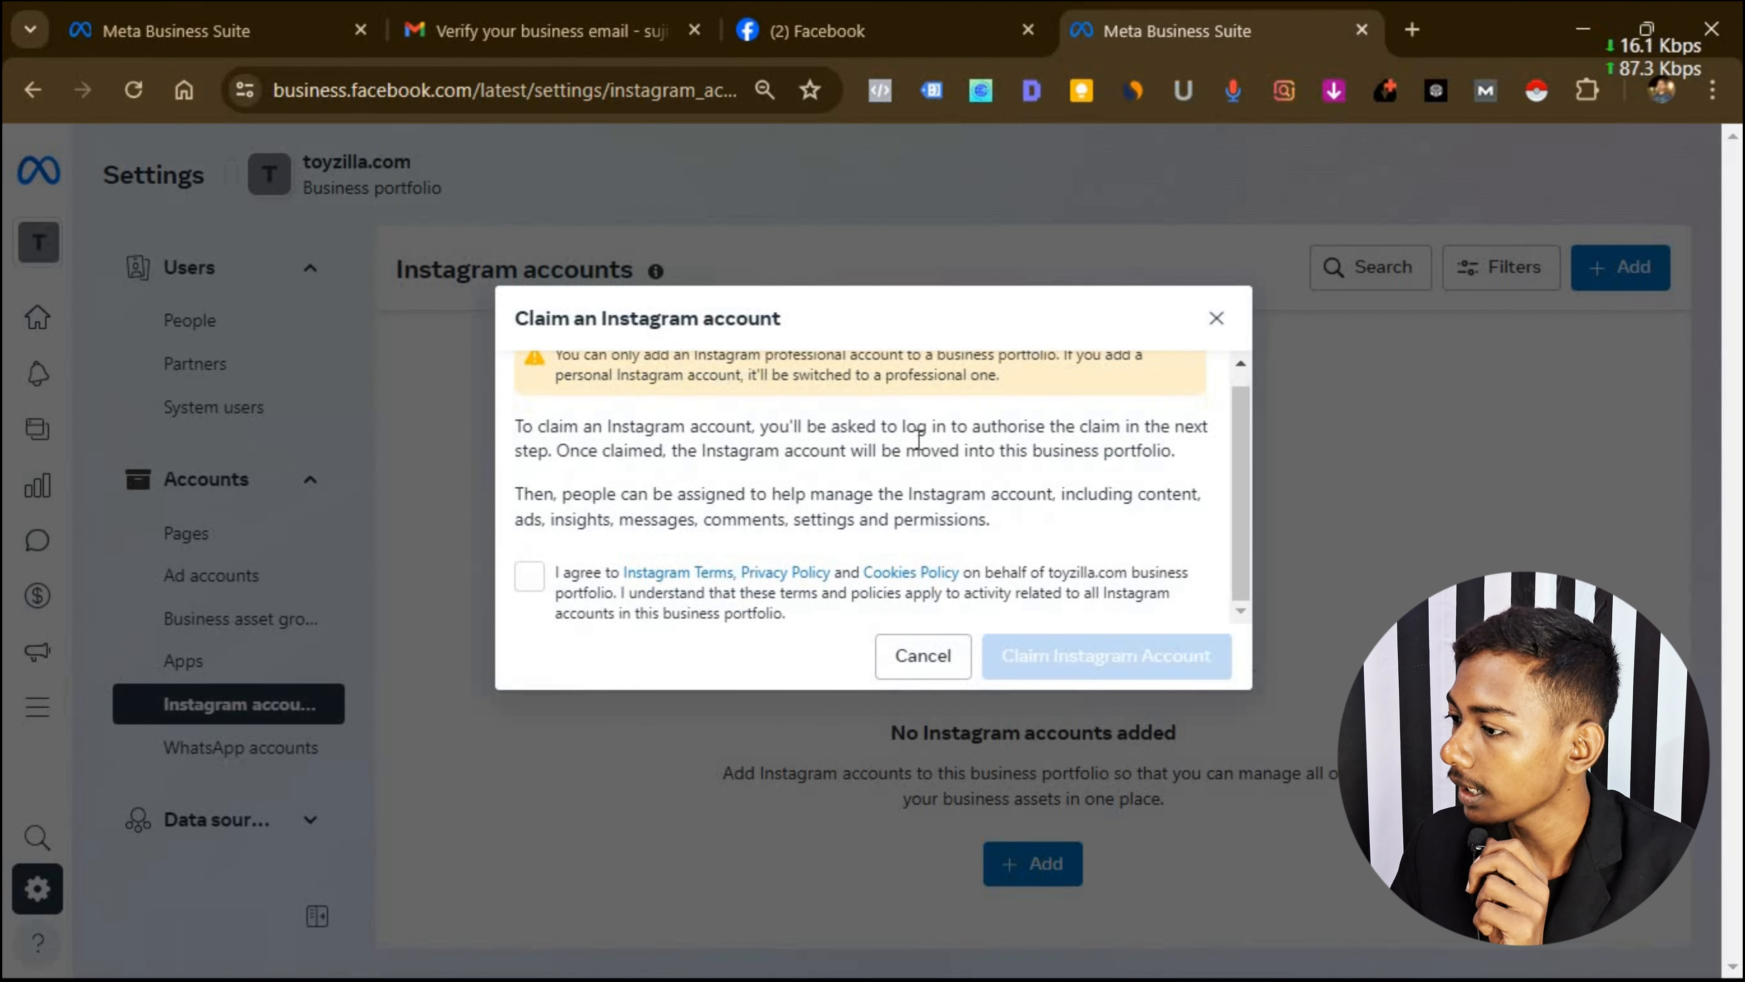
{"action": "left_click", "coordinate": [529, 583]}
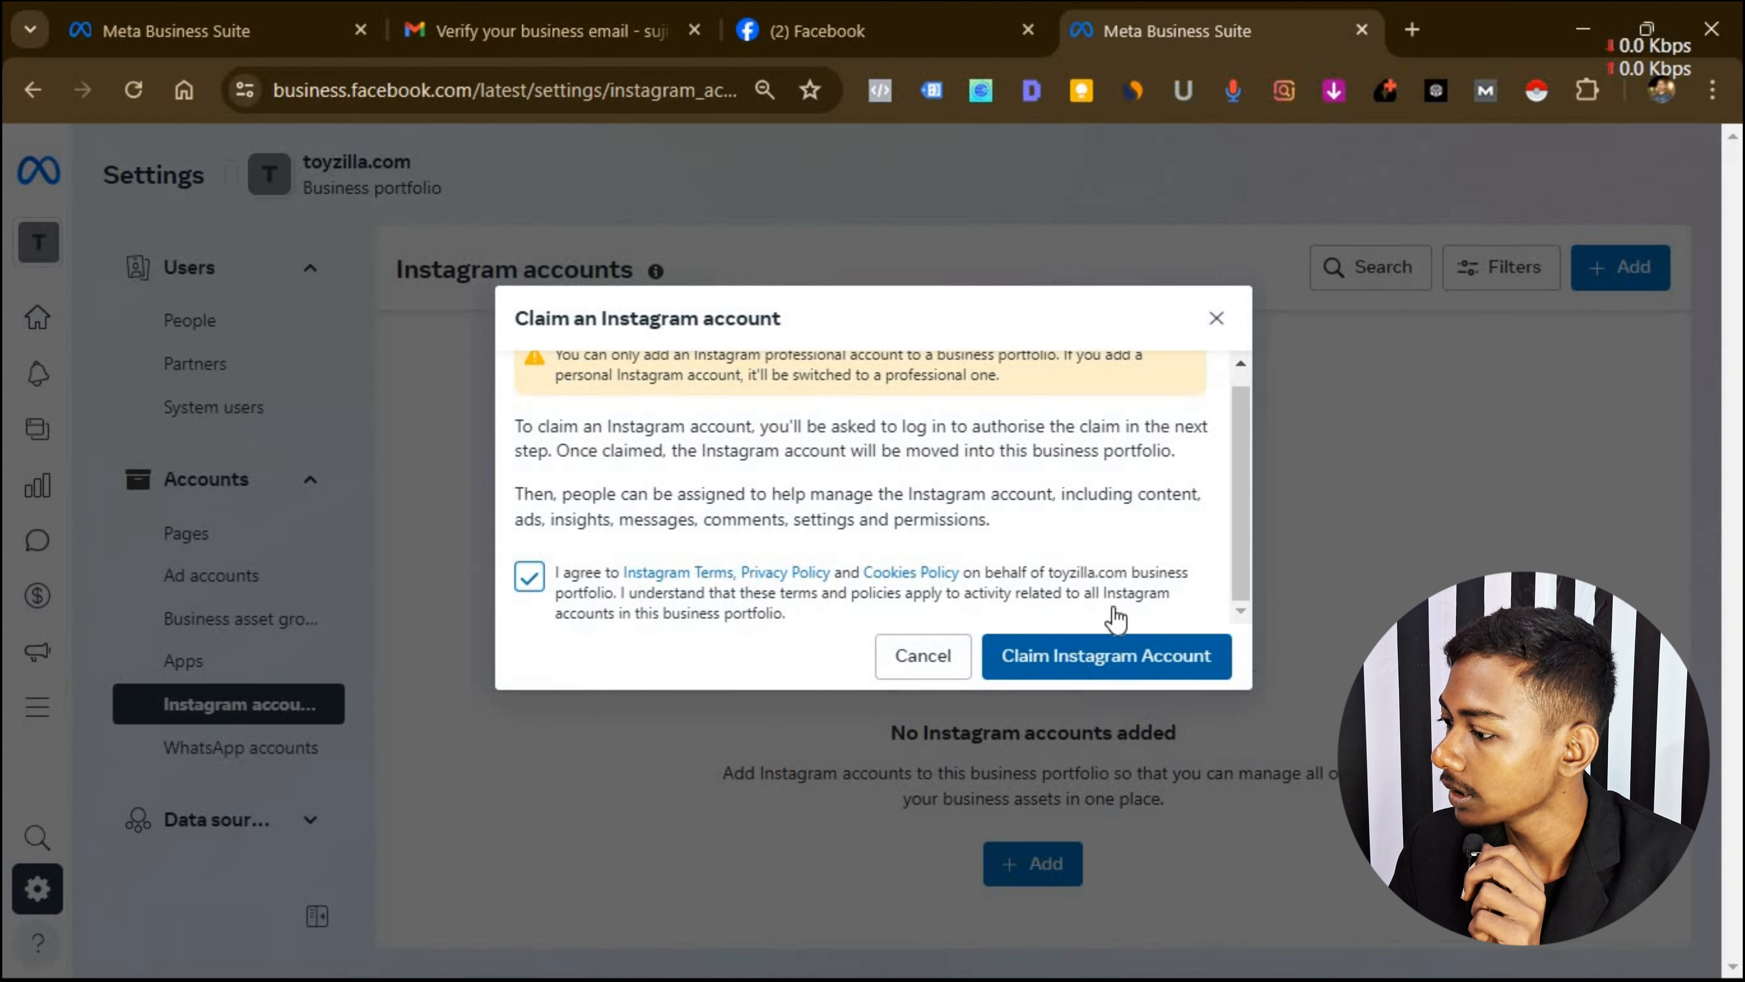
{"action": "left_click", "coordinate": [1210, 322]}
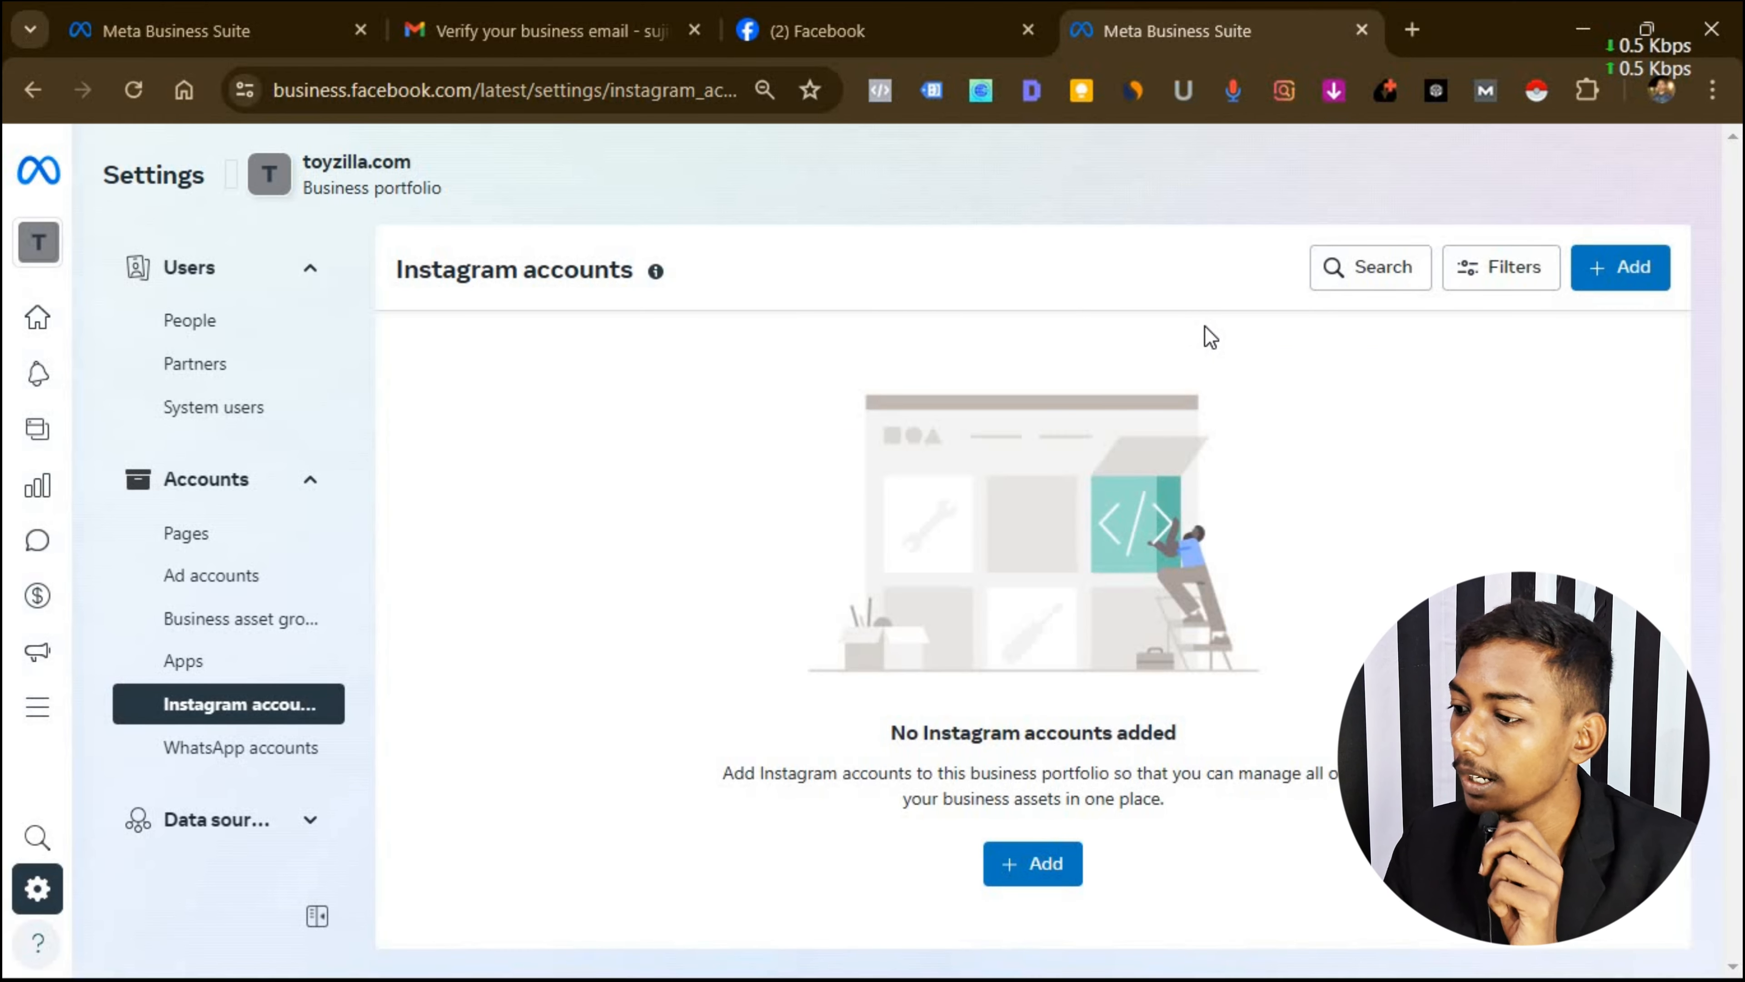
{"action": "left_click", "coordinate": [223, 749]}
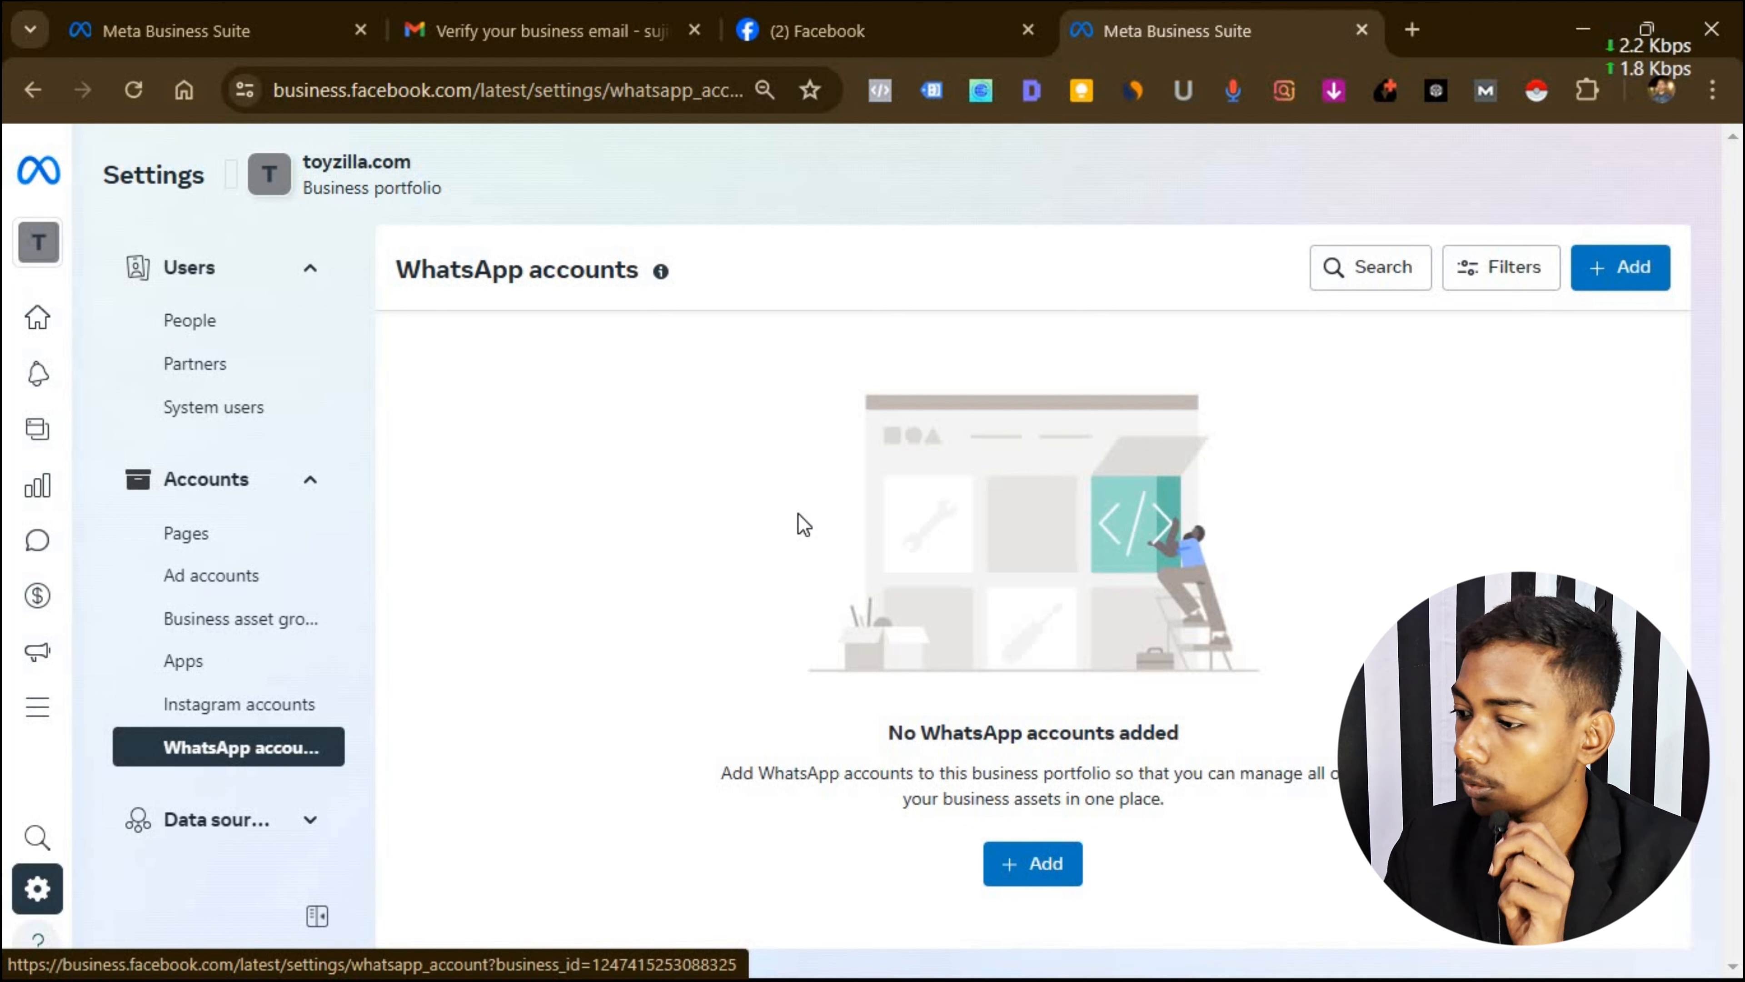
Open the Pixels page under Data sources in toyzilla.com's business settings.
{"action": "scroll", "coordinate": [255, 447], "scroll_direction": "down", "scroll_amount": 5}
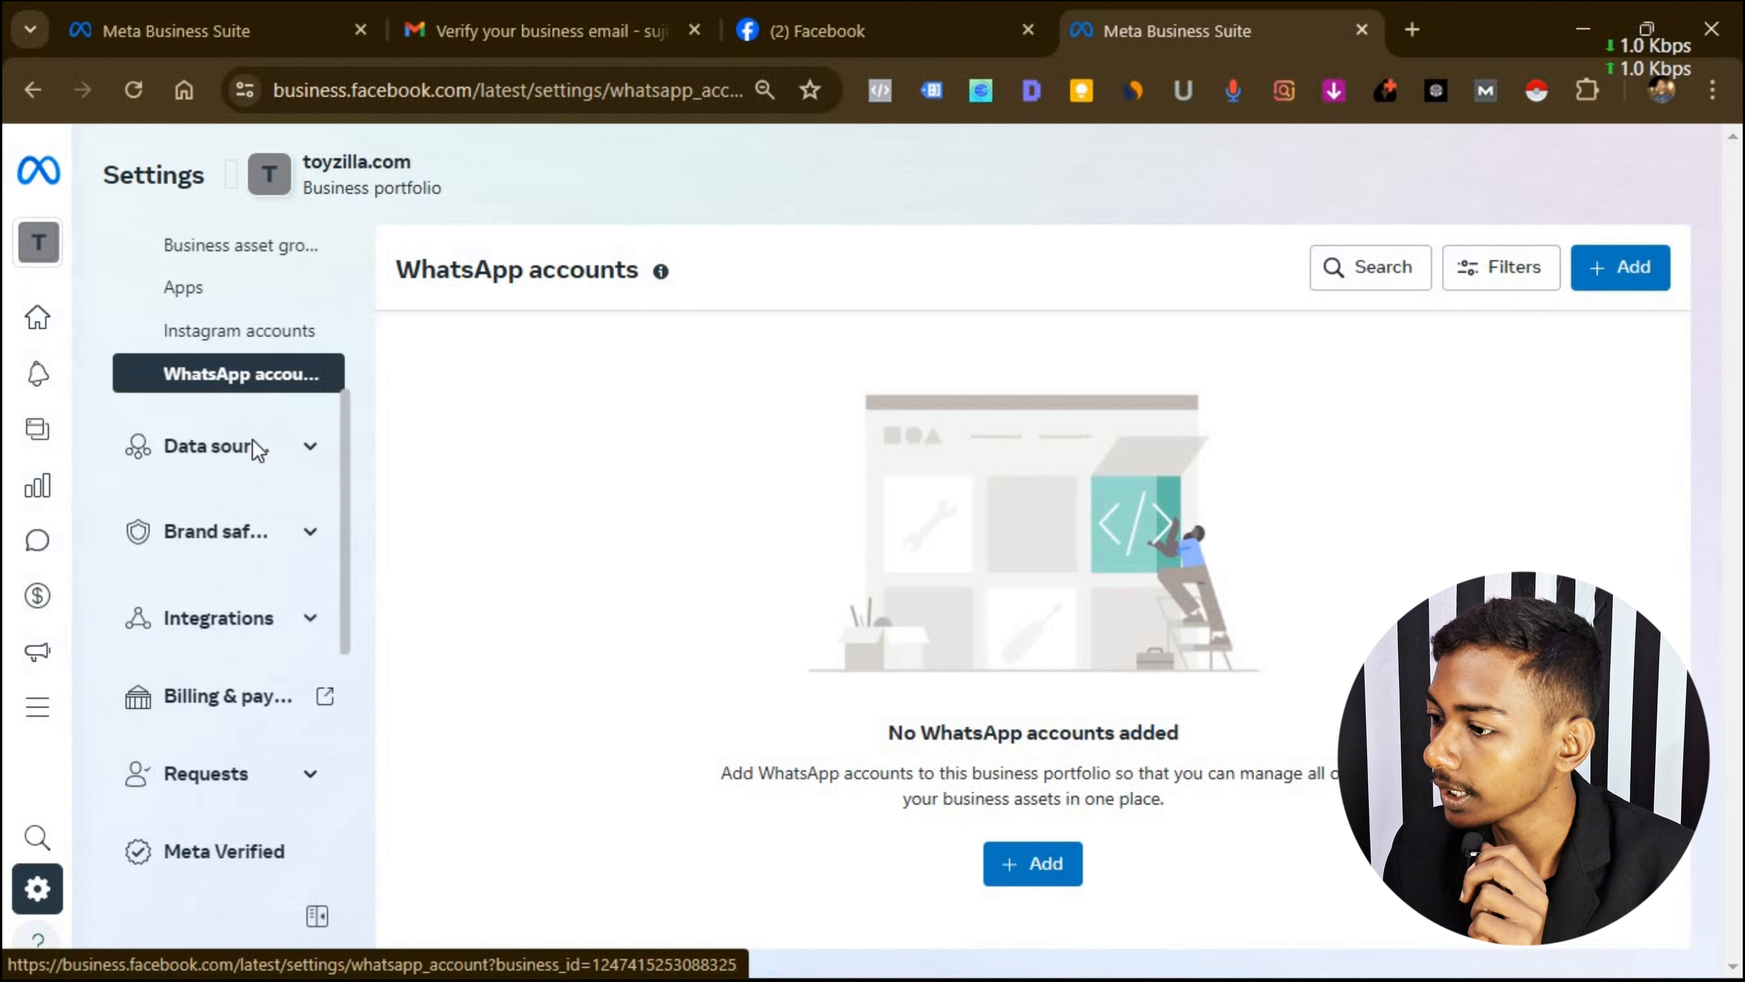
{"action": "left_click", "coordinate": [302, 445]}
{"action": "left_click", "coordinate": [207, 543]}
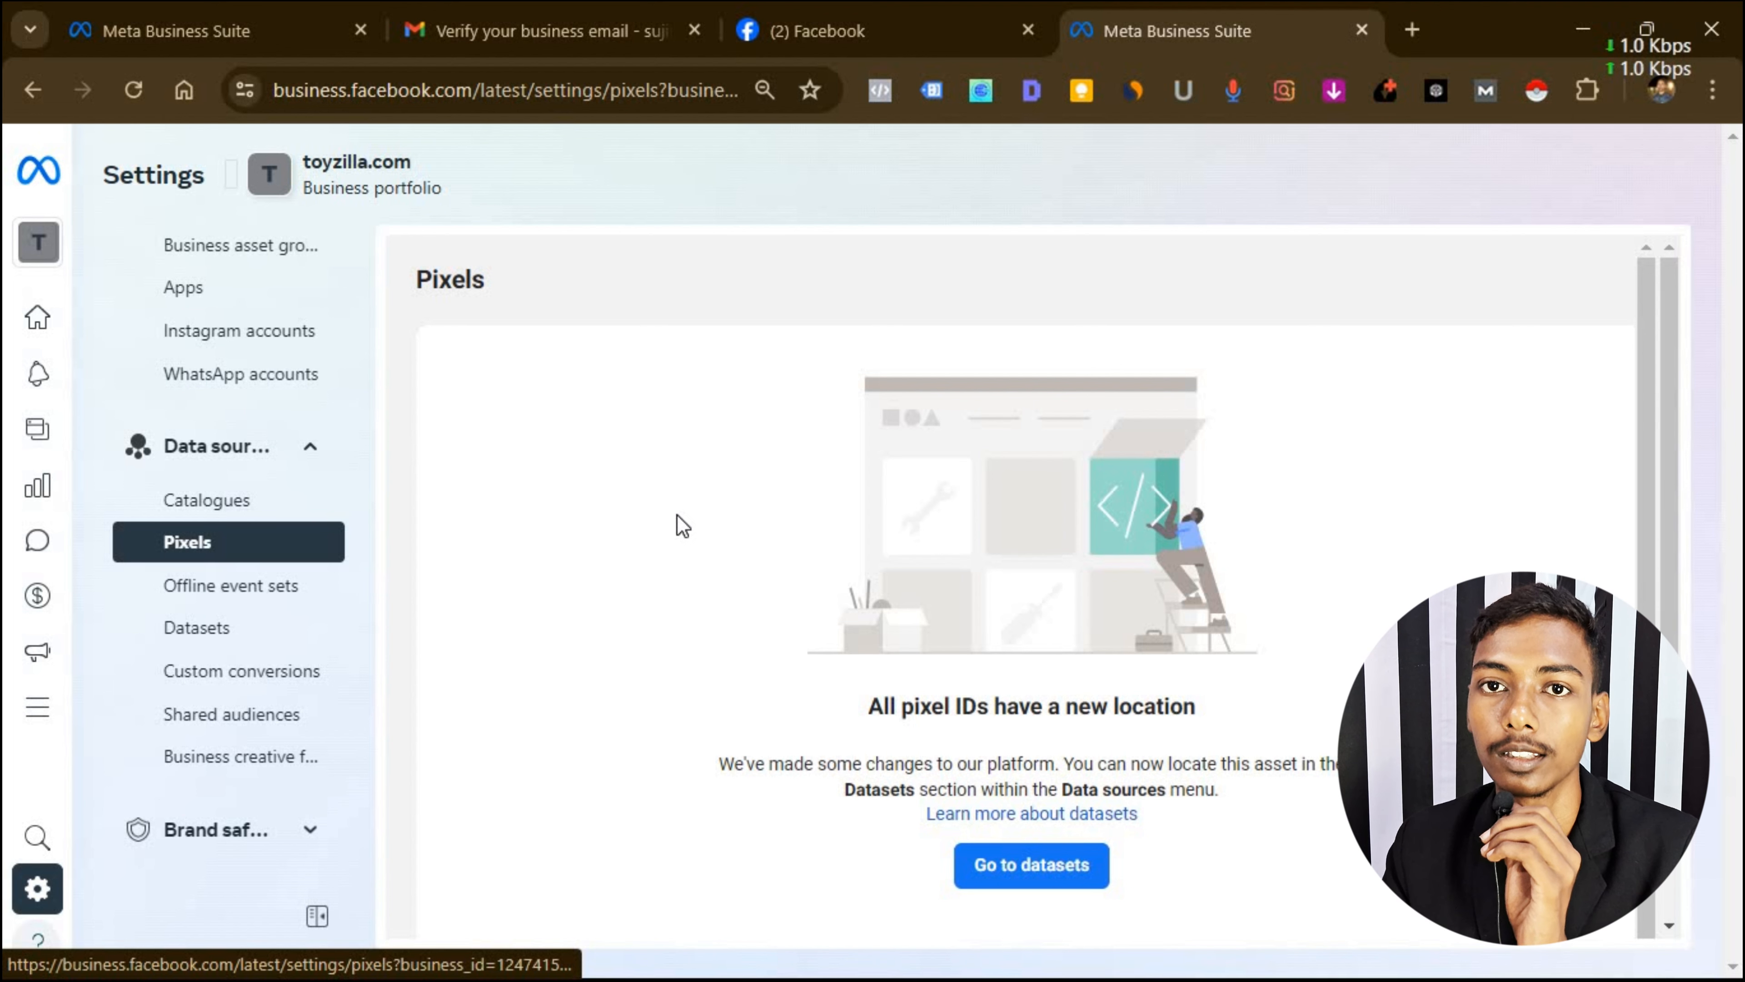
Expand the Brand safety and Integrations sections in the settings sidebar.
{"action": "scroll", "coordinate": [262, 612], "scroll_direction": "down", "scroll_amount": 5}
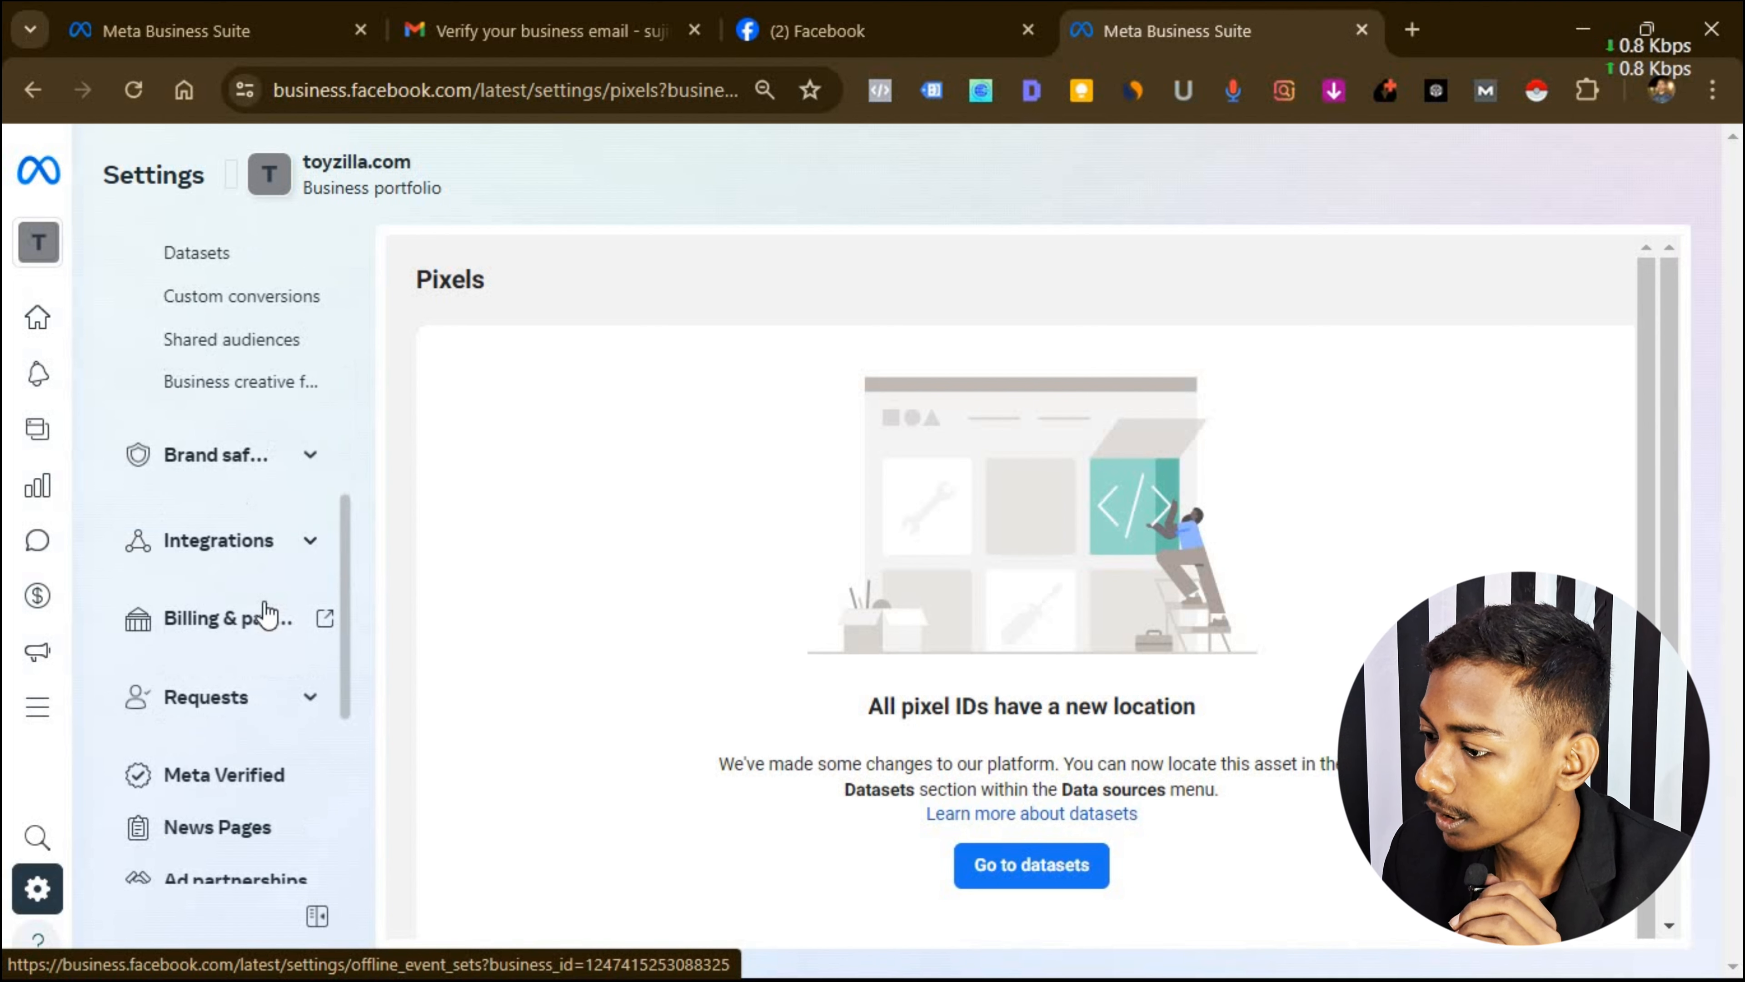
{"action": "left_click", "coordinate": [310, 460]}
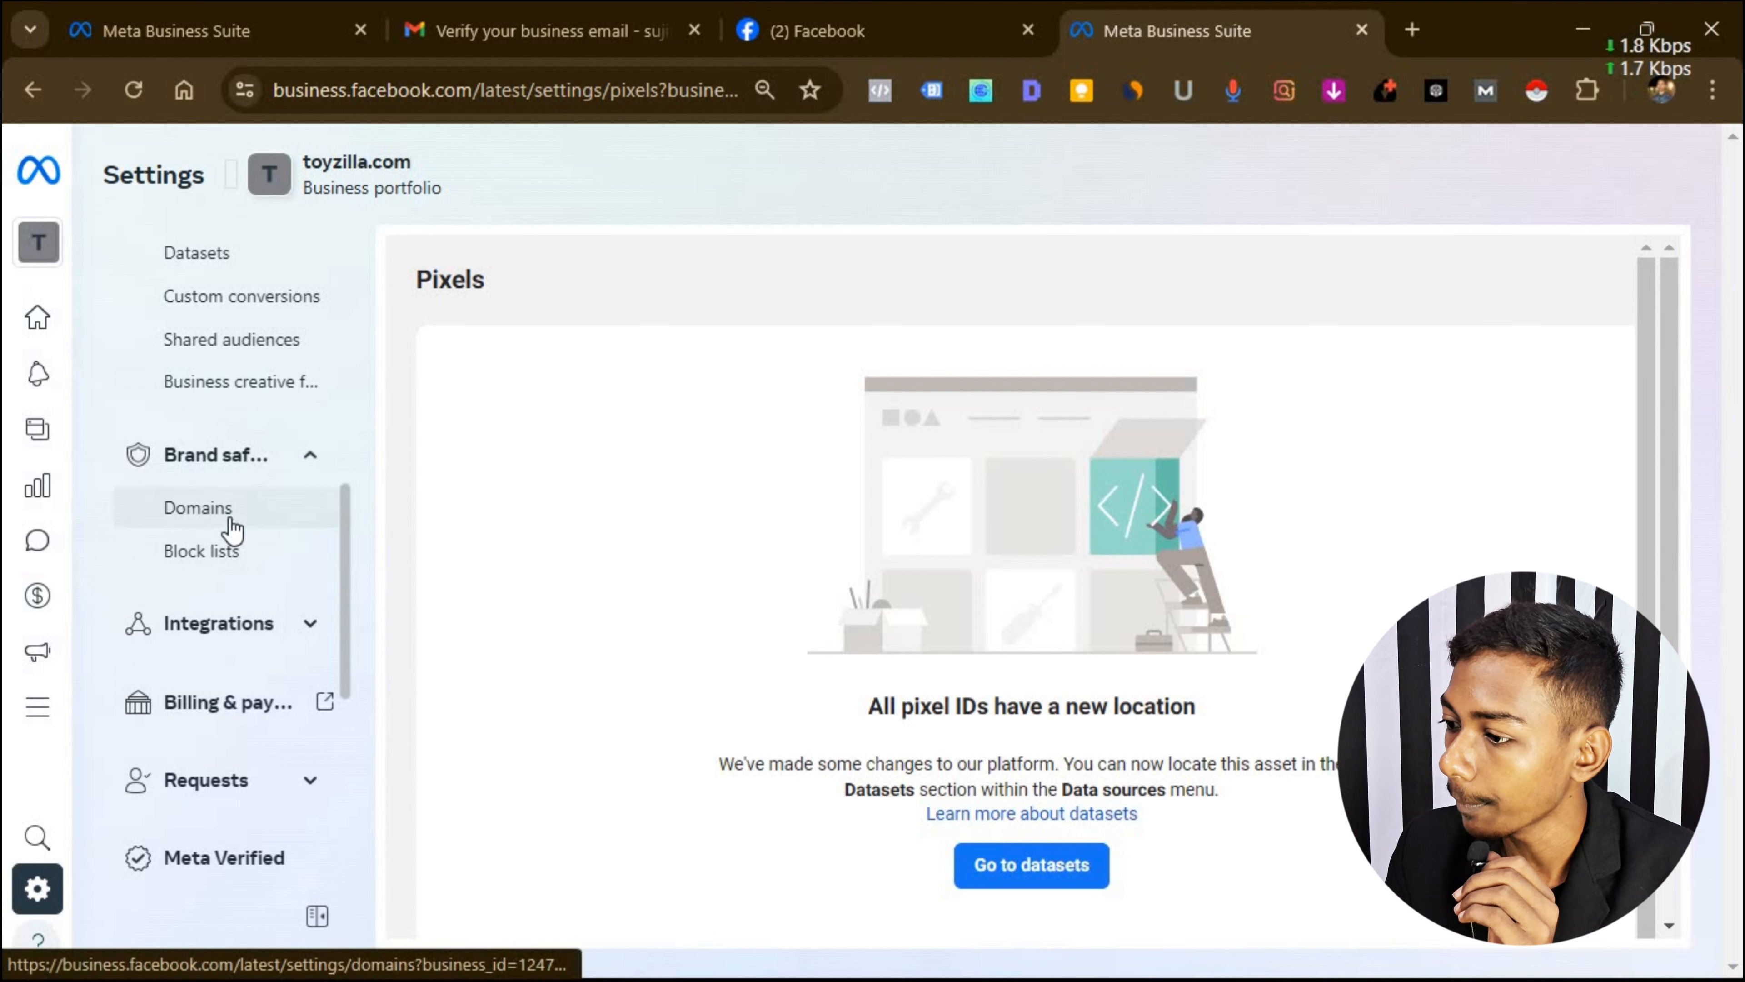
{"action": "left_click", "coordinate": [308, 623]}
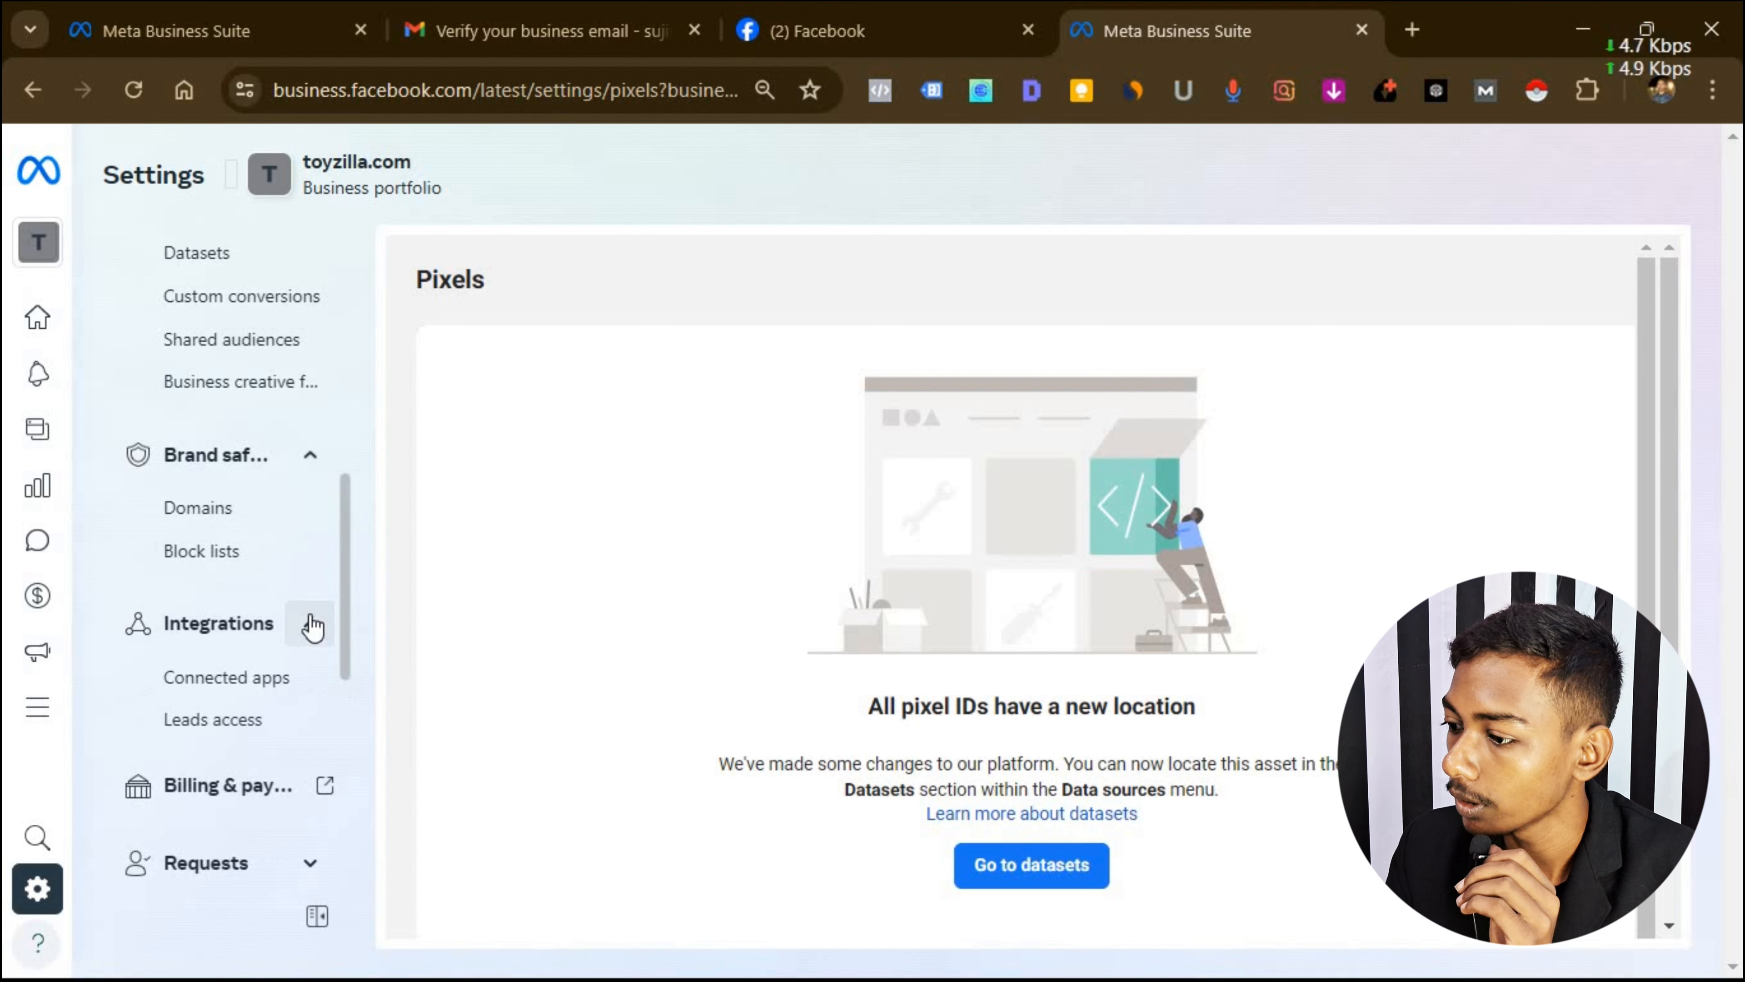
{"action": "scroll", "coordinate": [313, 622], "scroll_direction": "down", "scroll_amount": 4}
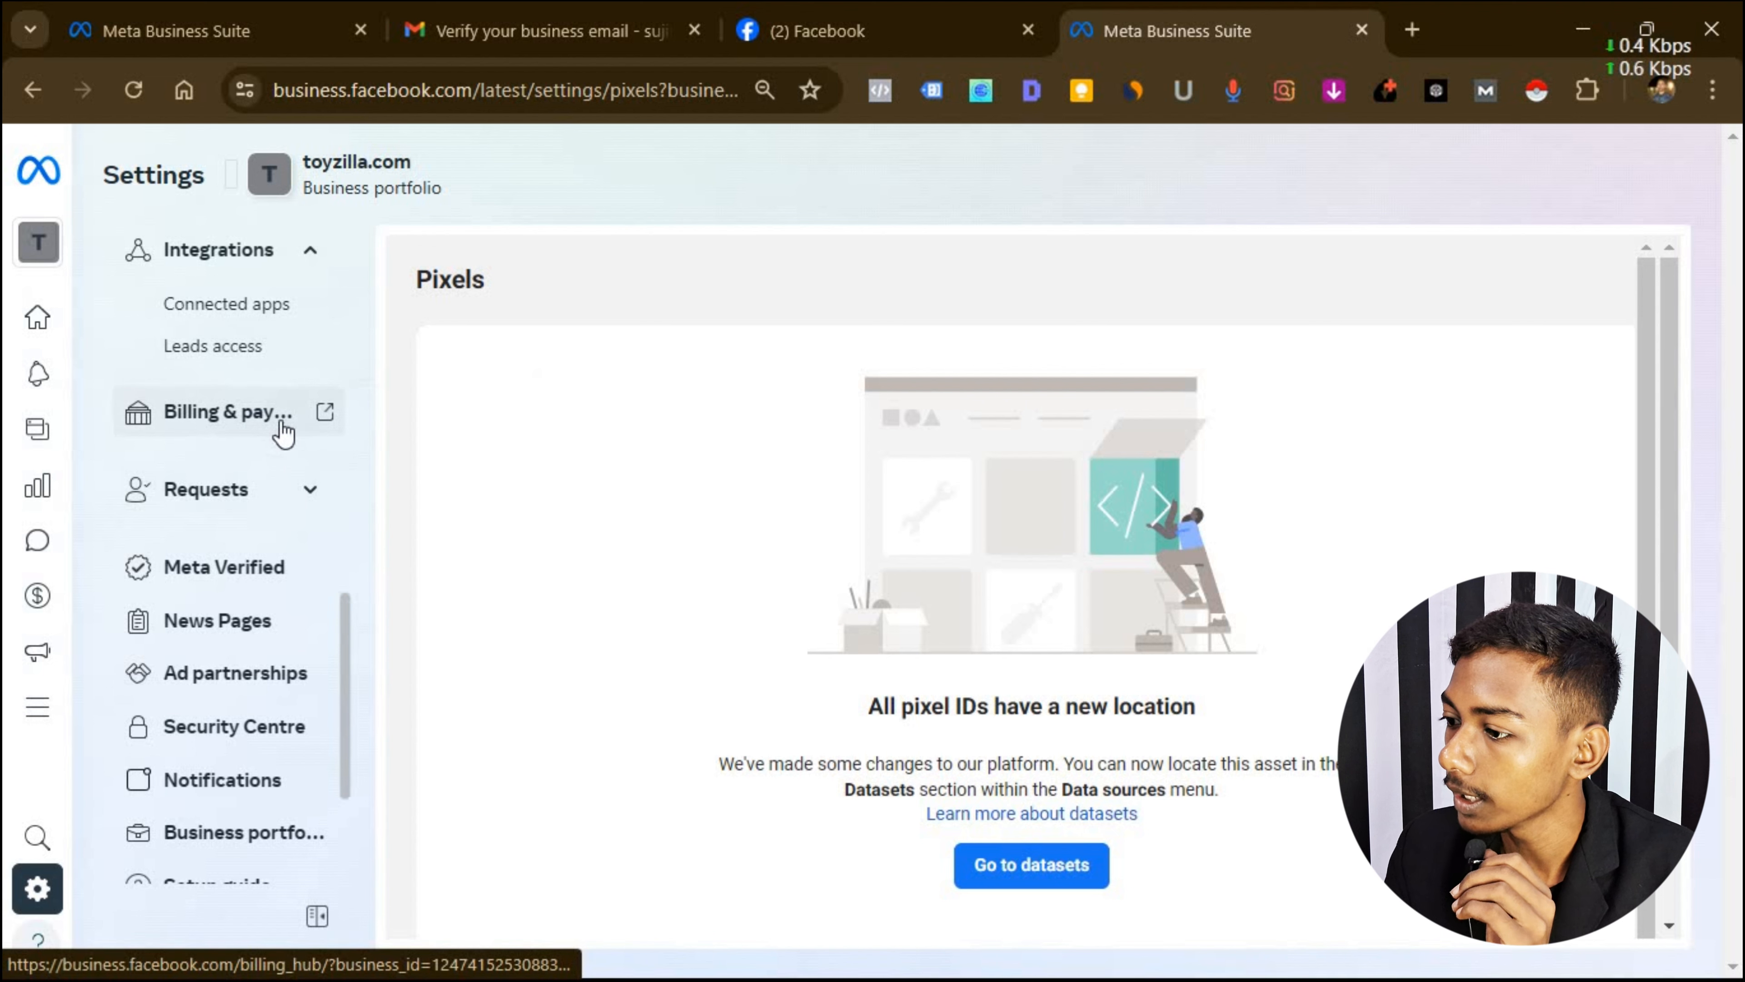
Add a payment method to toyzilla ad a/c with India, Indian Rupee and Calcutta time zone.
{"action": "left_click", "coordinate": [258, 415]}
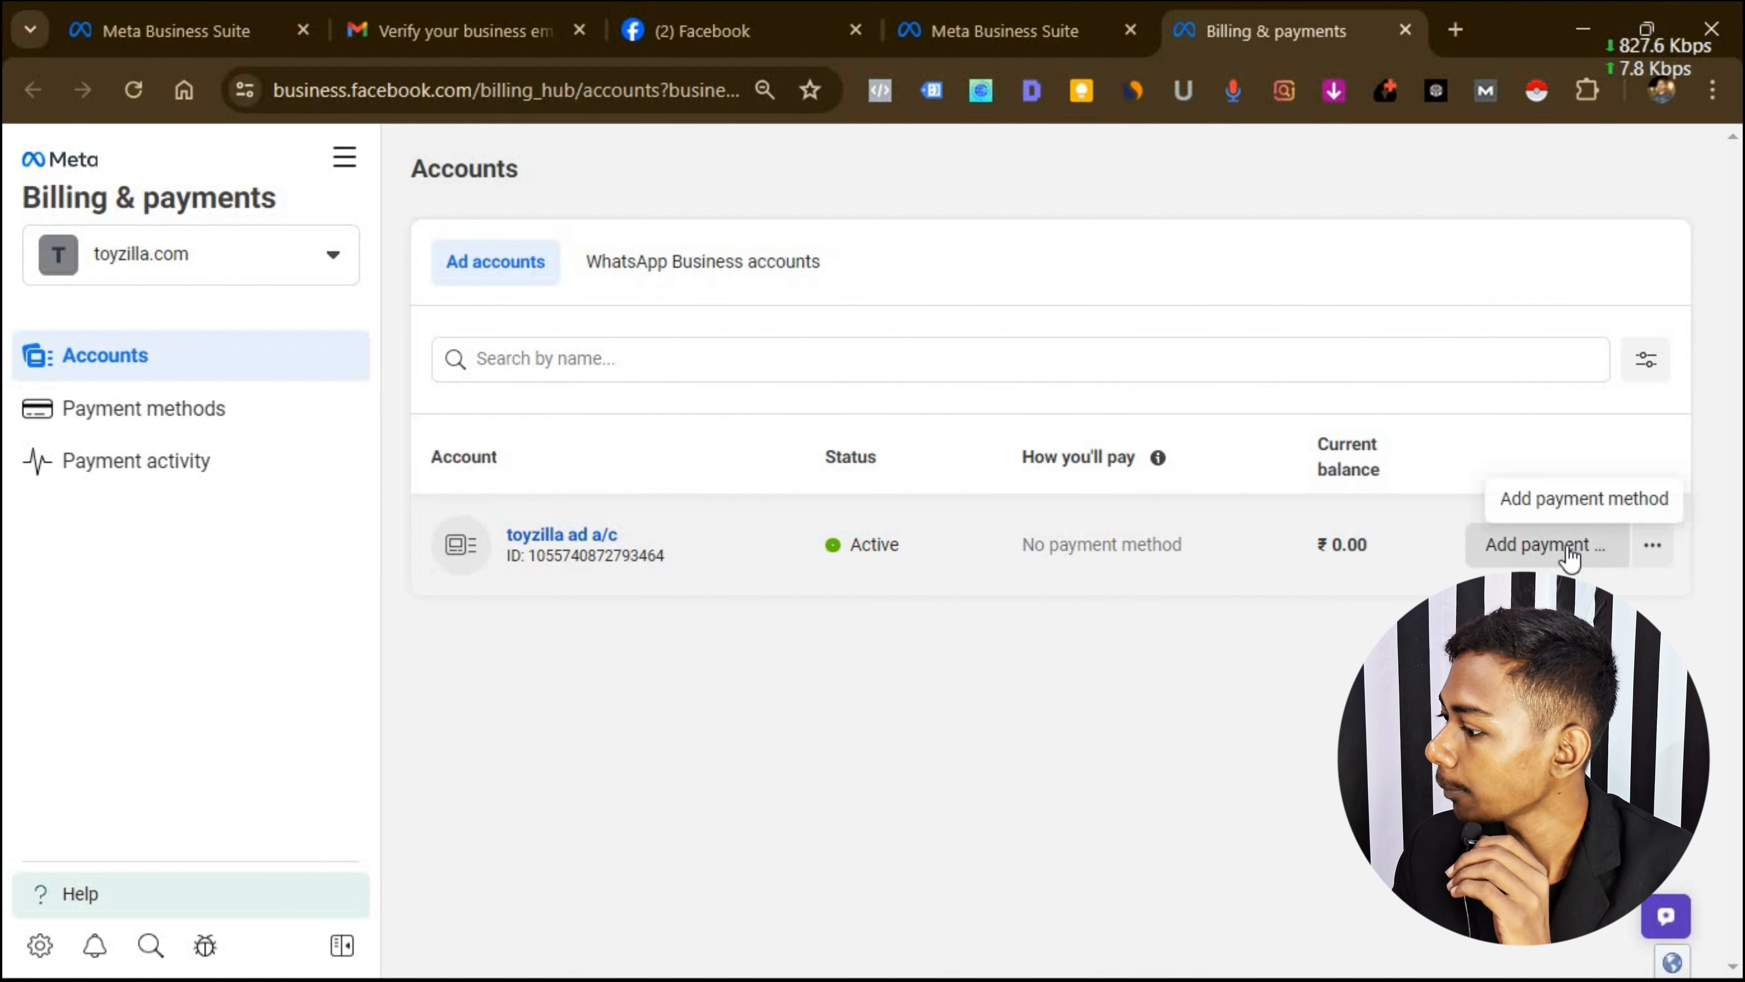
{"action": "left_click", "coordinate": [1537, 546]}
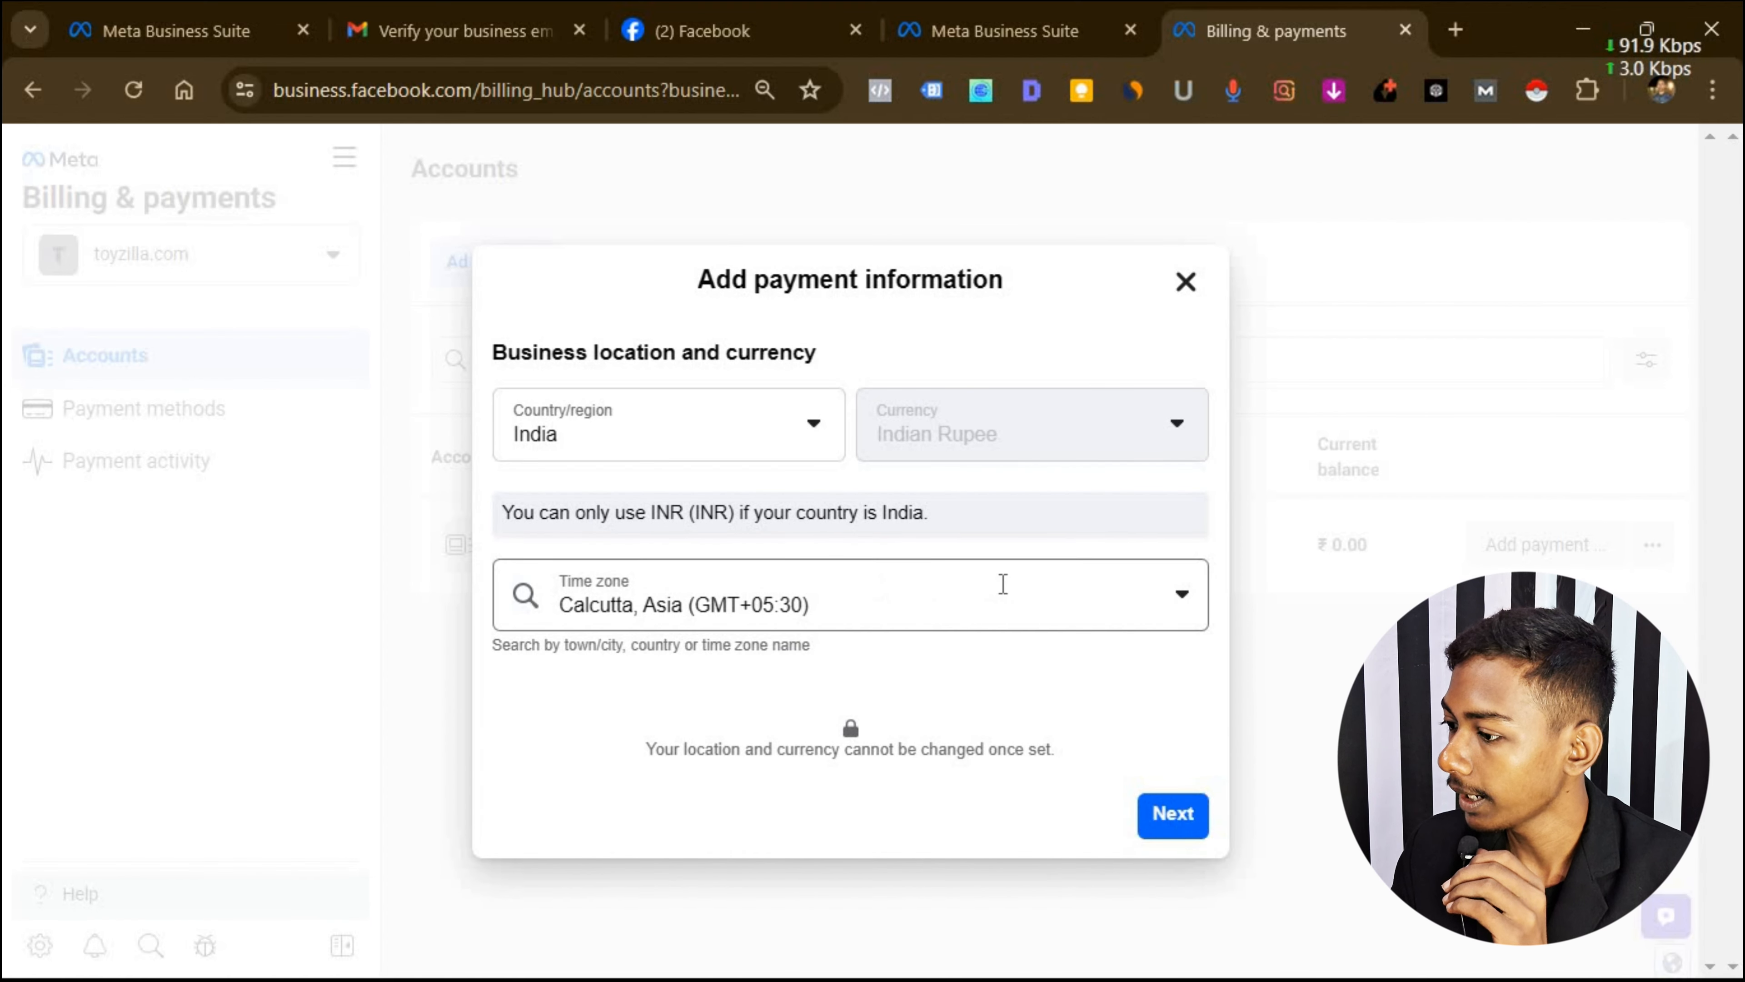
{"action": "left_click", "coordinate": [1161, 813]}
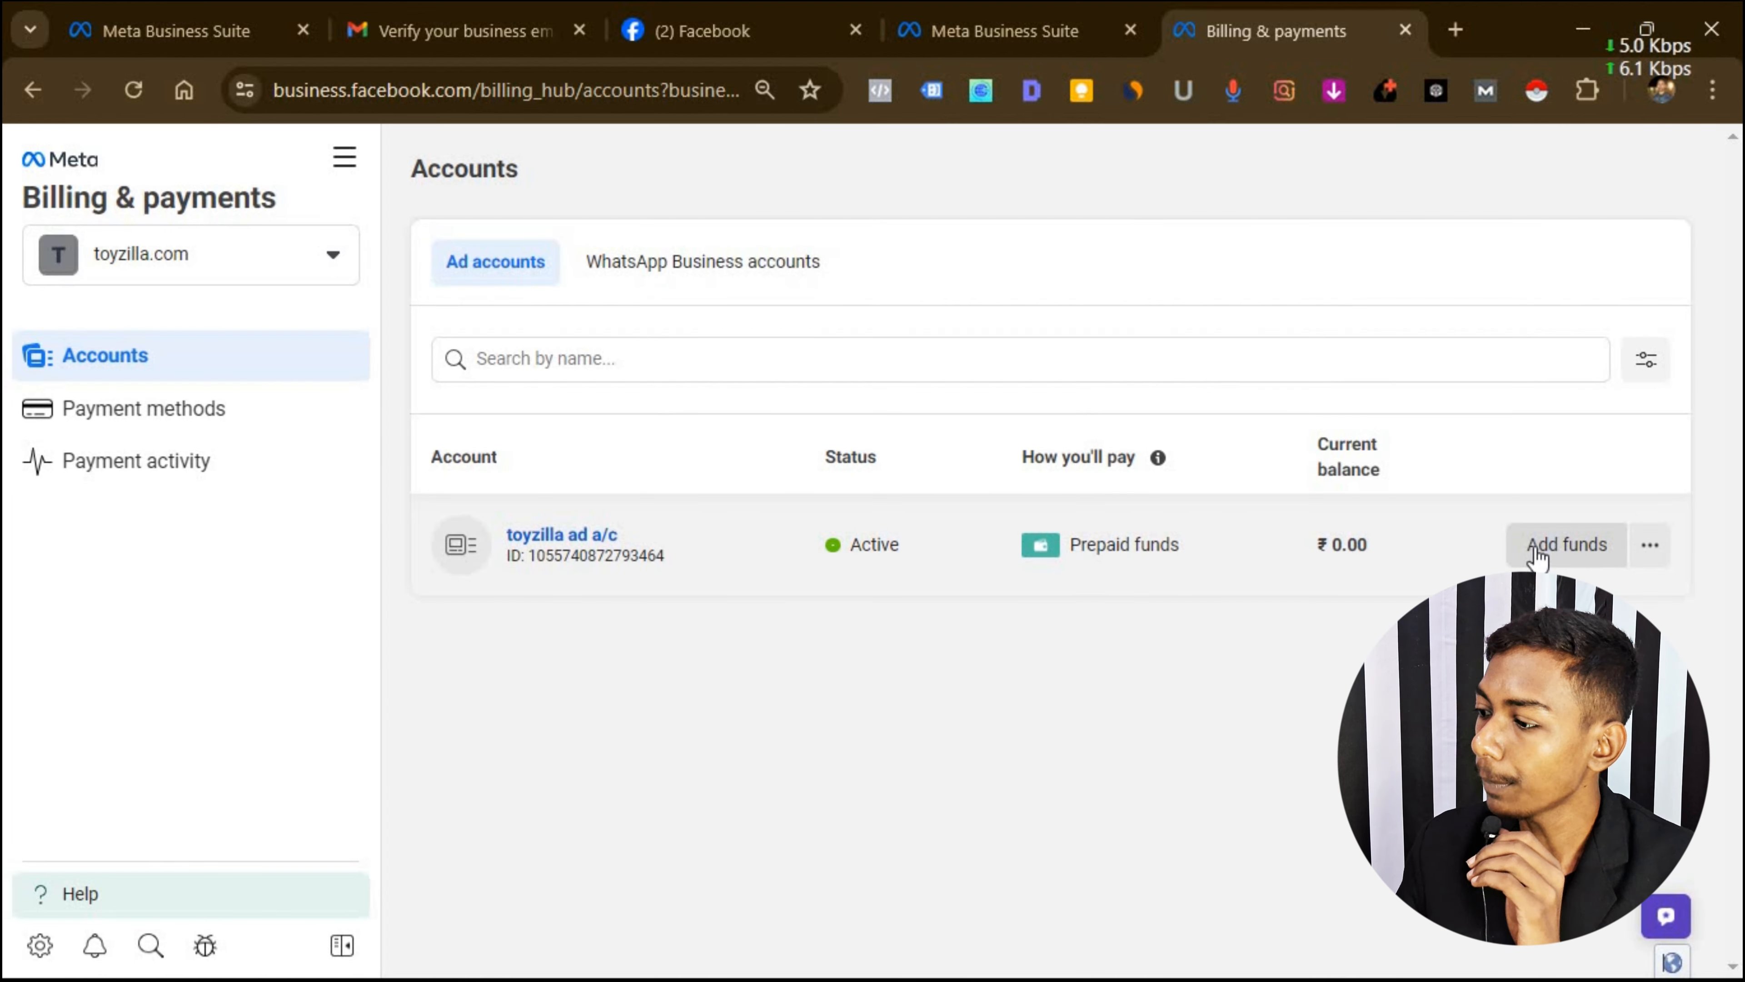
Start adding prepaid funds via UPI, then close the form without paying.
{"action": "left_click", "coordinate": [1535, 554]}
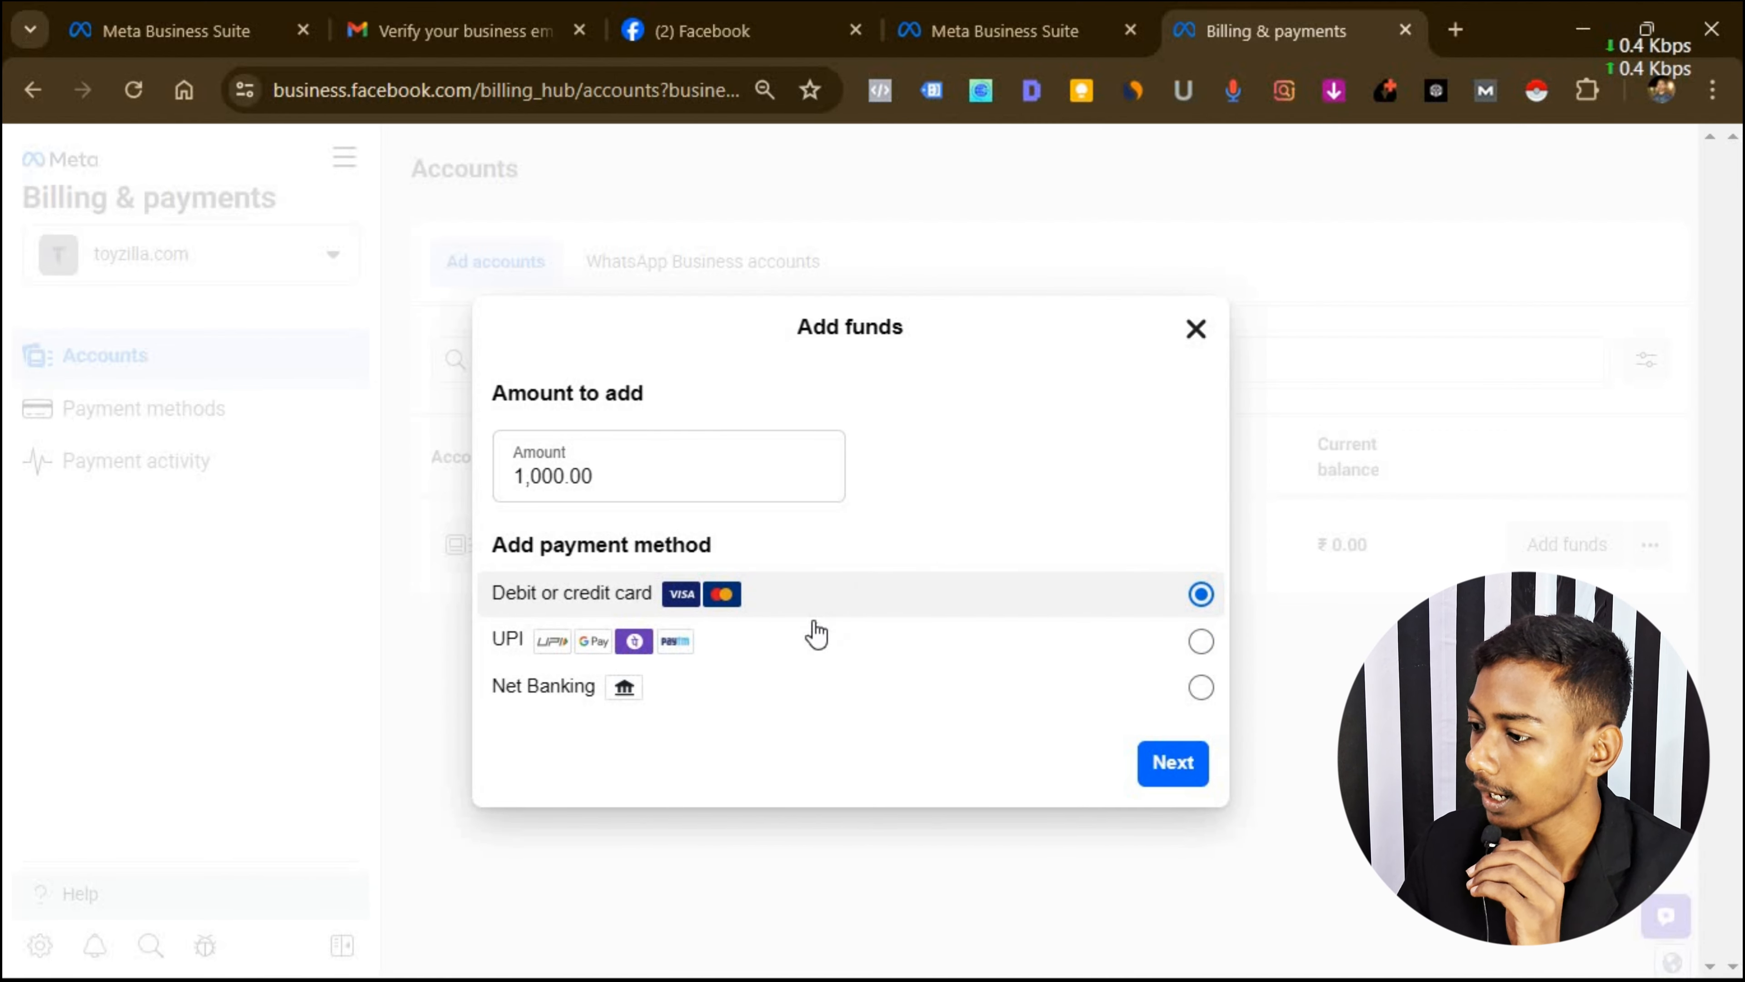
{"action": "left_click", "coordinate": [761, 642]}
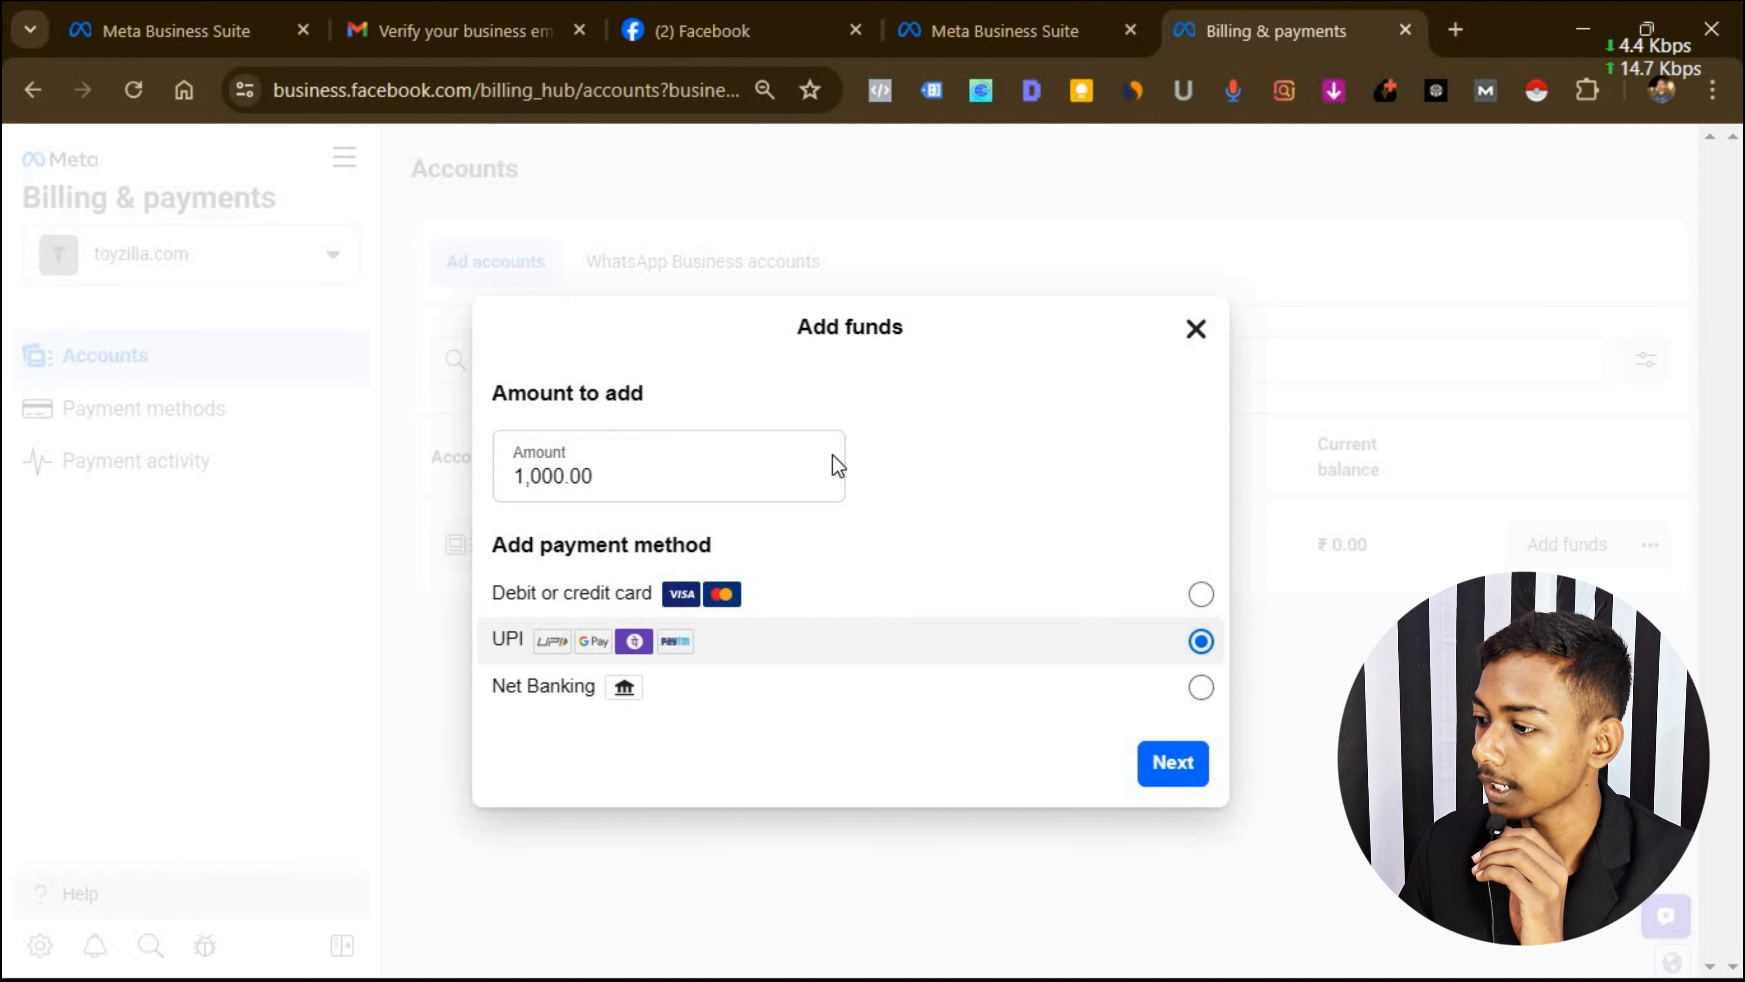
{"action": "left_click", "coordinate": [594, 481]}
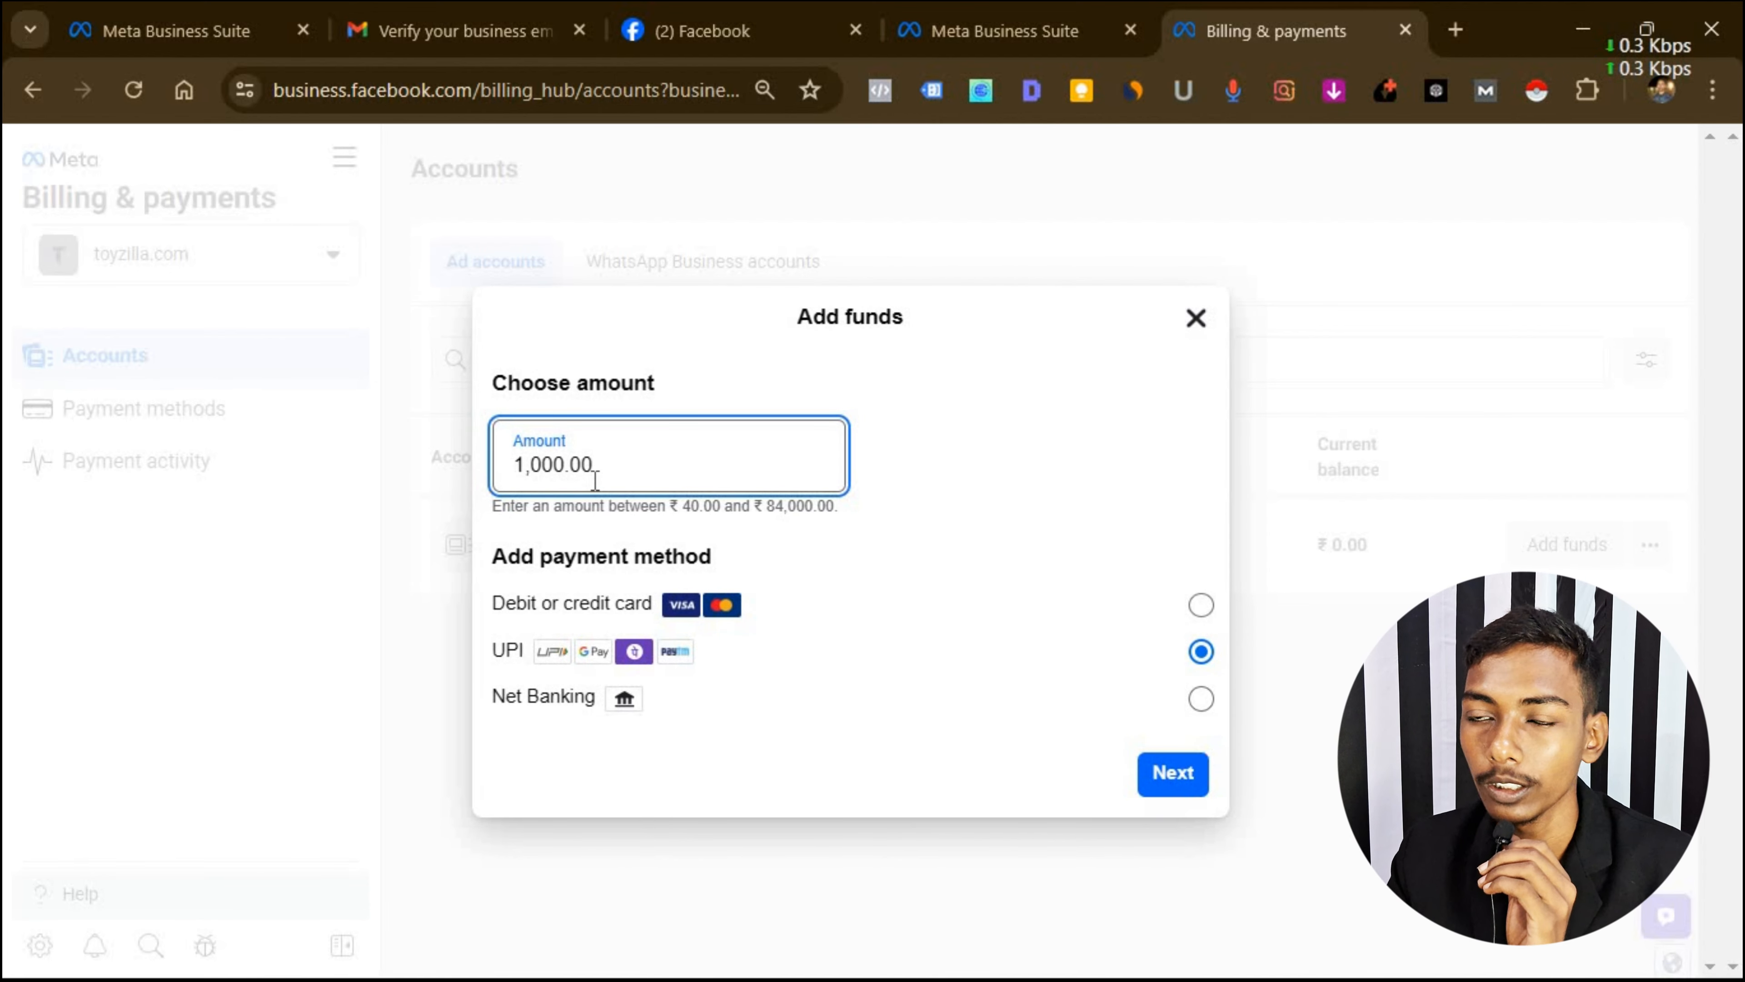
{"action": "left_click", "coordinate": [1196, 318]}
Back in Business Suite, open toyzilla.com's Business portfolio info page and scroll through its details.
{"action": "key", "text": "ctrl+shift+Tab"}
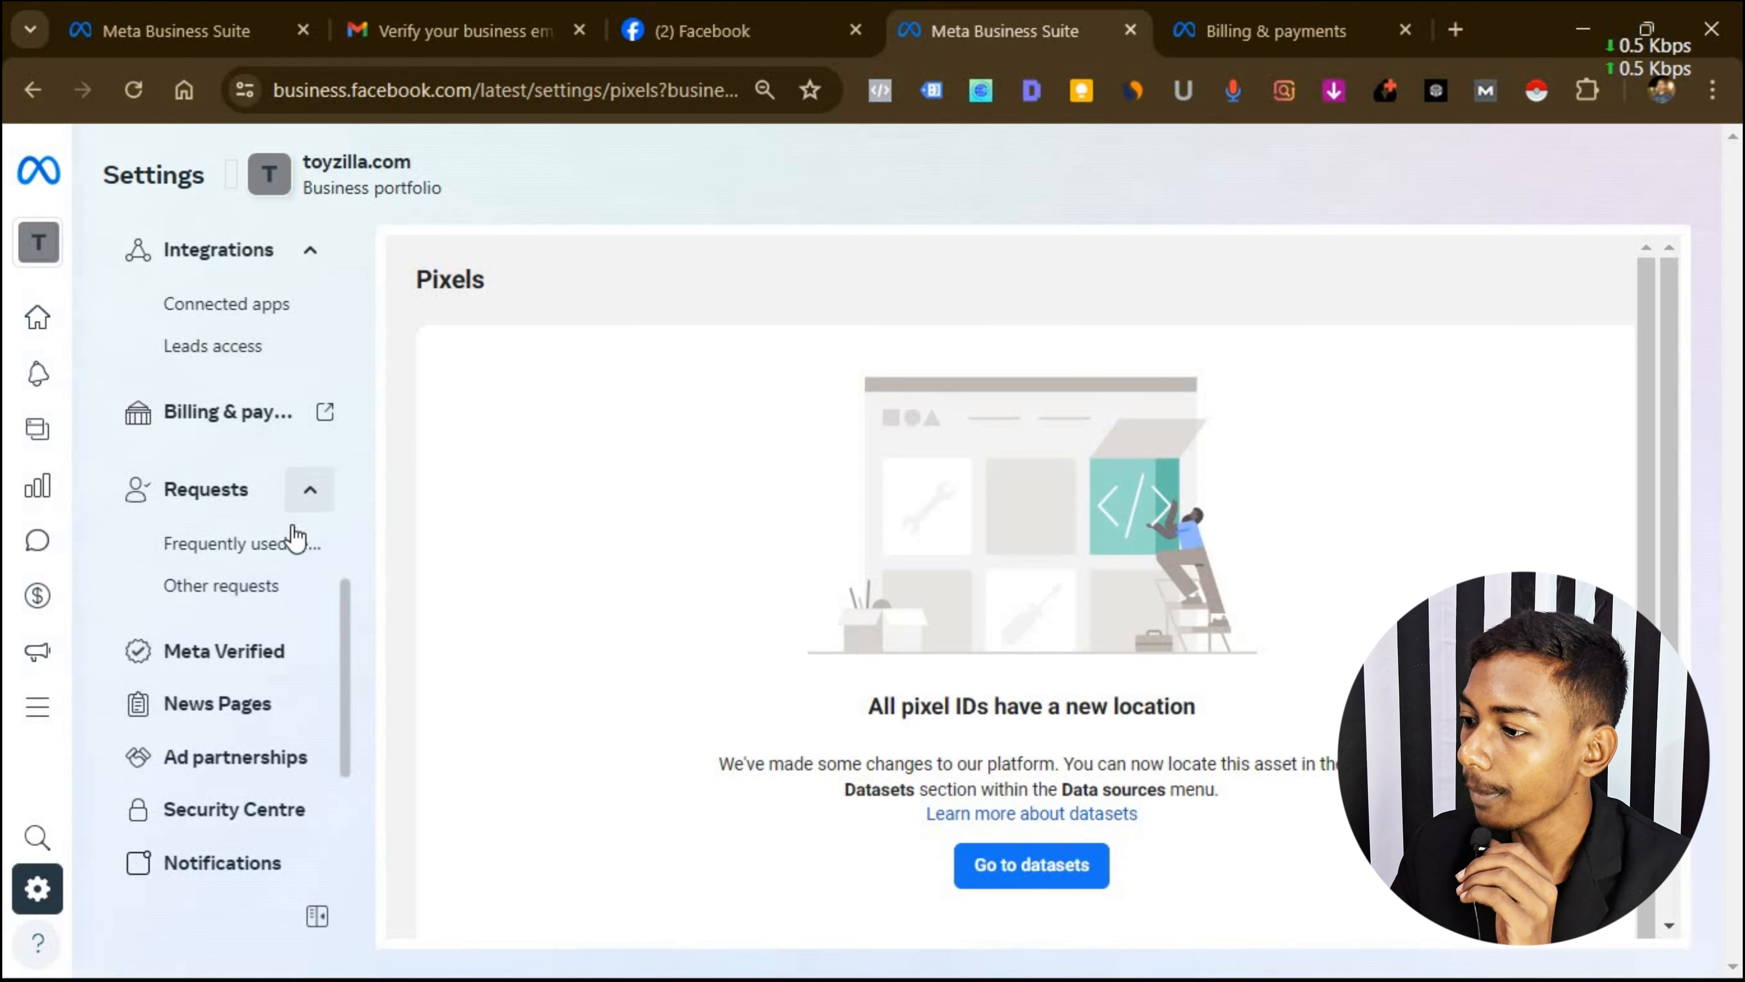
{"action": "scroll", "coordinate": [292, 556], "scroll_direction": "down", "scroll_amount": 3}
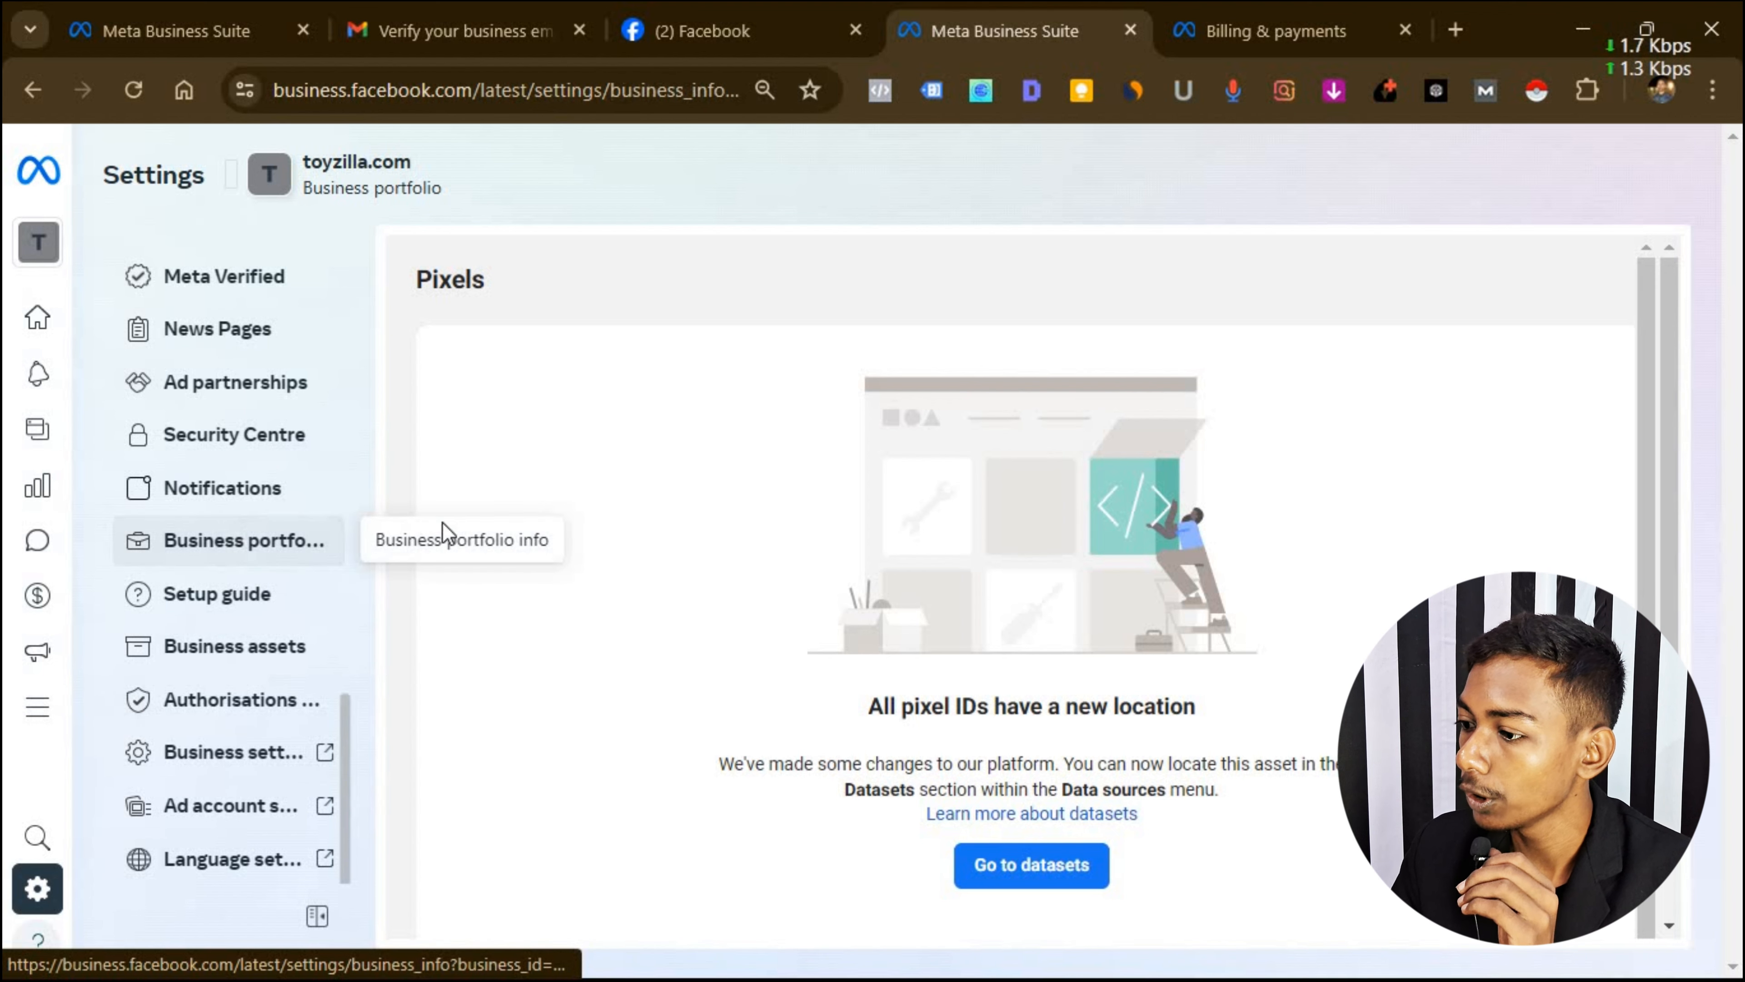
{"action": "left_click", "coordinate": [443, 534]}
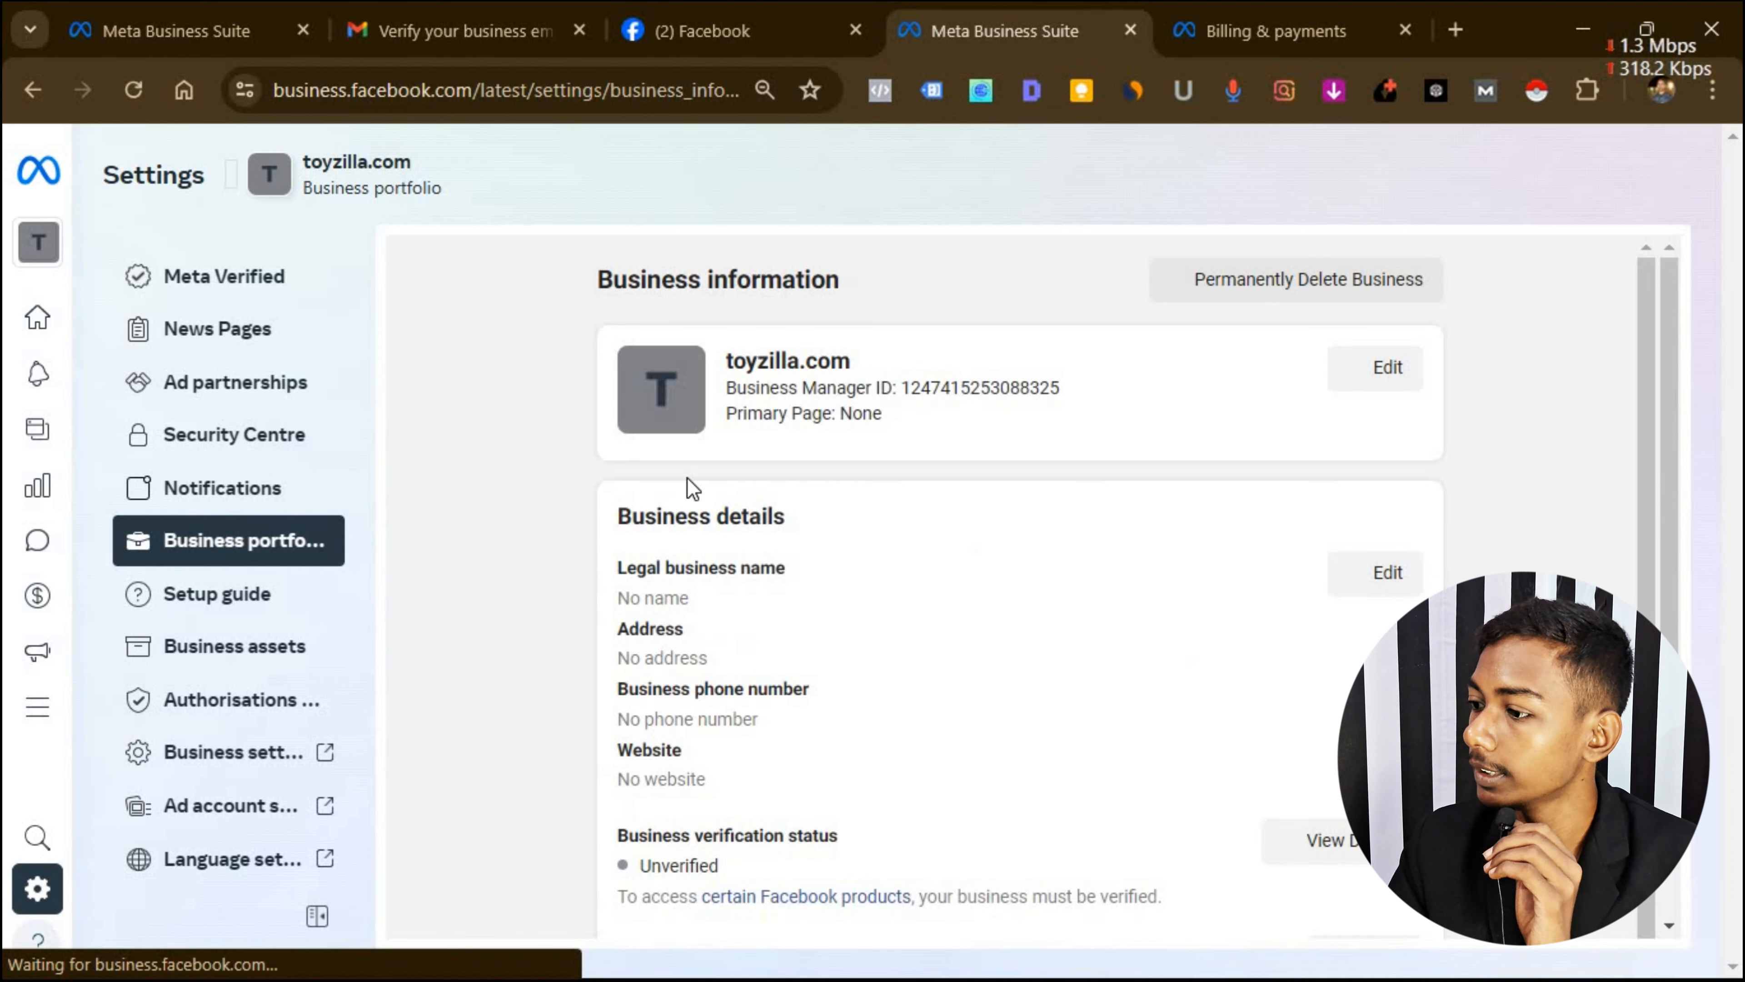
{"action": "scroll", "coordinate": [1087, 588], "scroll_direction": "down", "scroll_amount": 5}
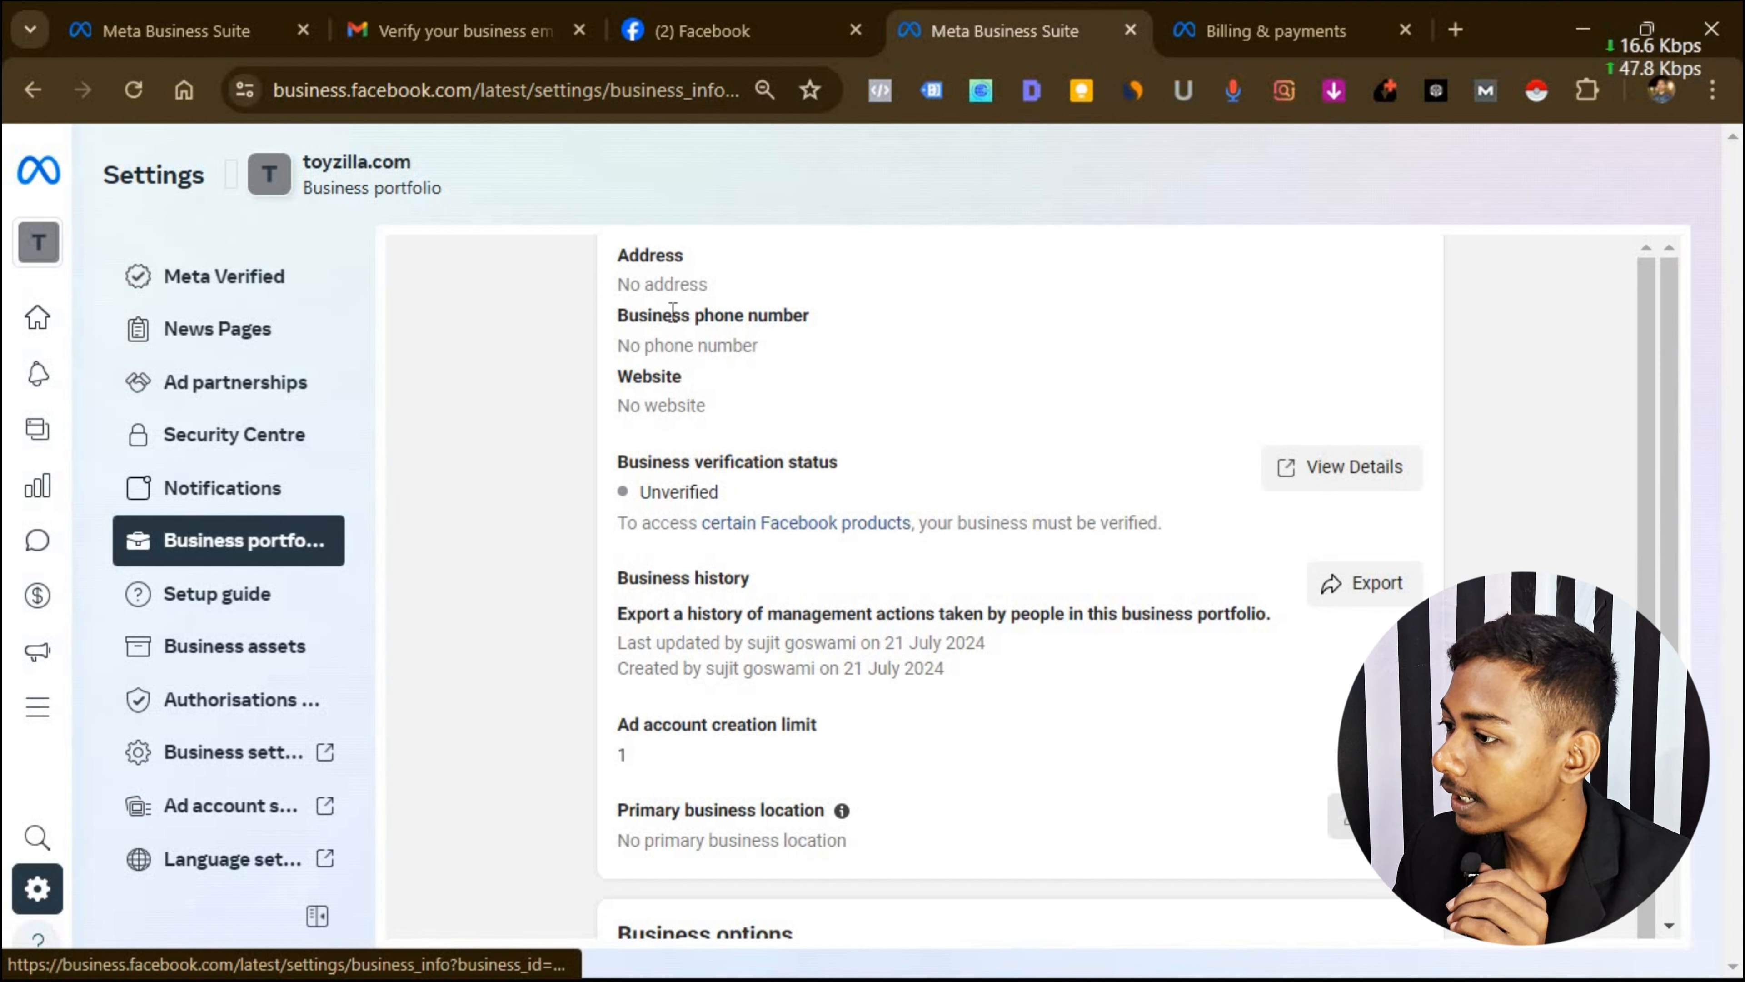
{"action": "scroll", "coordinate": [657, 306], "scroll_direction": "up", "scroll_amount": 5}
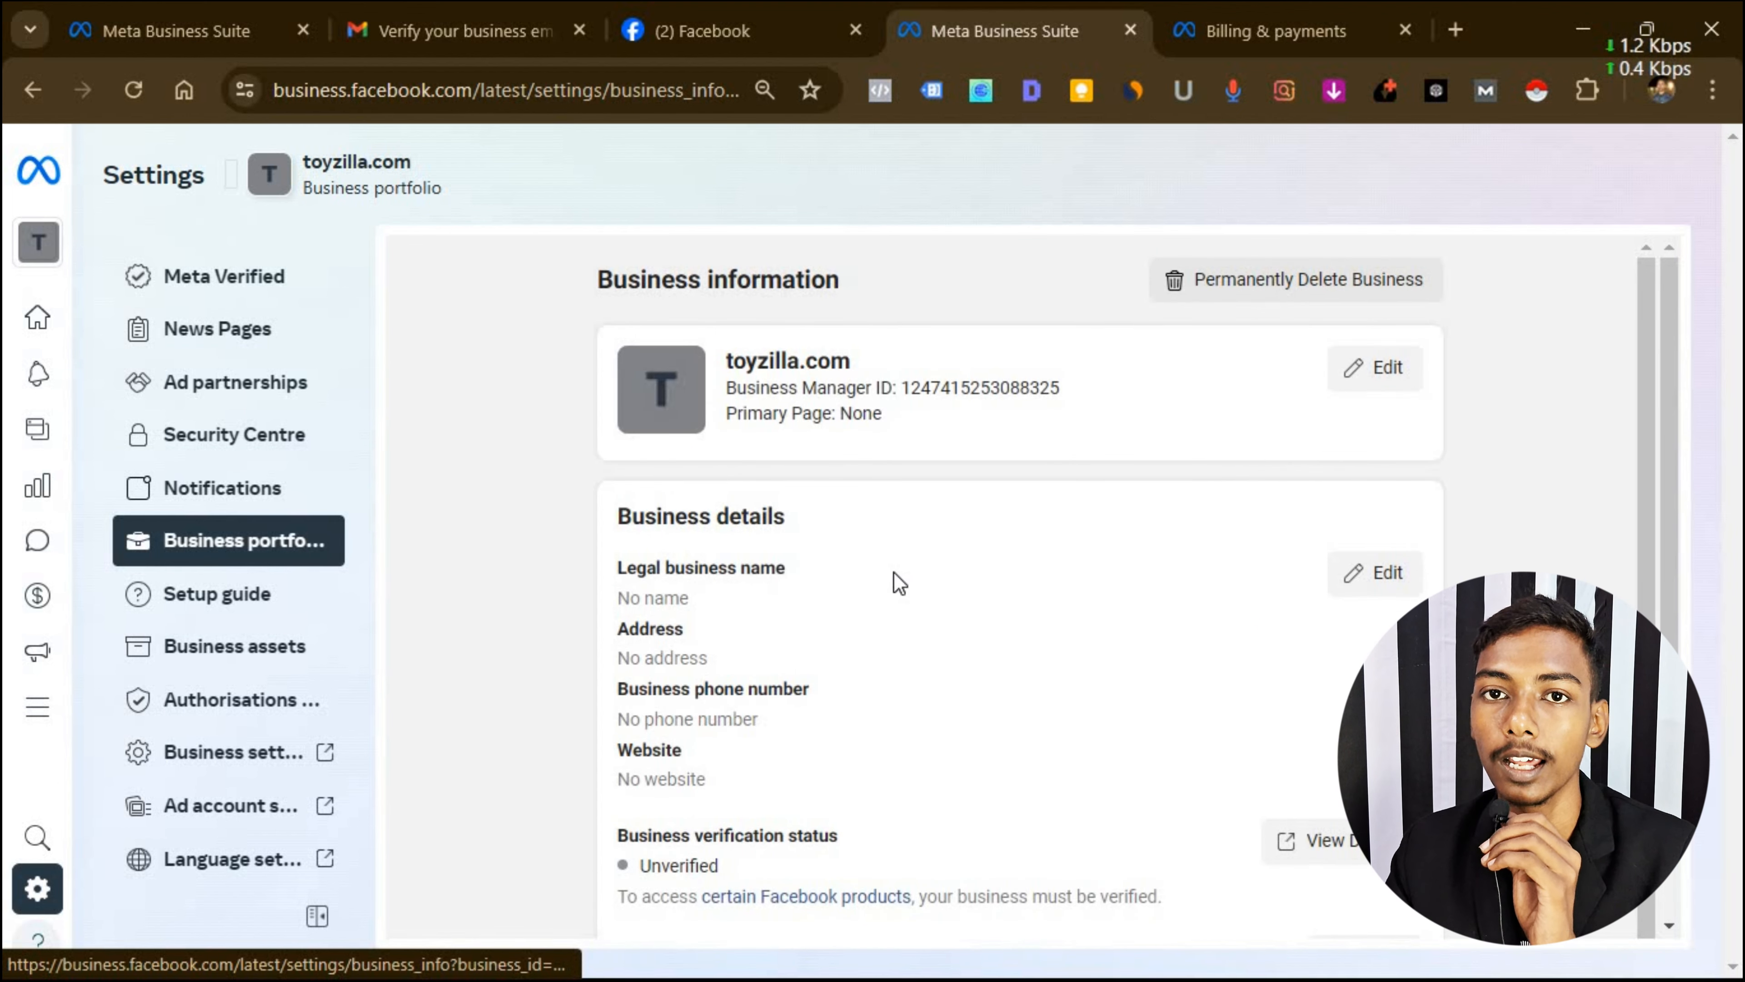
{"action": "scroll", "coordinate": [897, 593], "scroll_direction": "down", "scroll_amount": 5}
{"action": "scroll", "coordinate": [896, 593], "scroll_direction": "down", "scroll_amount": 5}
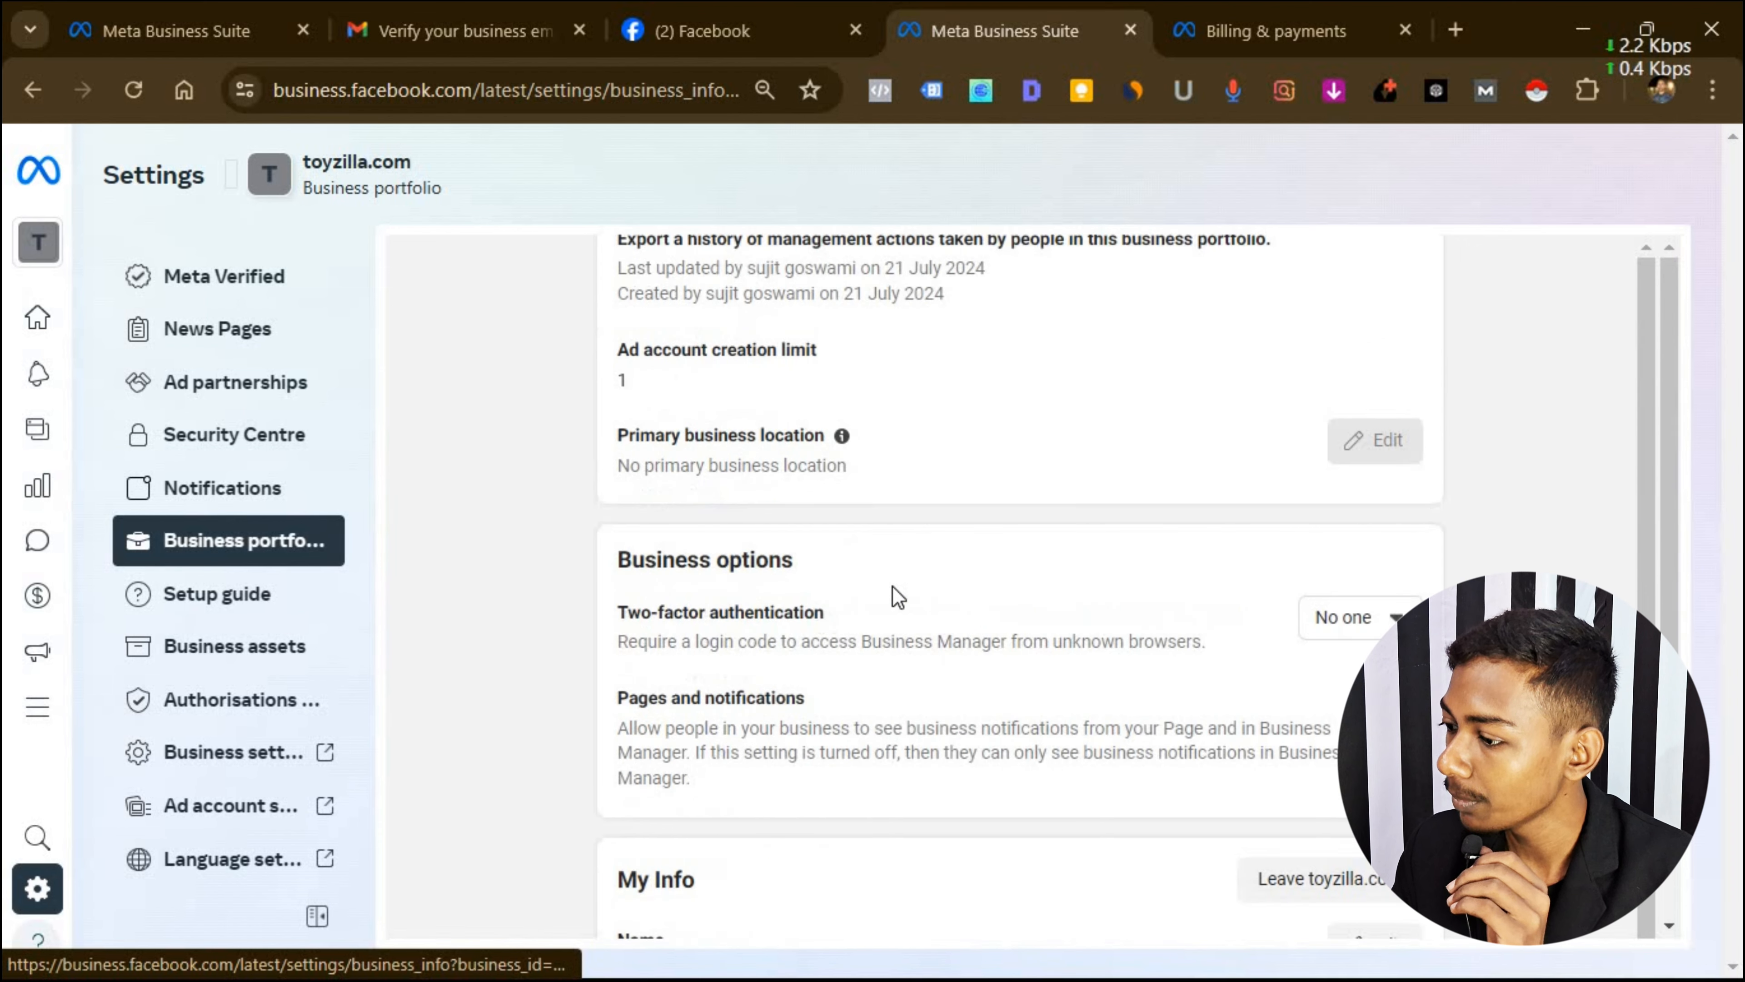
{"action": "scroll", "coordinate": [897, 592], "scroll_direction": "down", "scroll_amount": 4}
{"action": "scroll", "coordinate": [996, 519], "scroll_direction": "down", "scroll_amount": 1}
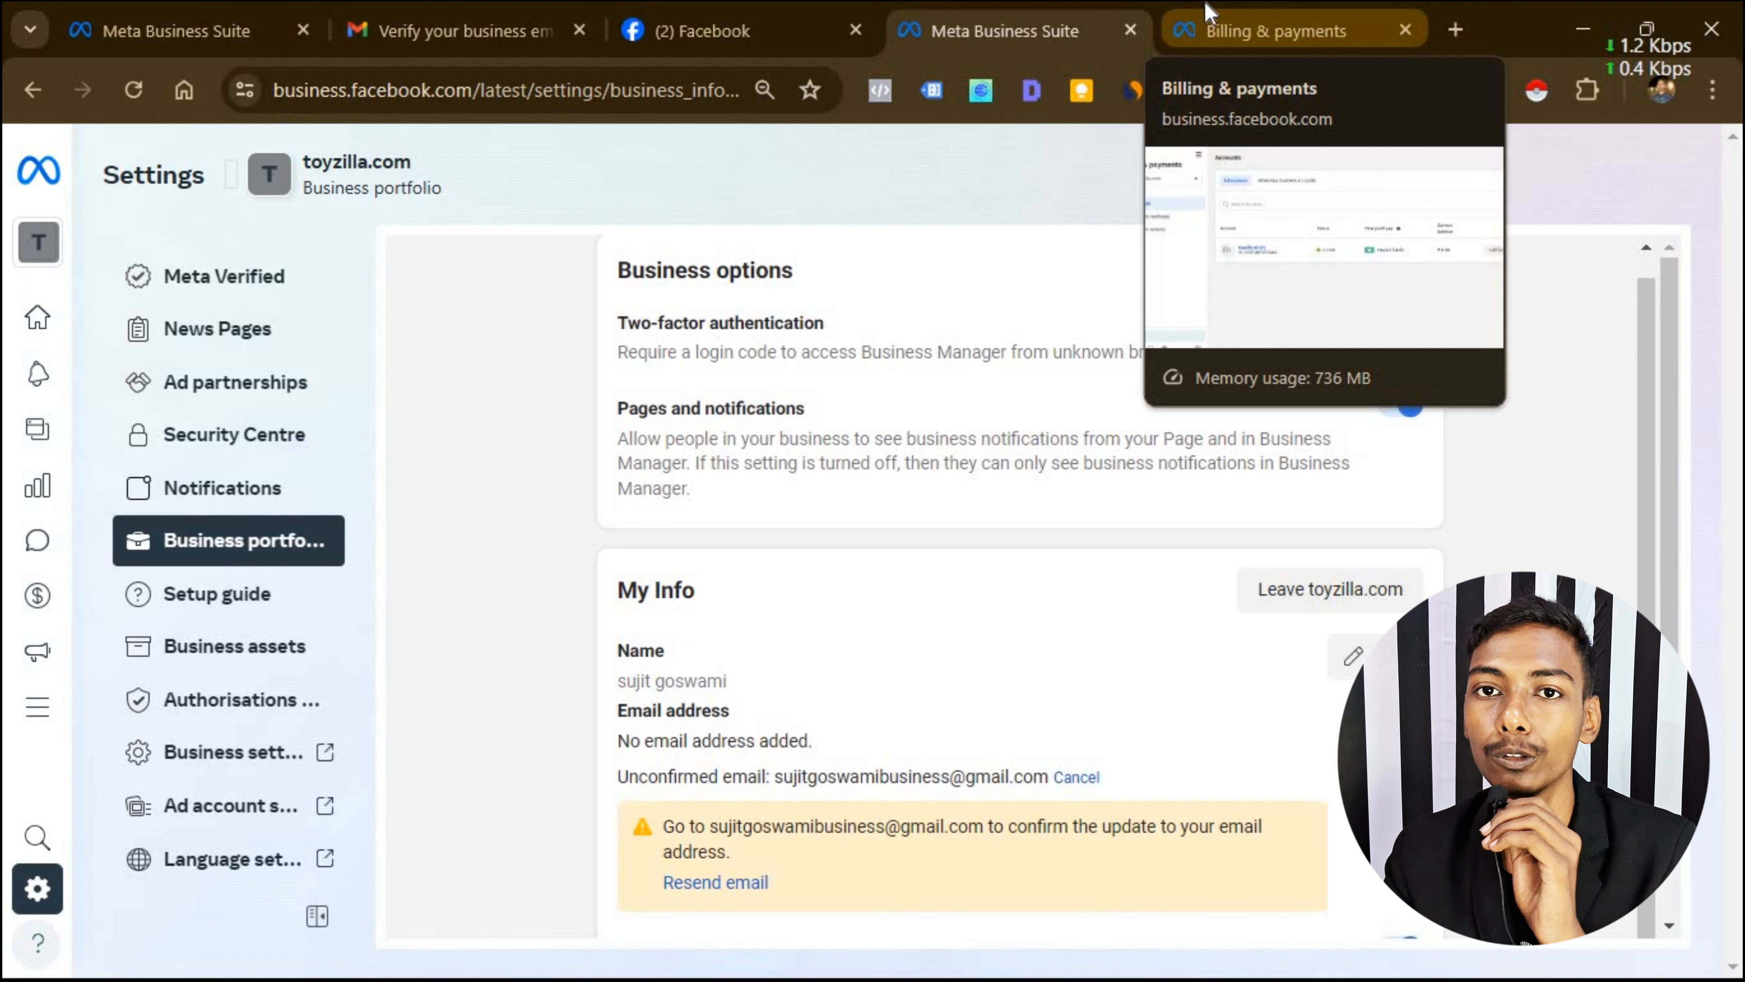
{"action": "scroll", "coordinate": [404, 512], "scroll_direction": "down", "scroll_amount": 2}
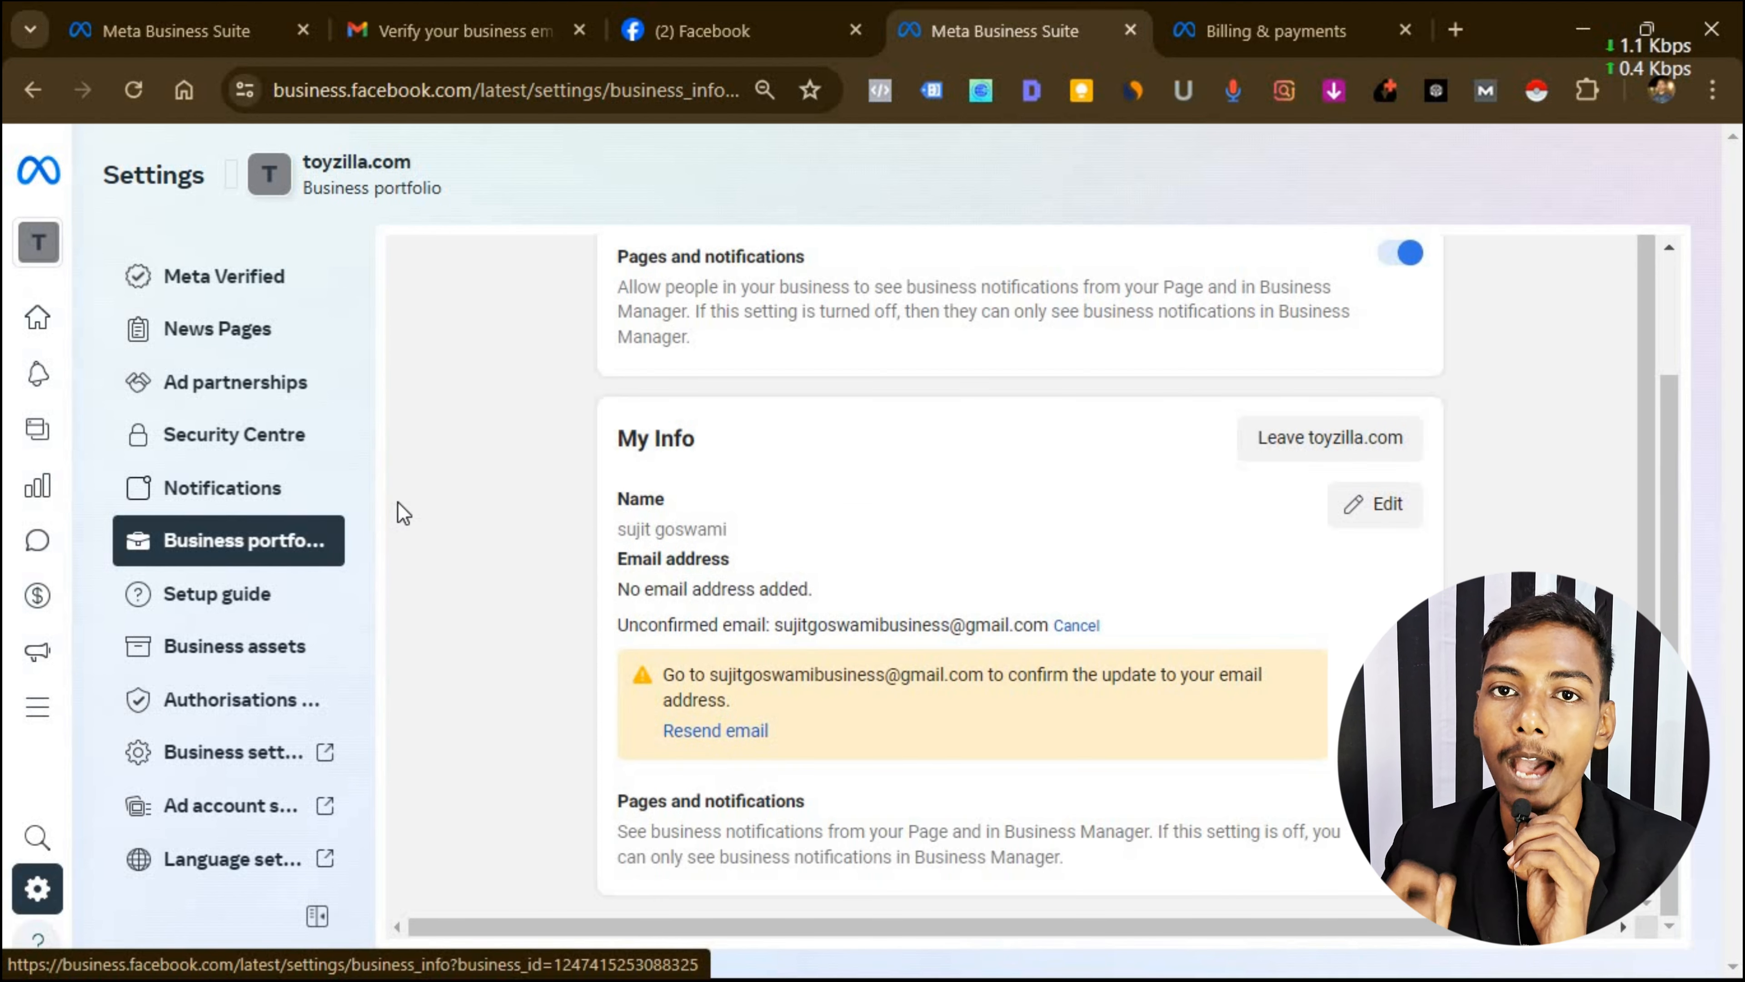